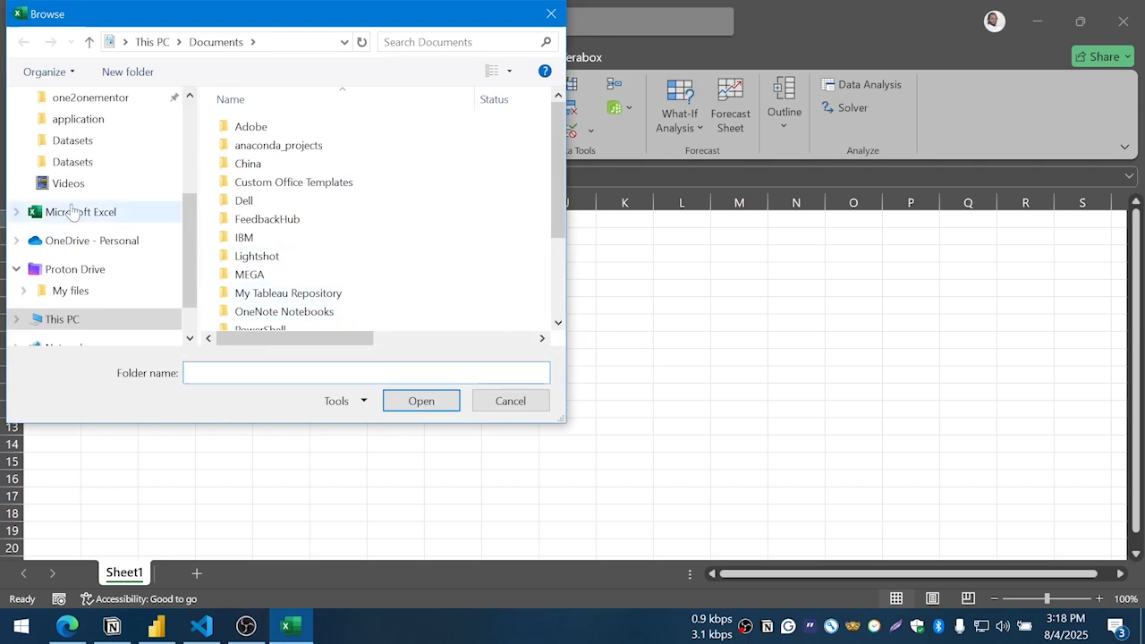
- Choose the Datasets folder inside Downloads\data-modeling-in-power-bi as the source folder for the import
scroll(77, 205, "up", 3)
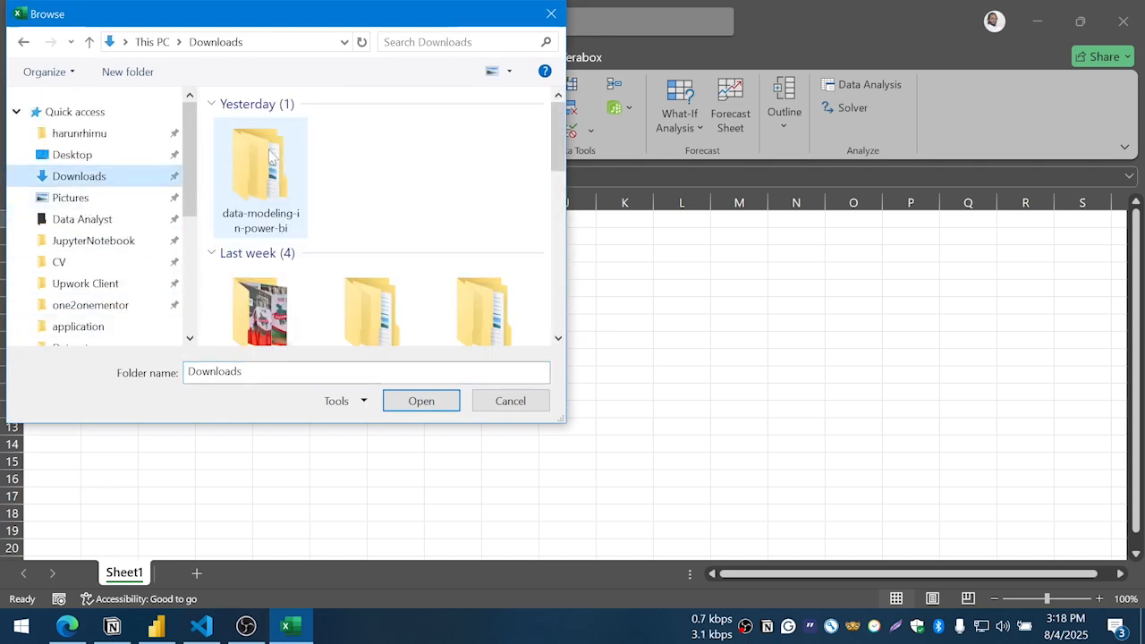
double_click(271, 156)
left_click(306, 134)
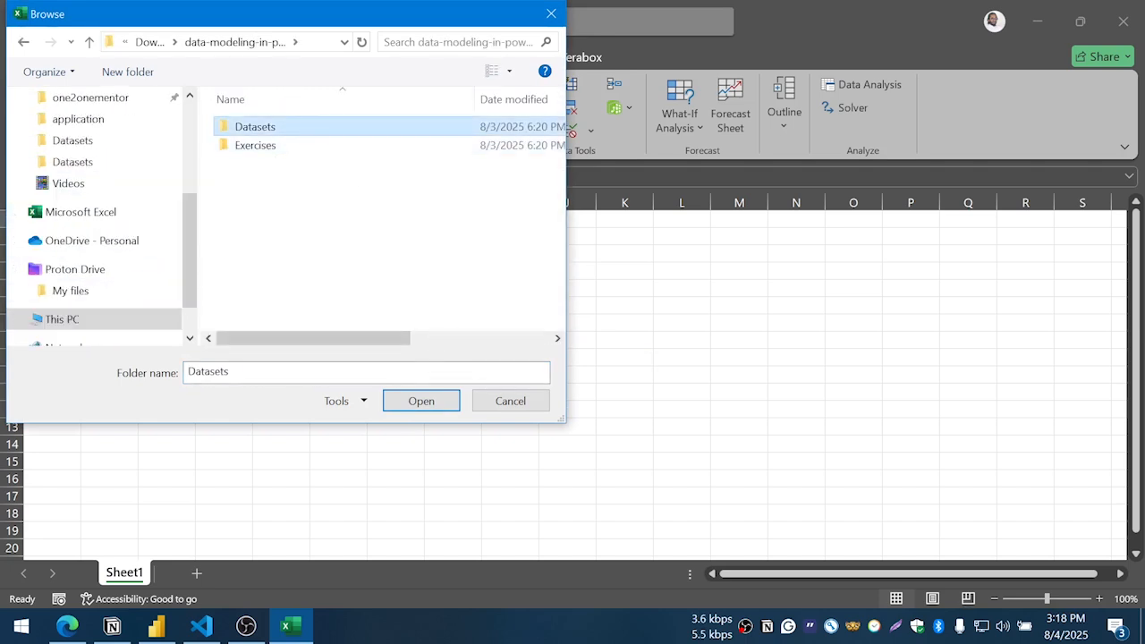
left_click(419, 403)
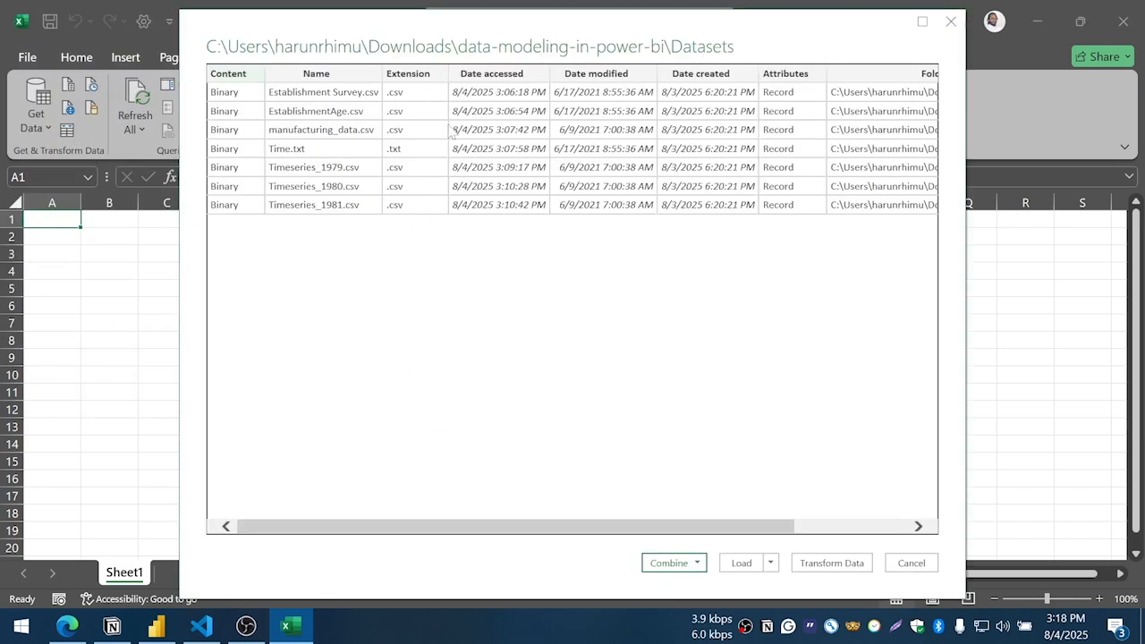
- Open the Datasets folder's file list for transformation in Power Query Editor without combining the files
left_click(698, 564)
left_click(582, 554)
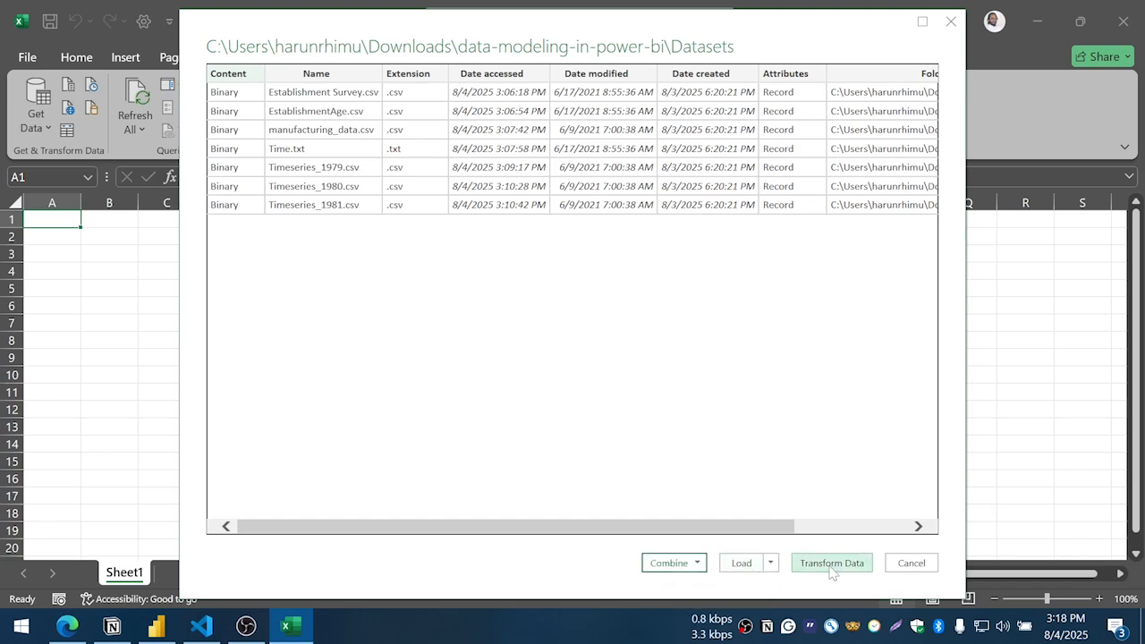
left_click_drag(753, 528, 590, 522)
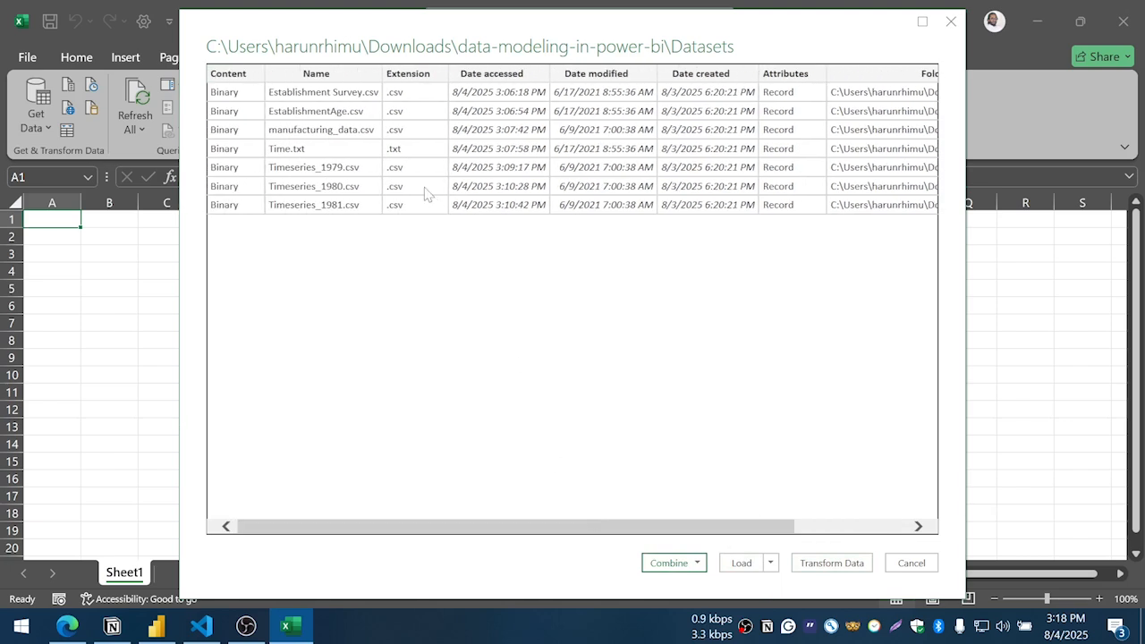
left_click(821, 566)
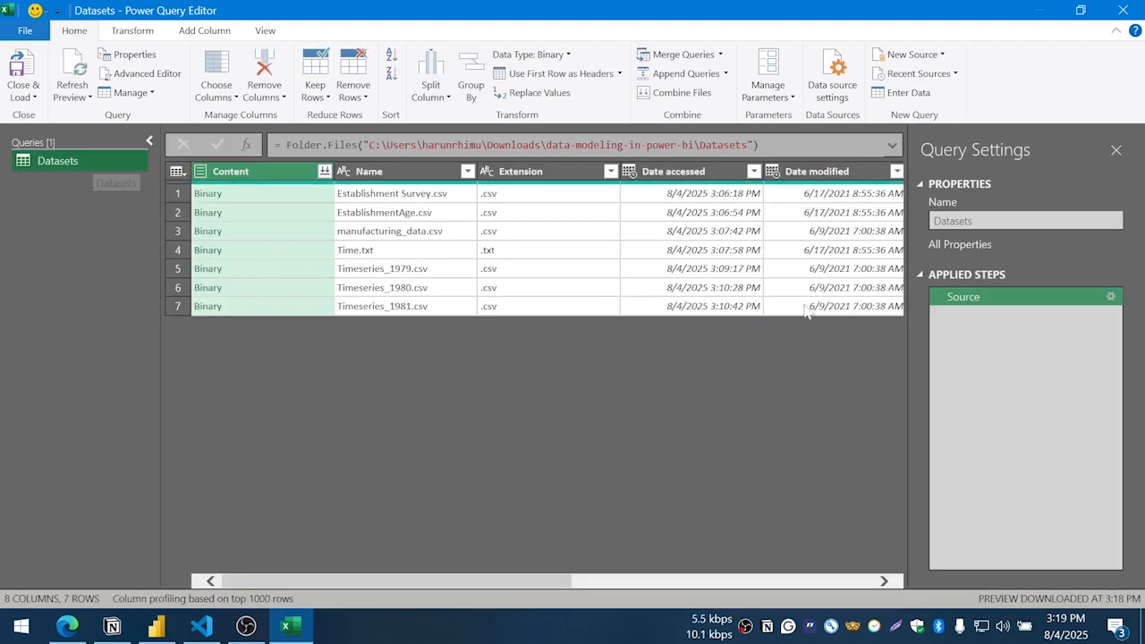
- Expand the binary content of Establishment Survey.csv into a table and return to the query's Source step
left_click(208, 196)
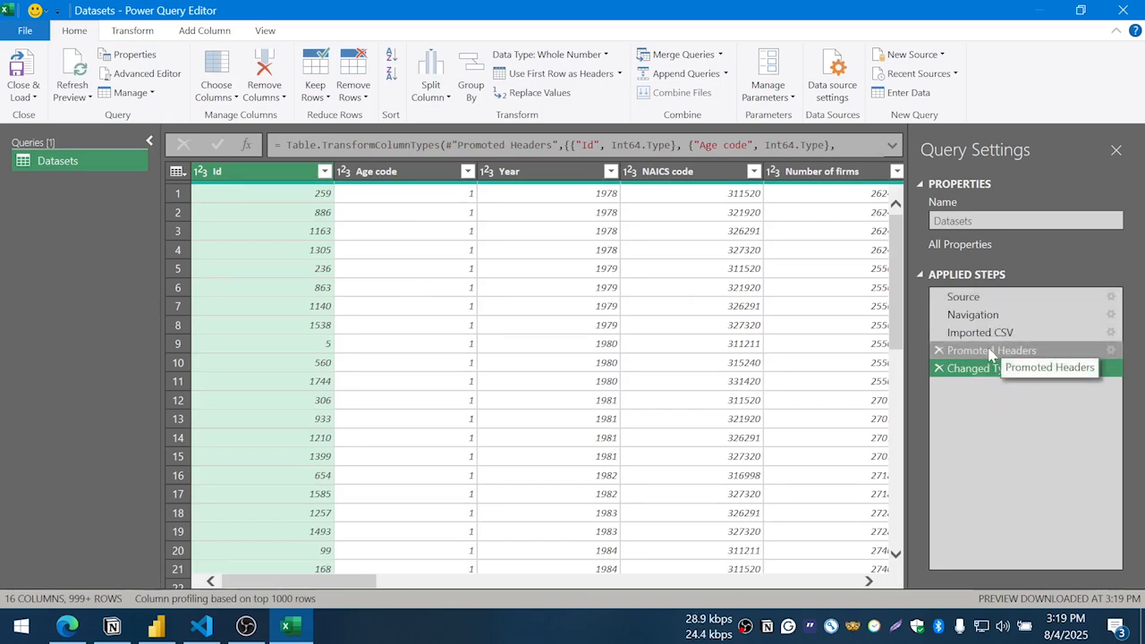
left_click(996, 298)
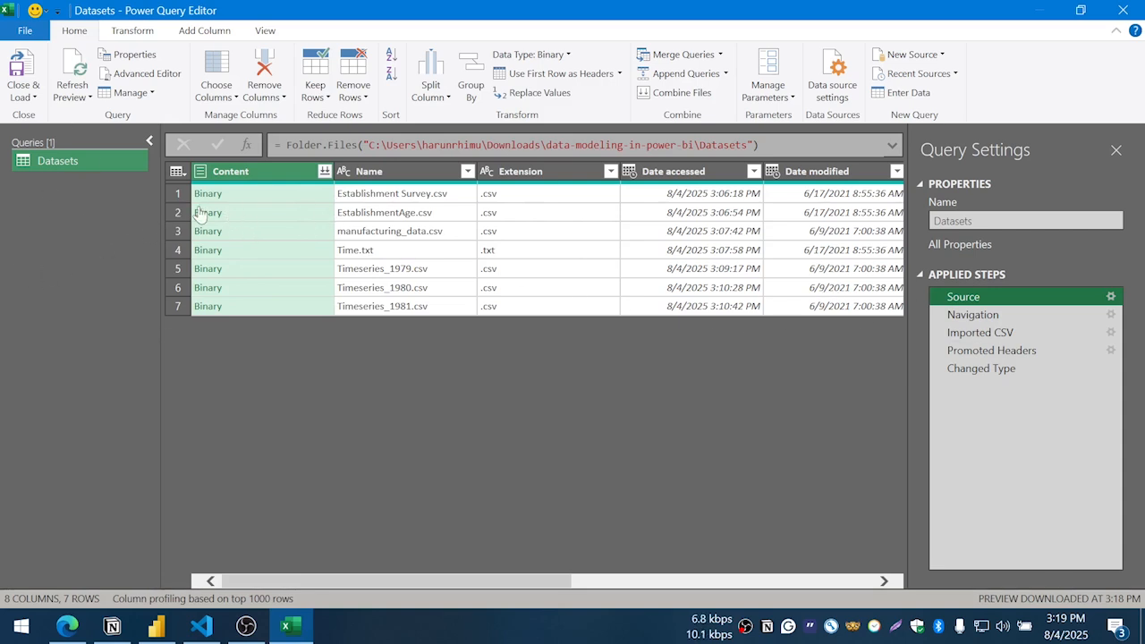
- Duplicate the Datasets query and replace the copy's navigation with the content of EstablishmentAge.csv
right_click(74, 161)
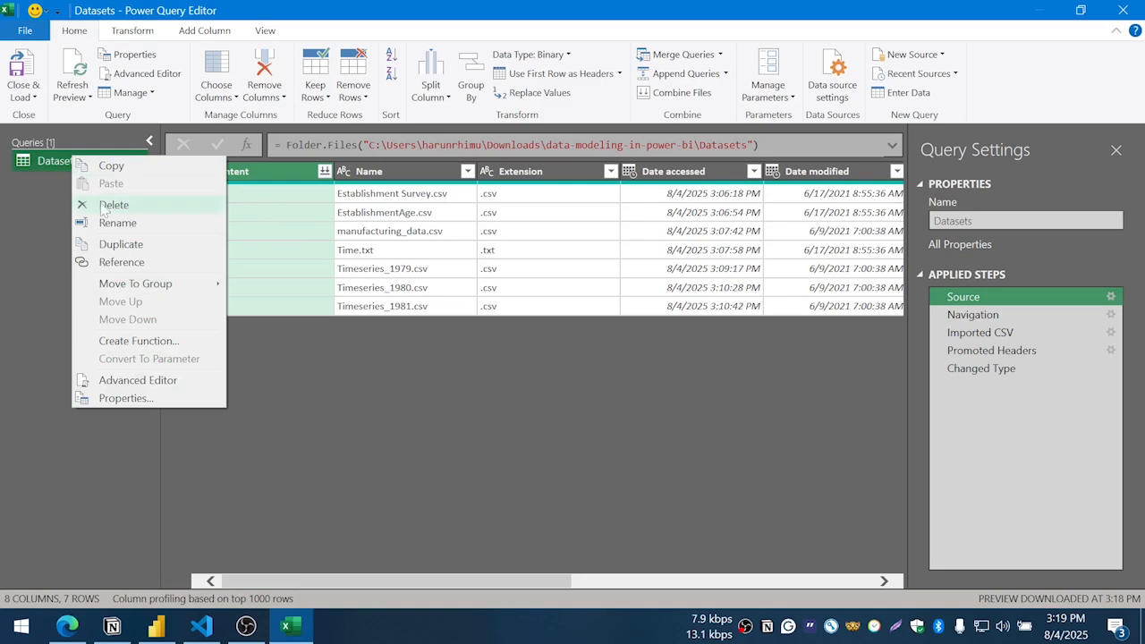
left_click(118, 244)
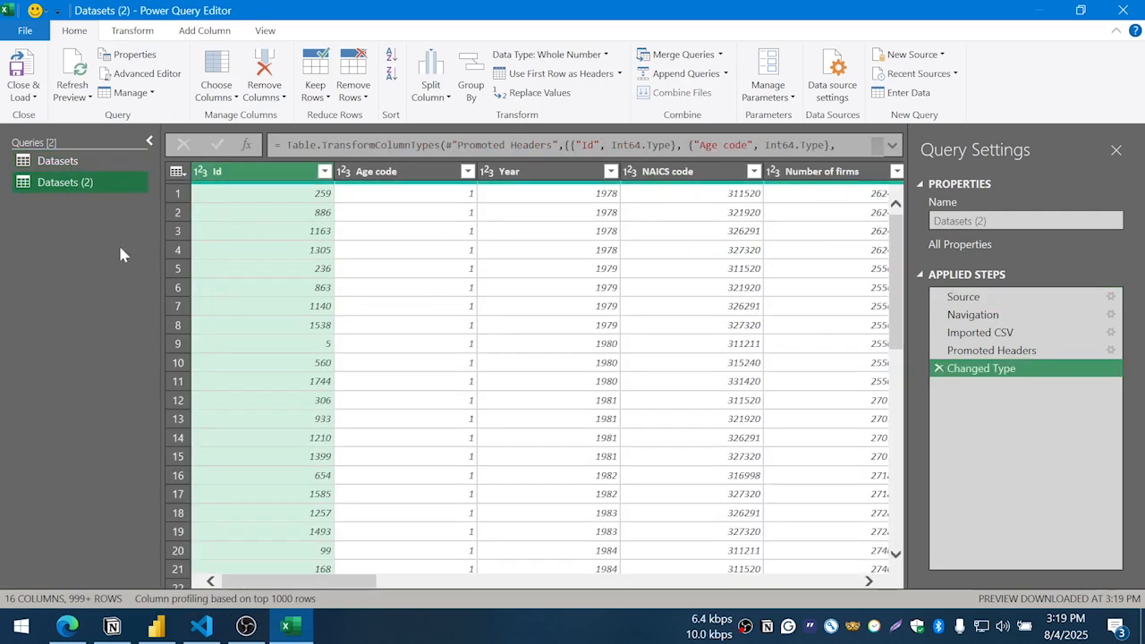
left_click(91, 159)
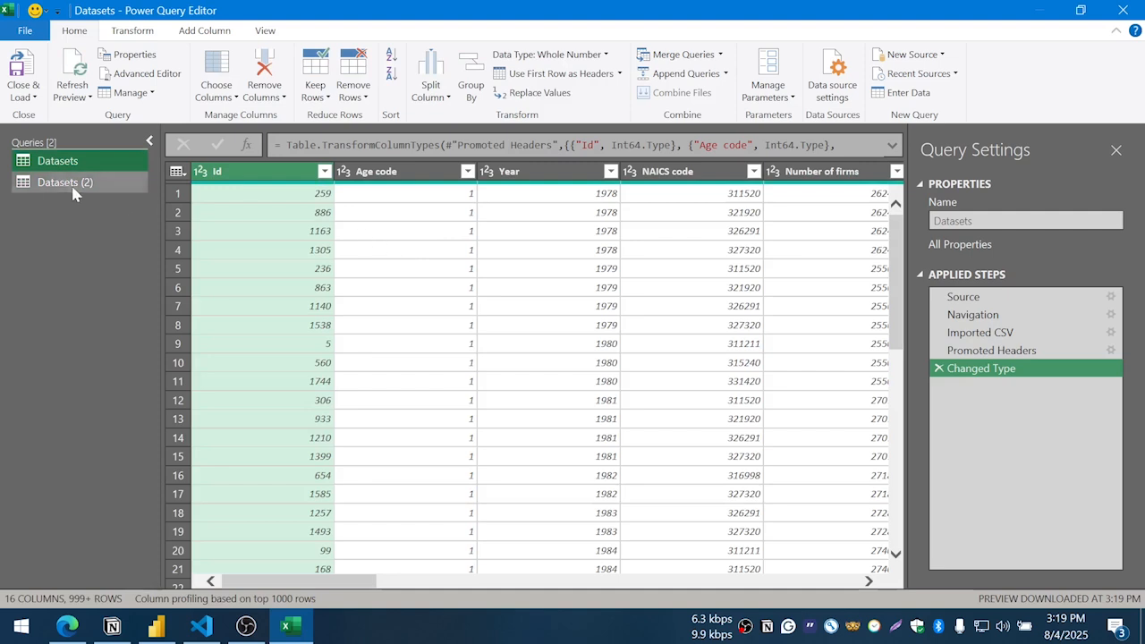
left_click(41, 186)
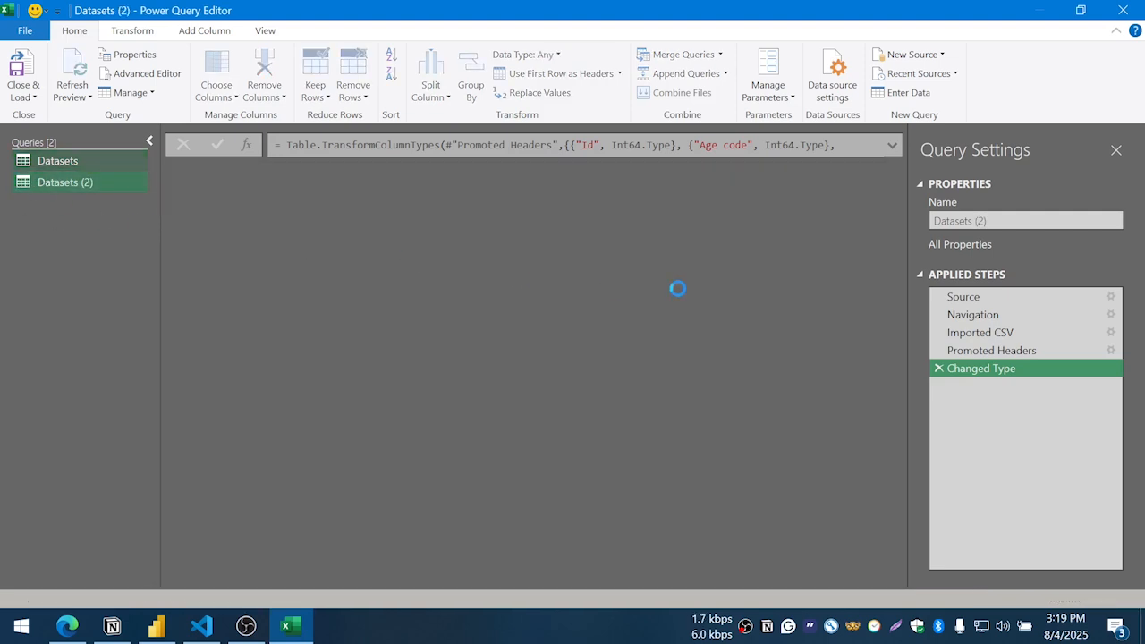
left_click(964, 297)
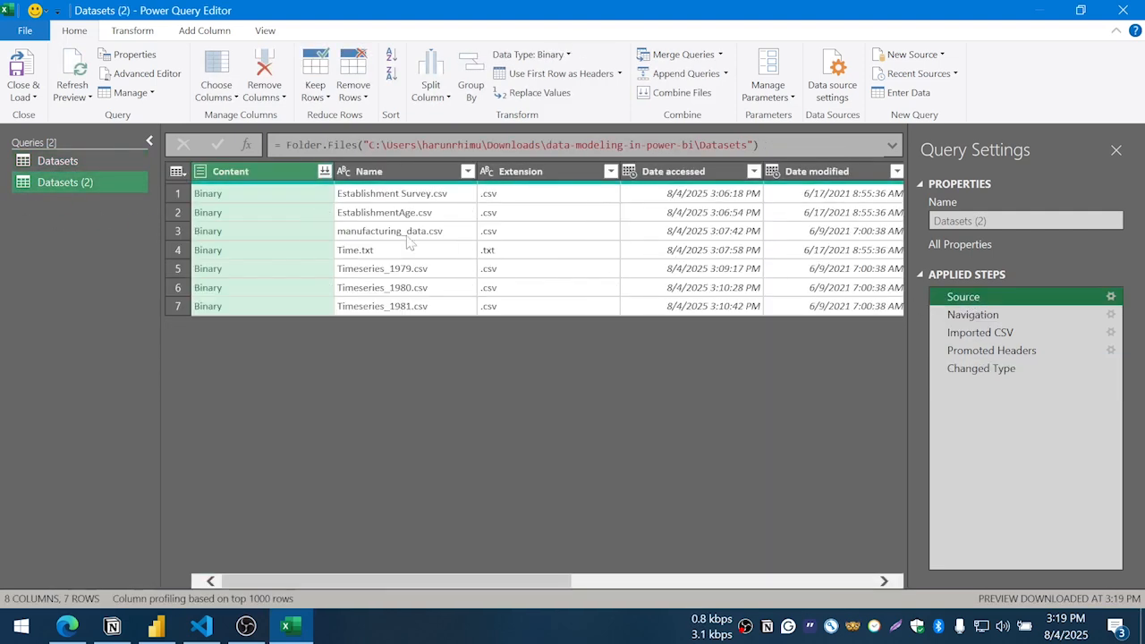
left_click(216, 219)
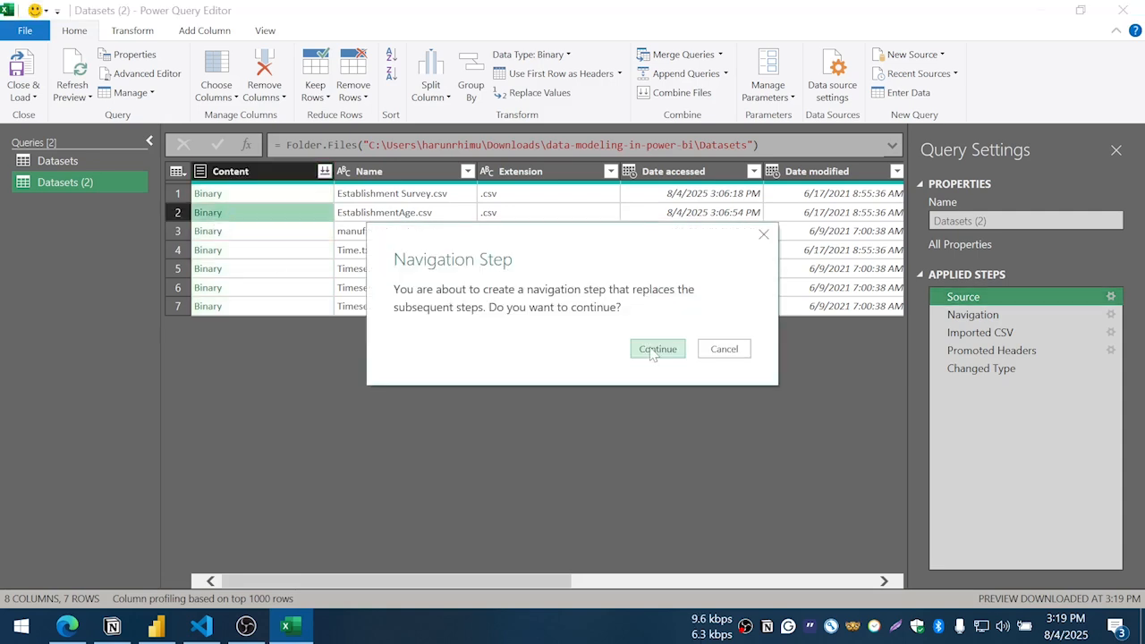
left_click(656, 351)
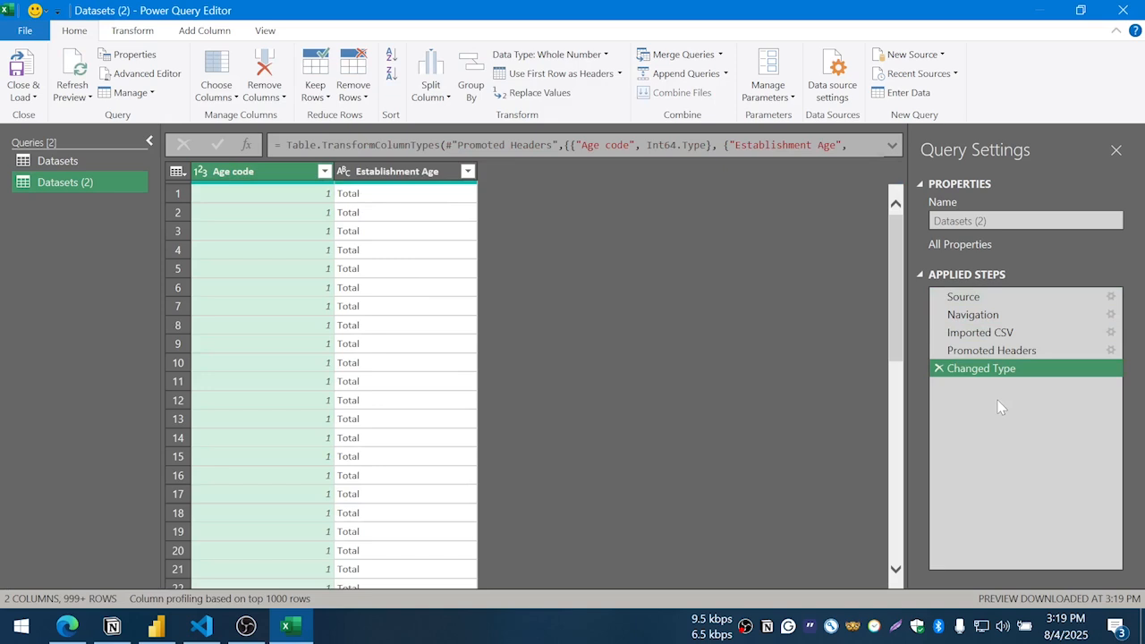
- Compare the original Datasets query with its copy, and delete the duplicate query Datasets (2)
left_click(100, 163)
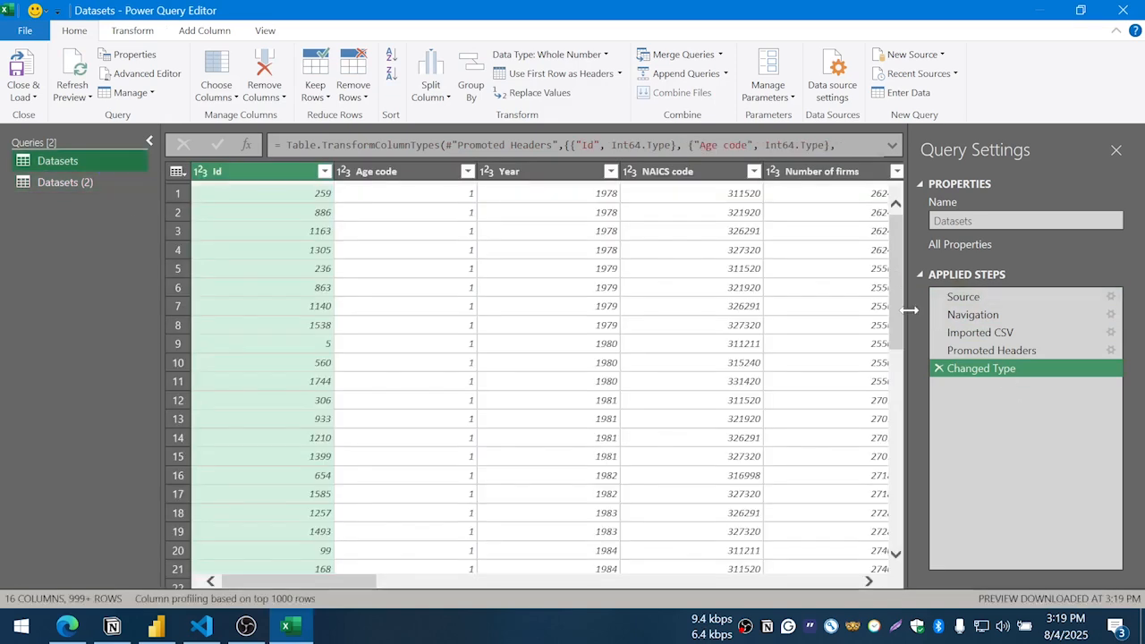
left_click_drag(980, 297, 987, 304)
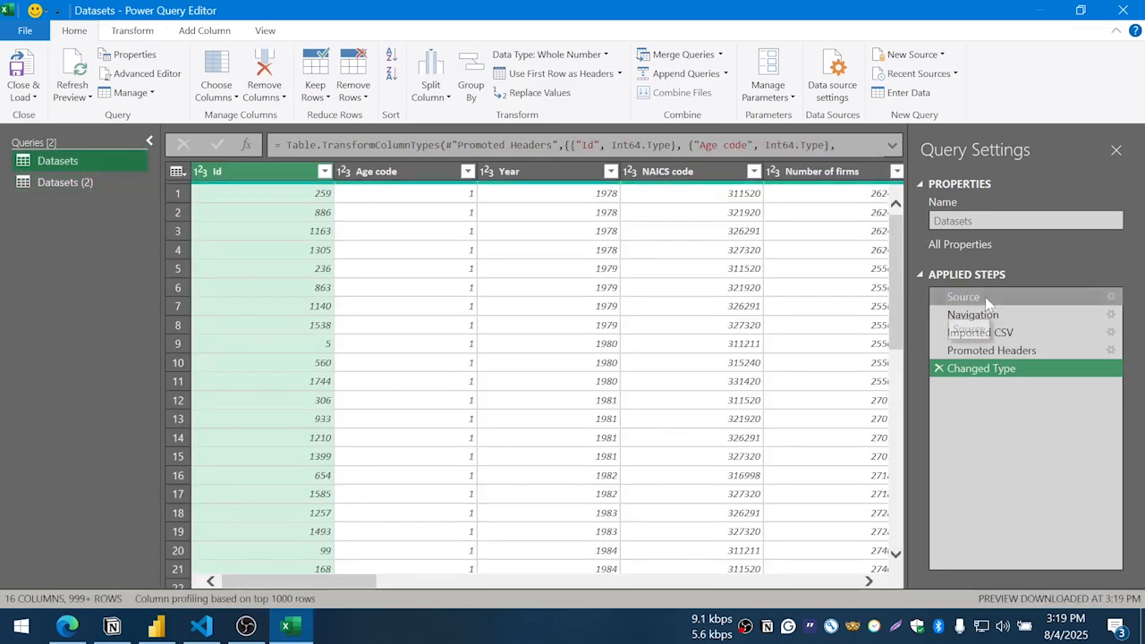
left_click(89, 185)
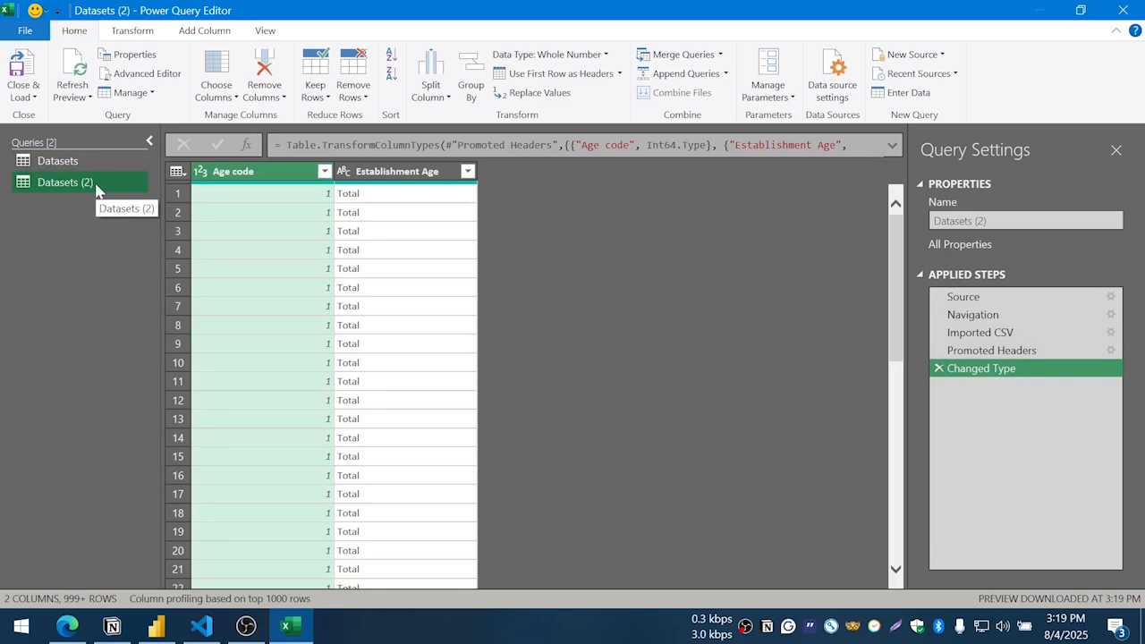
right_click(97, 190)
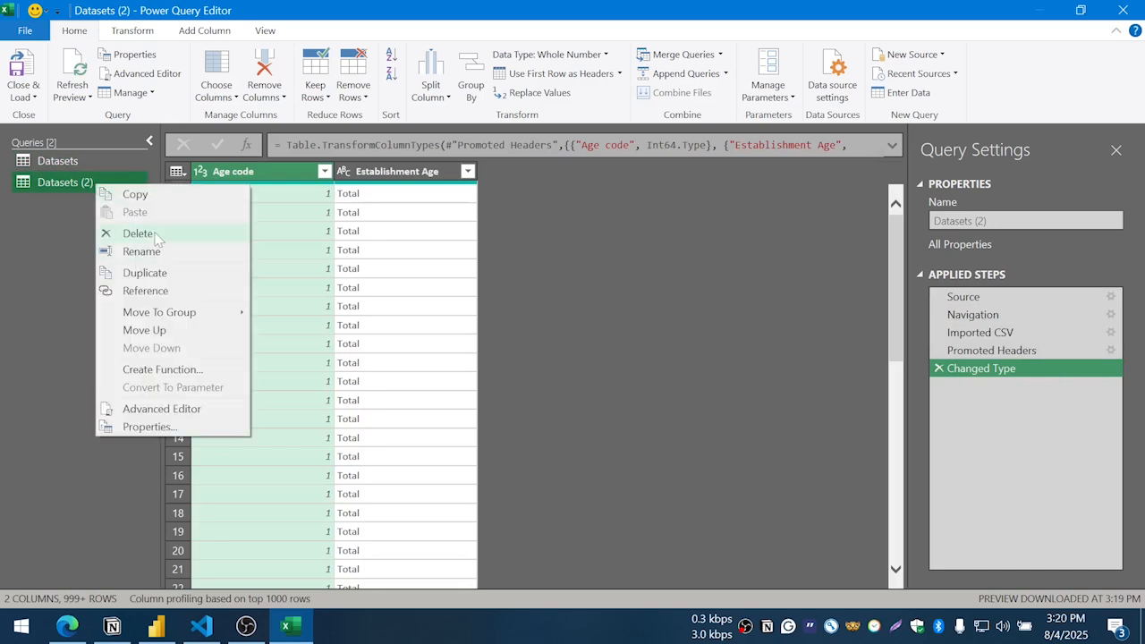
left_click(134, 230)
left_click(644, 339)
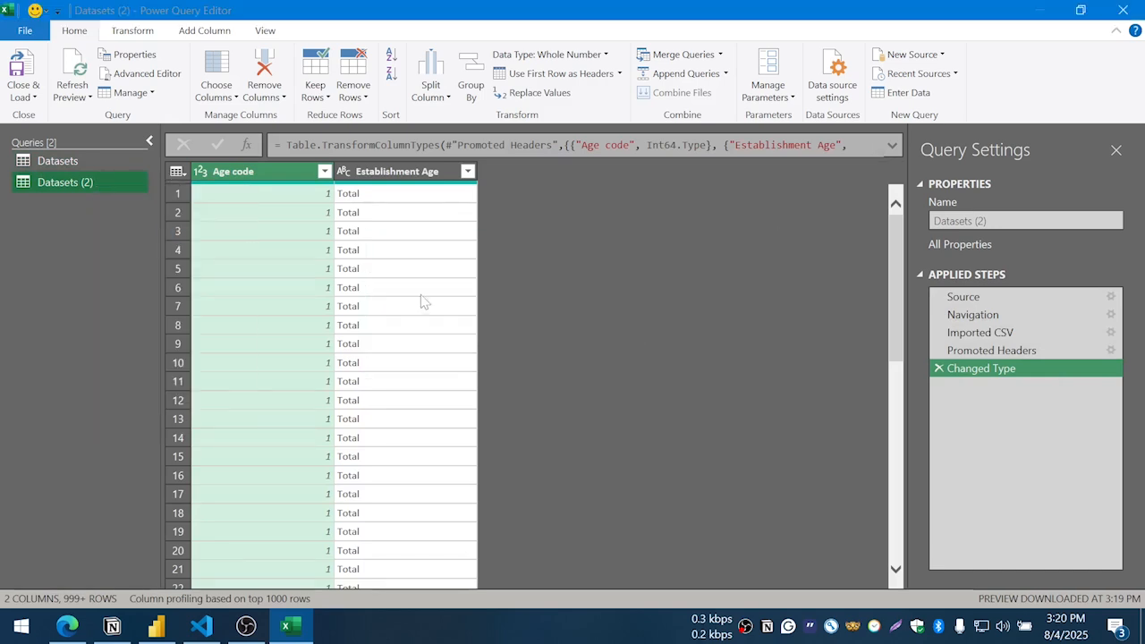
- Rename the Datasets query as Establishment Survey and show its Changed Type step
left_click(93, 163)
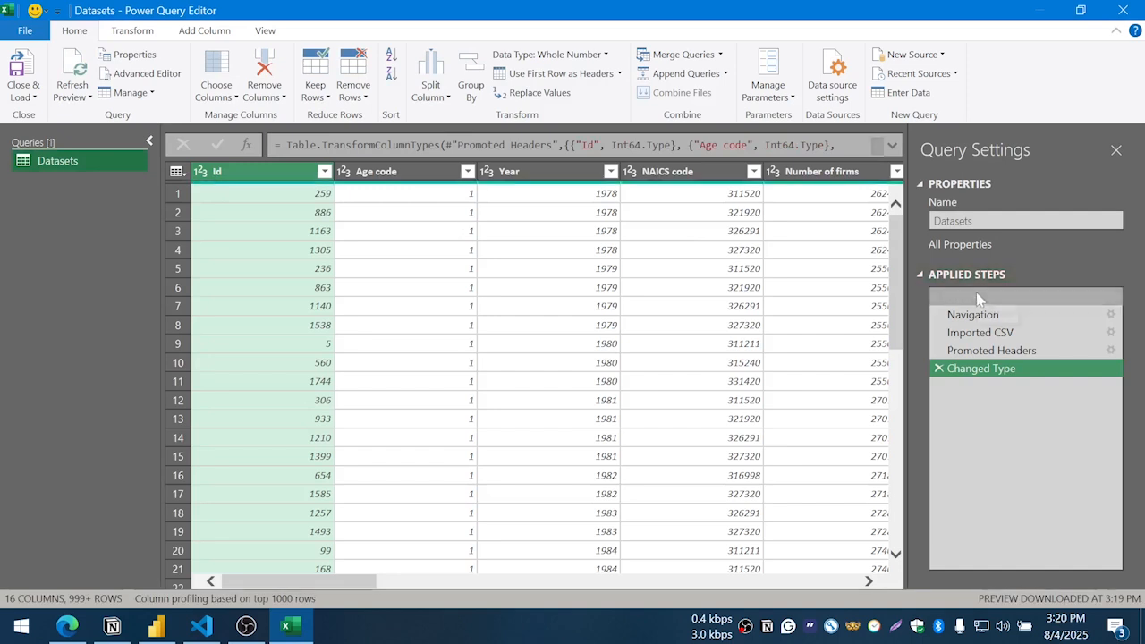
left_click(978, 299)
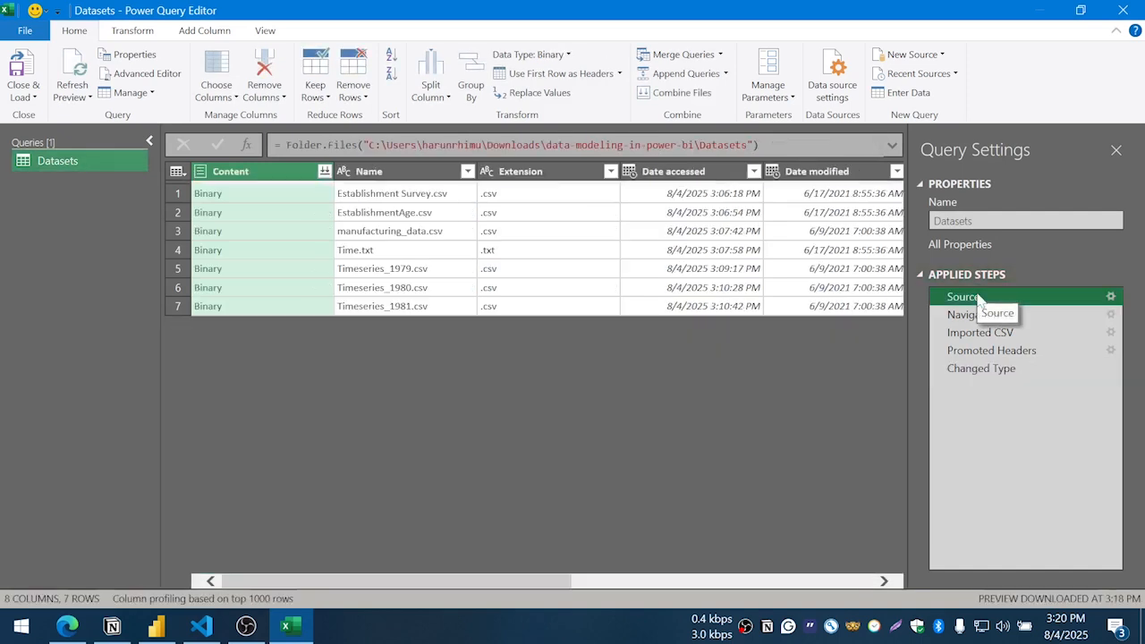
left_click(229, 212)
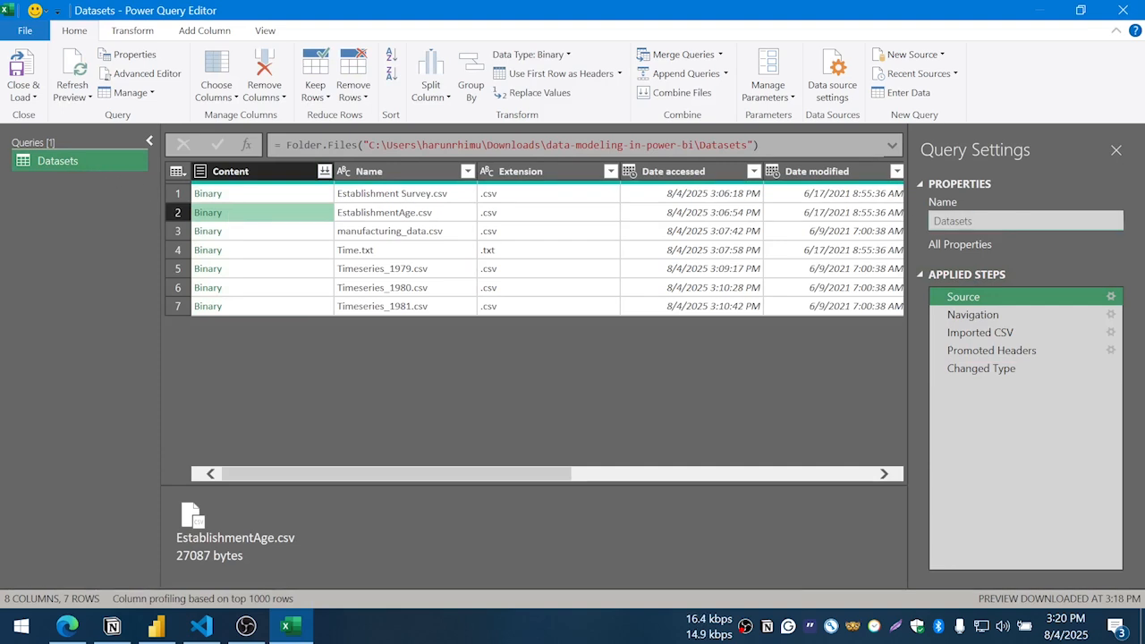
left_click(985, 221)
type("Est")
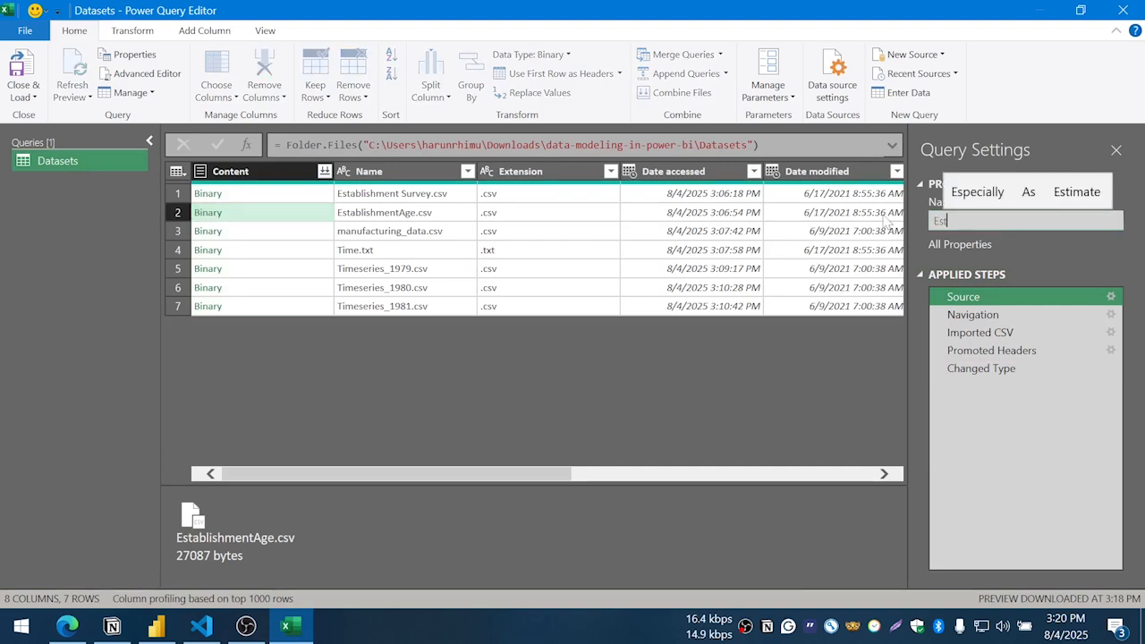
type("ablishment S")
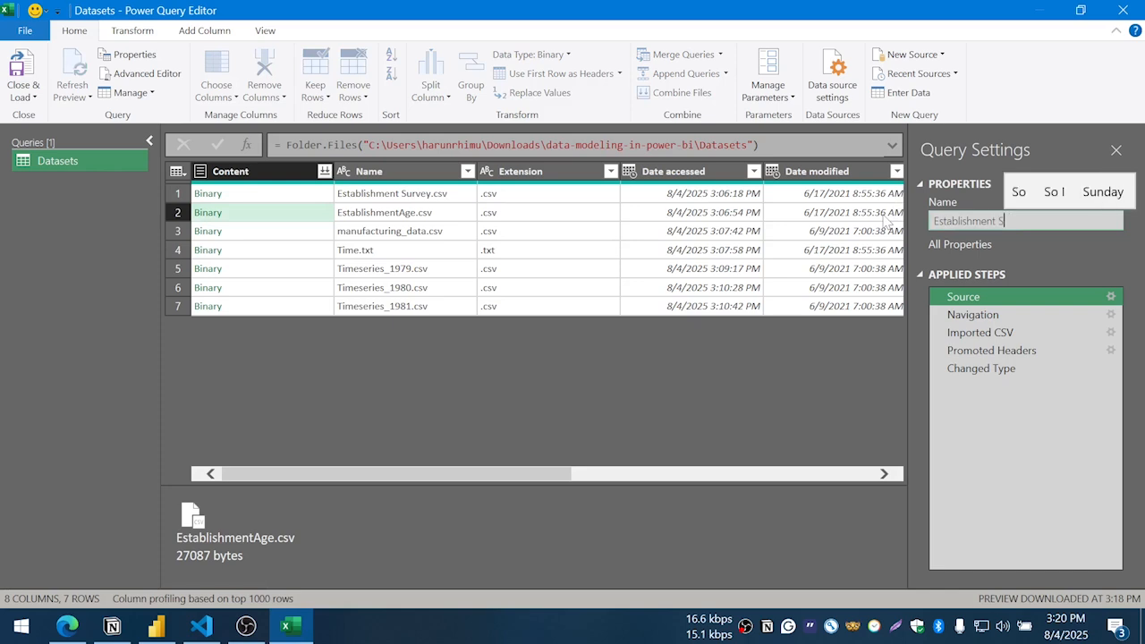
type("rrve")
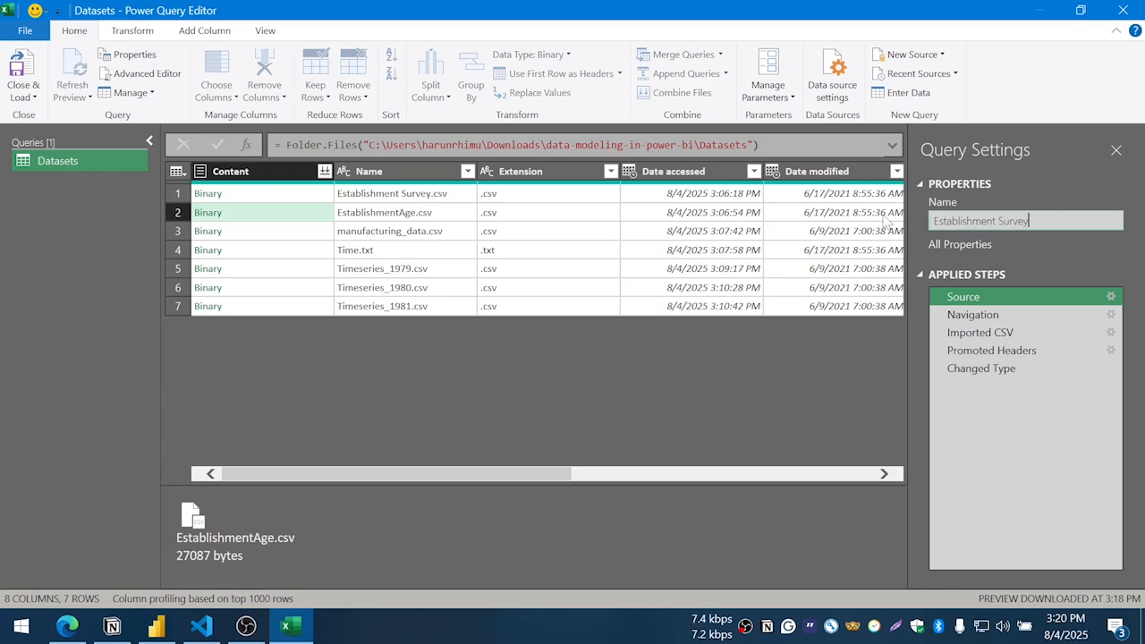
type("y")
left_click(982, 368)
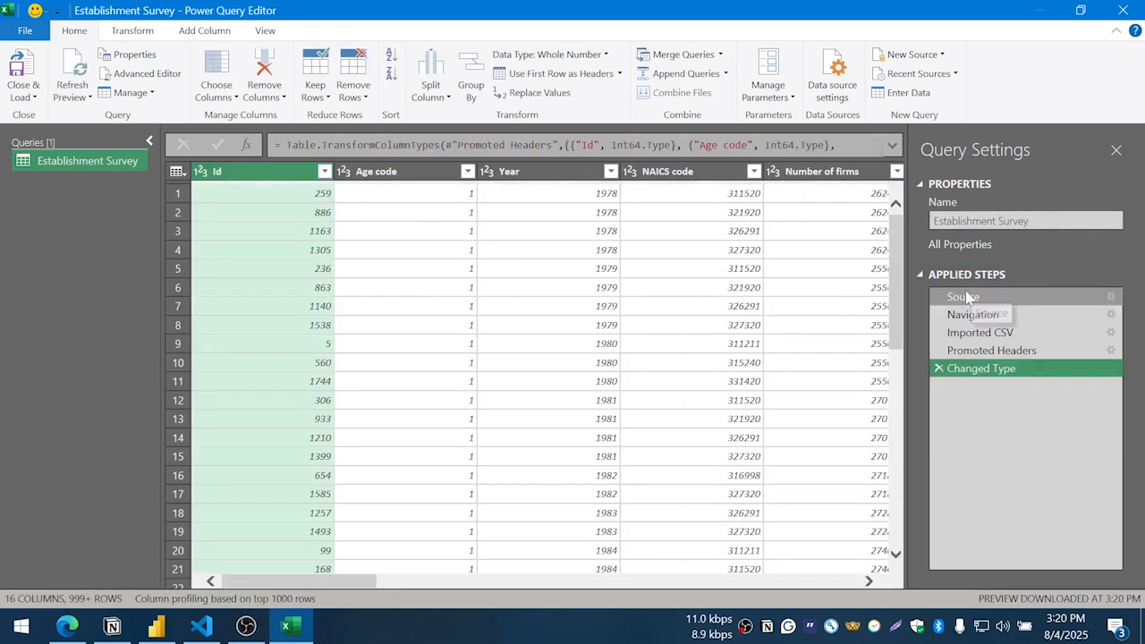
- Add EstablishmentAge.csv as a new query from the Source step's file list and check the new query's applied steps
left_click(964, 297)
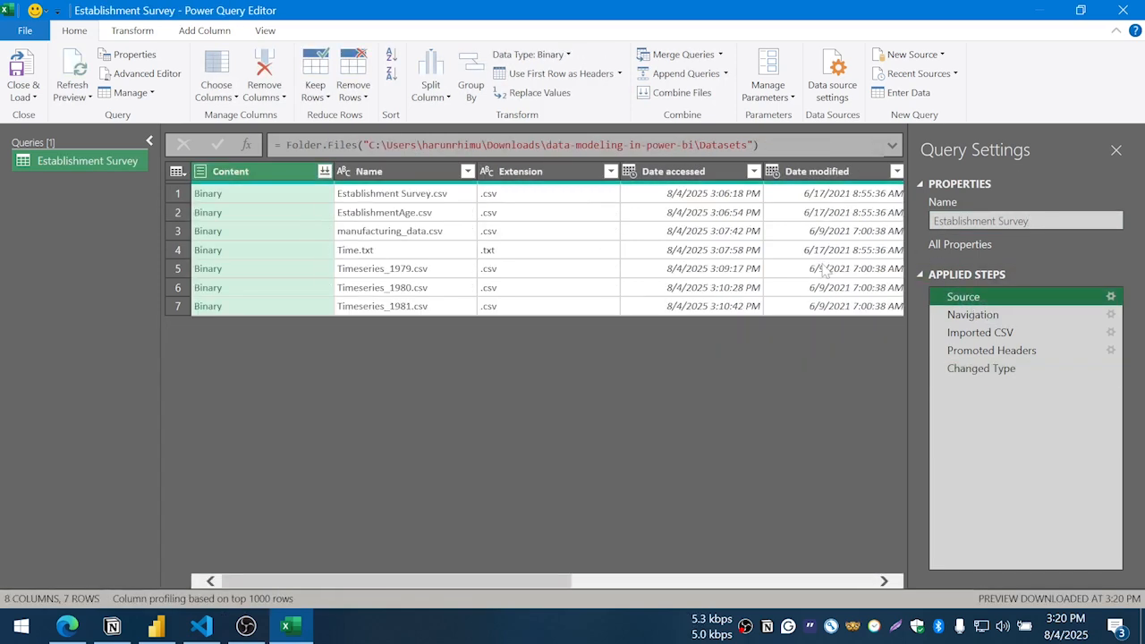
left_click(242, 212)
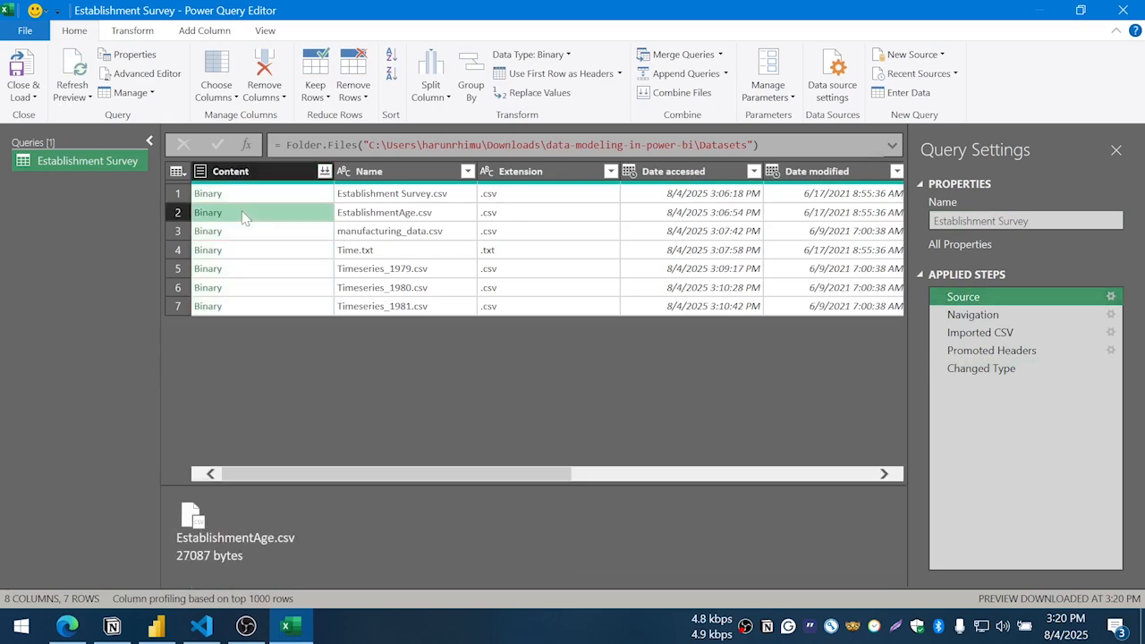
right_click(243, 215)
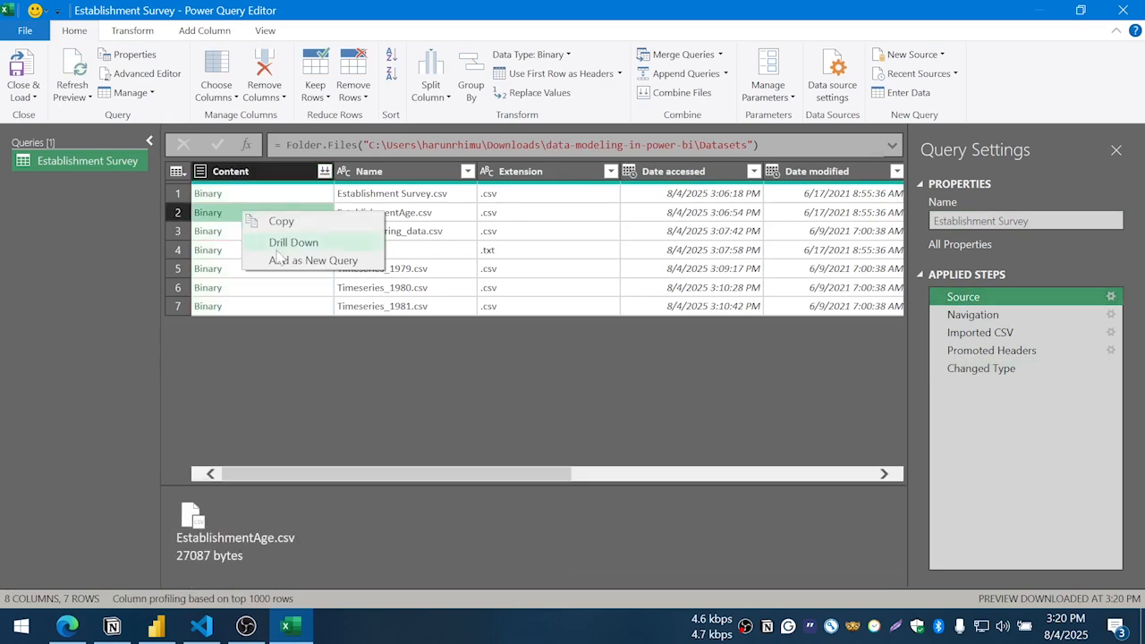
left_click(304, 261)
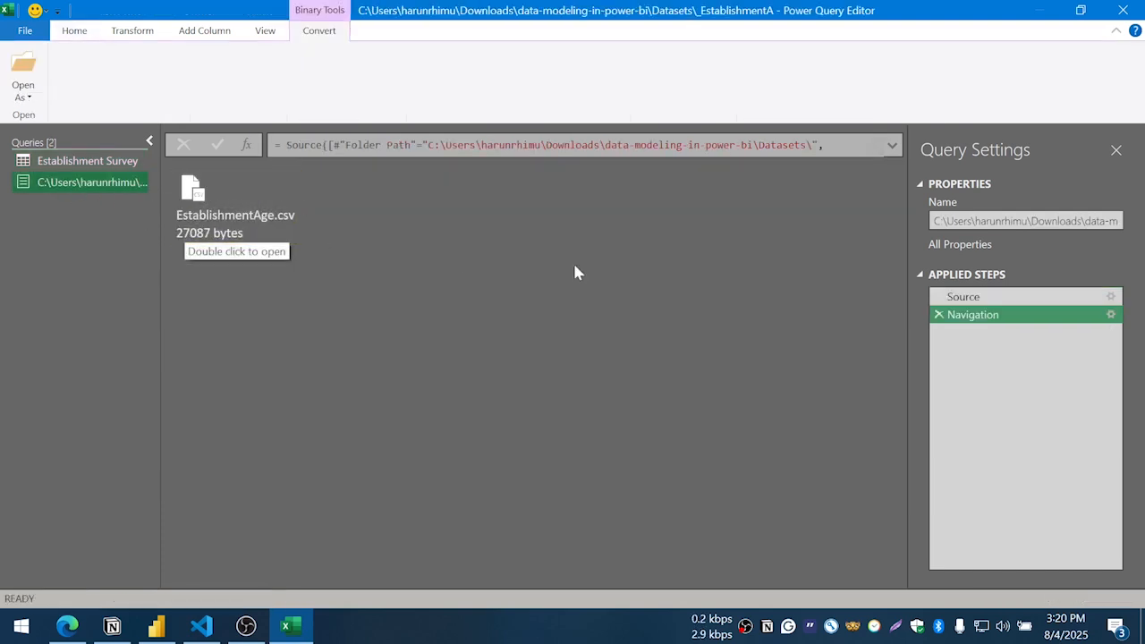
left_click(981, 297)
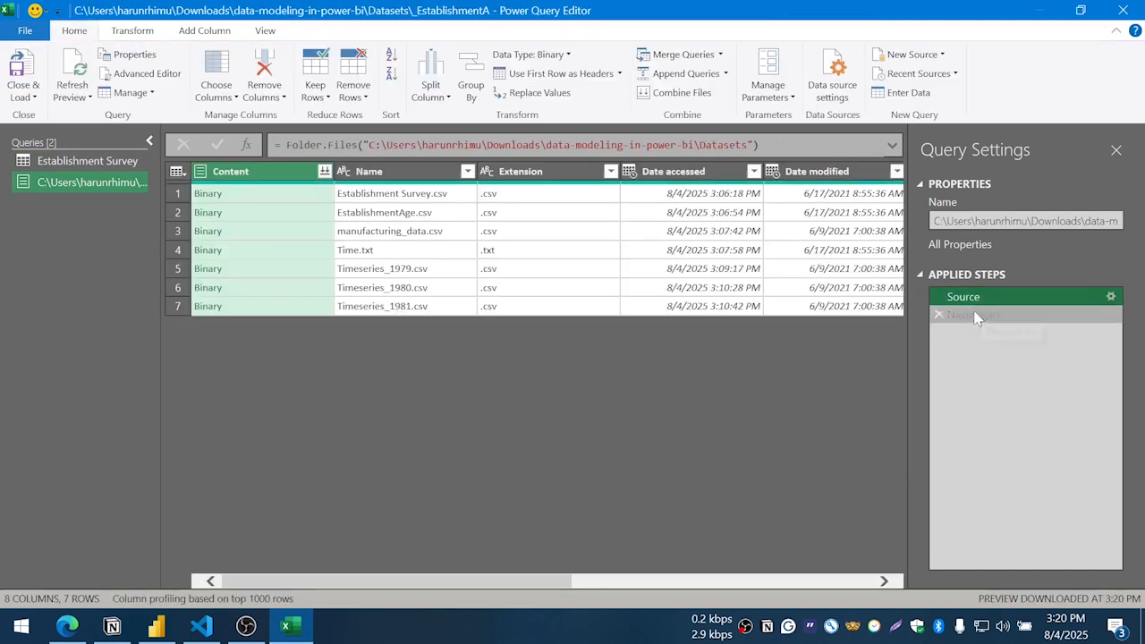
left_click(960, 314)
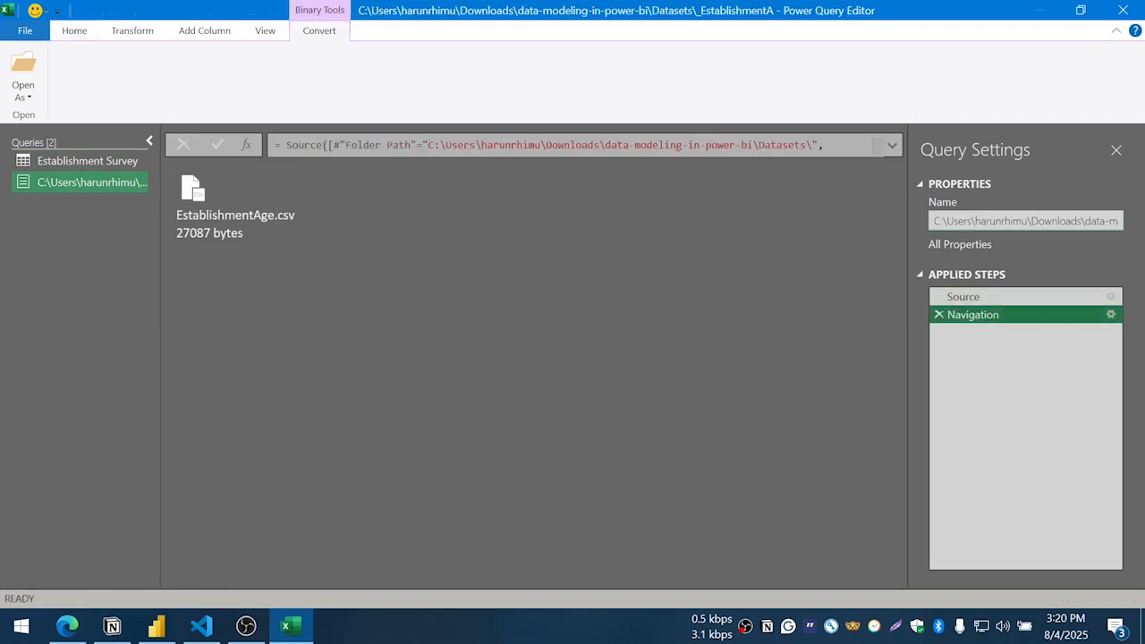
- Rename the new query as EstablishmentAge and load the content of EstablishmentAge.csv as a table
left_click(1045, 221)
key("End")
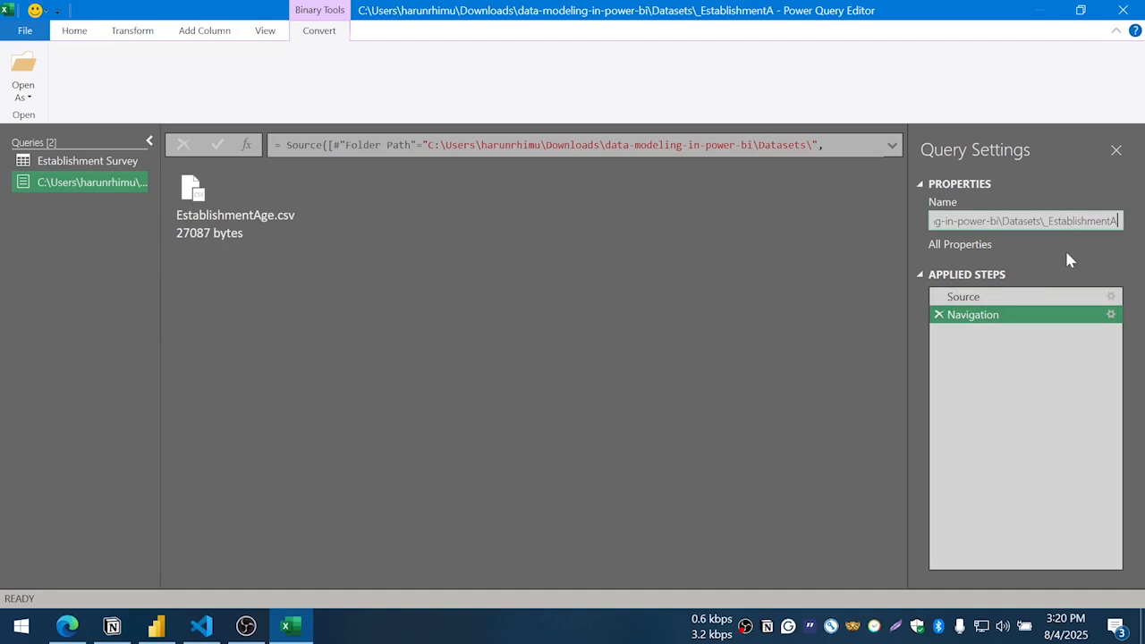
key("shift+Home")
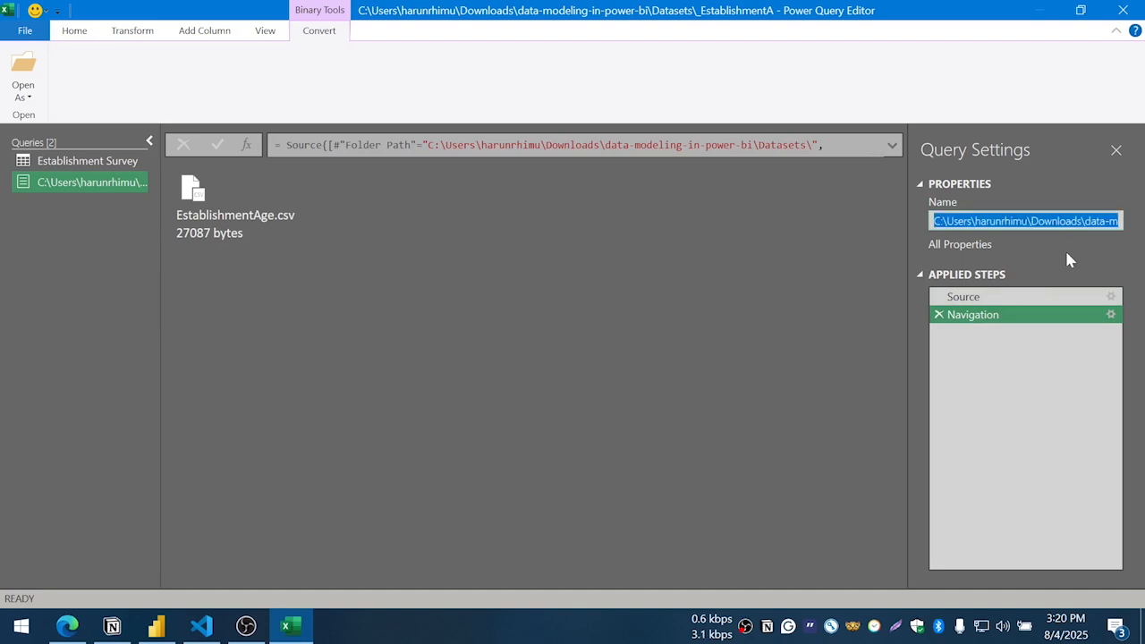
key("BackSpace")
type("ge")
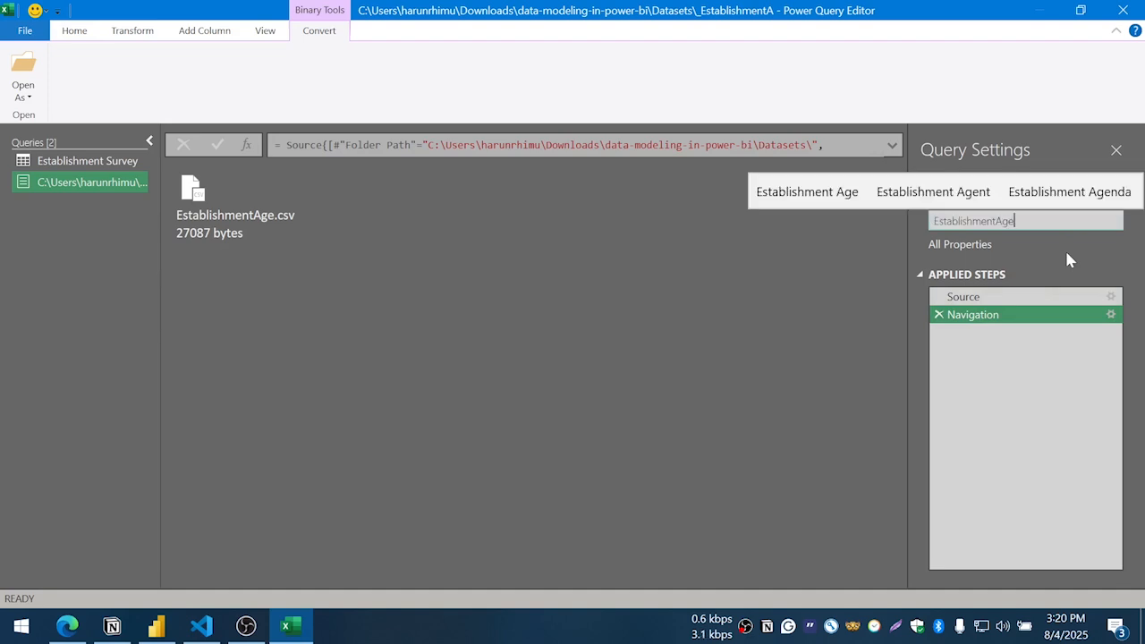
key("Return")
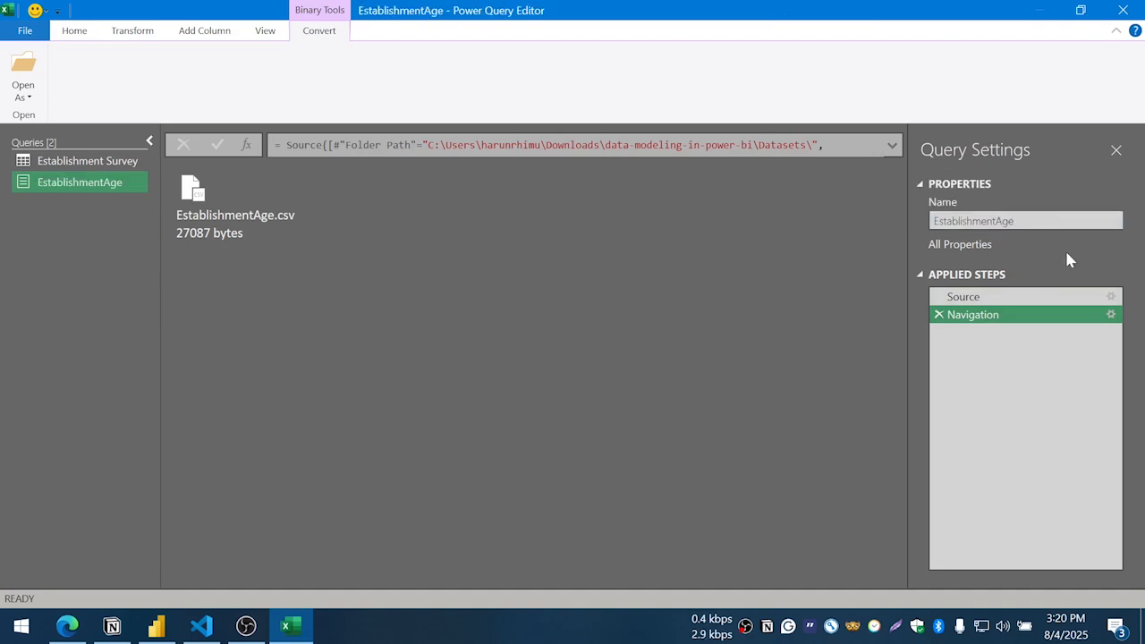
double_click(260, 200)
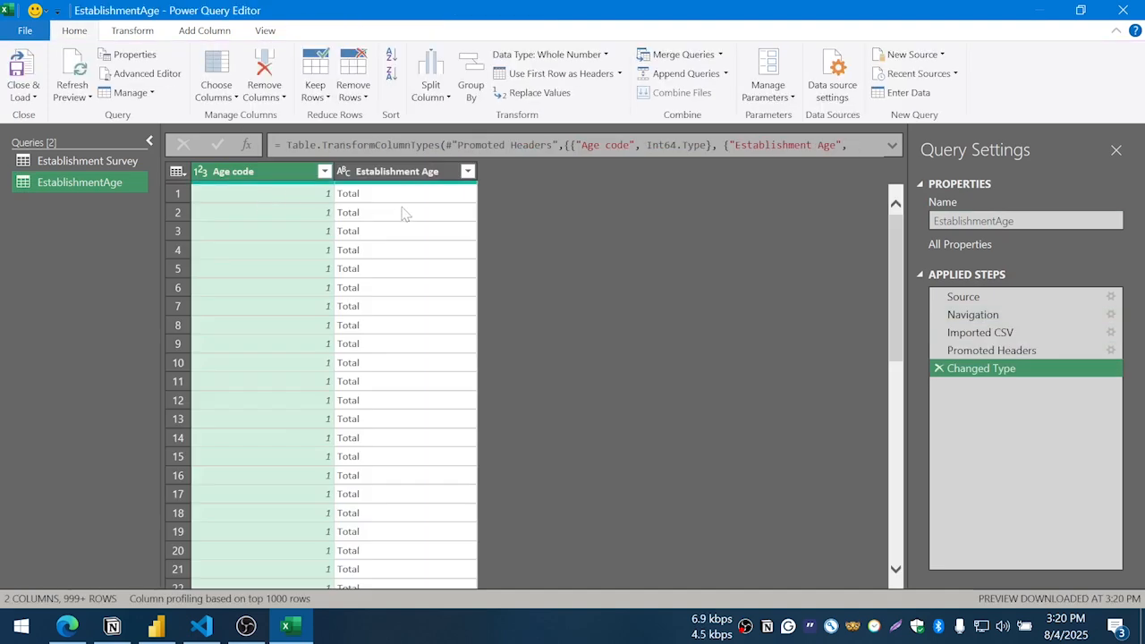
- Add manufacturing_data.csv as a new query from the file list in the EstablishmentAge query's Source step
left_click(954, 298)
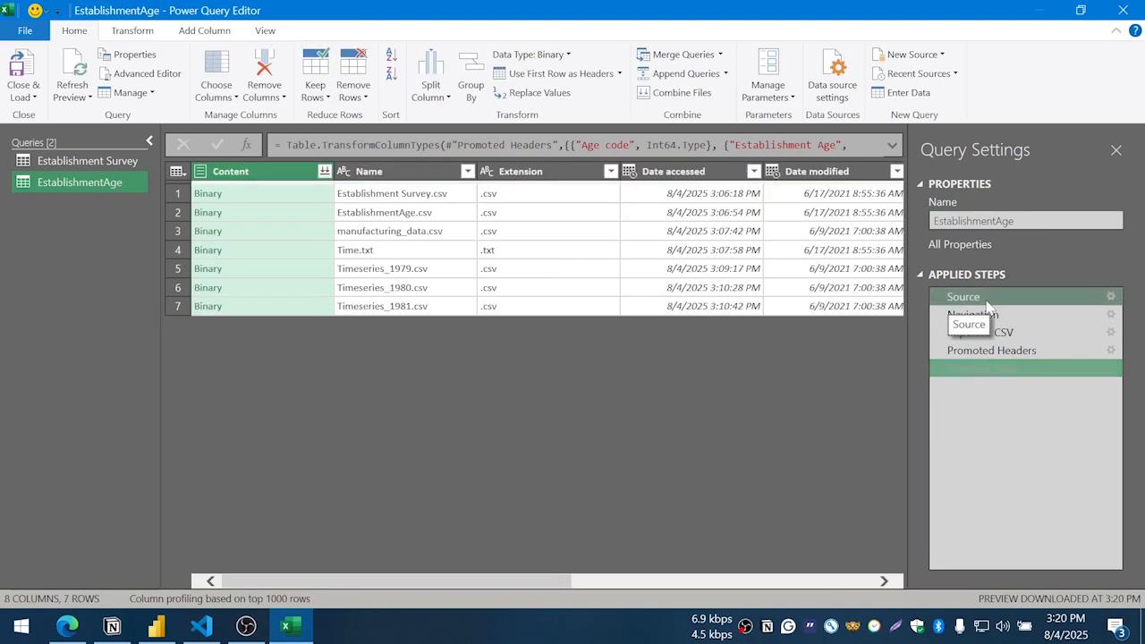
left_click(260, 232)
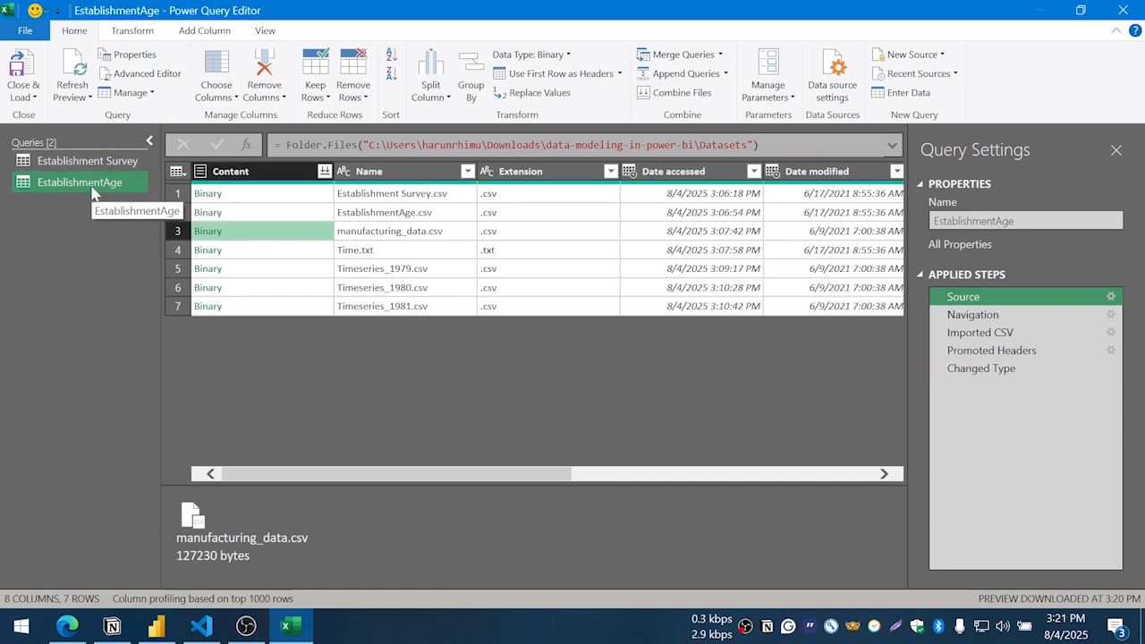
right_click(261, 238)
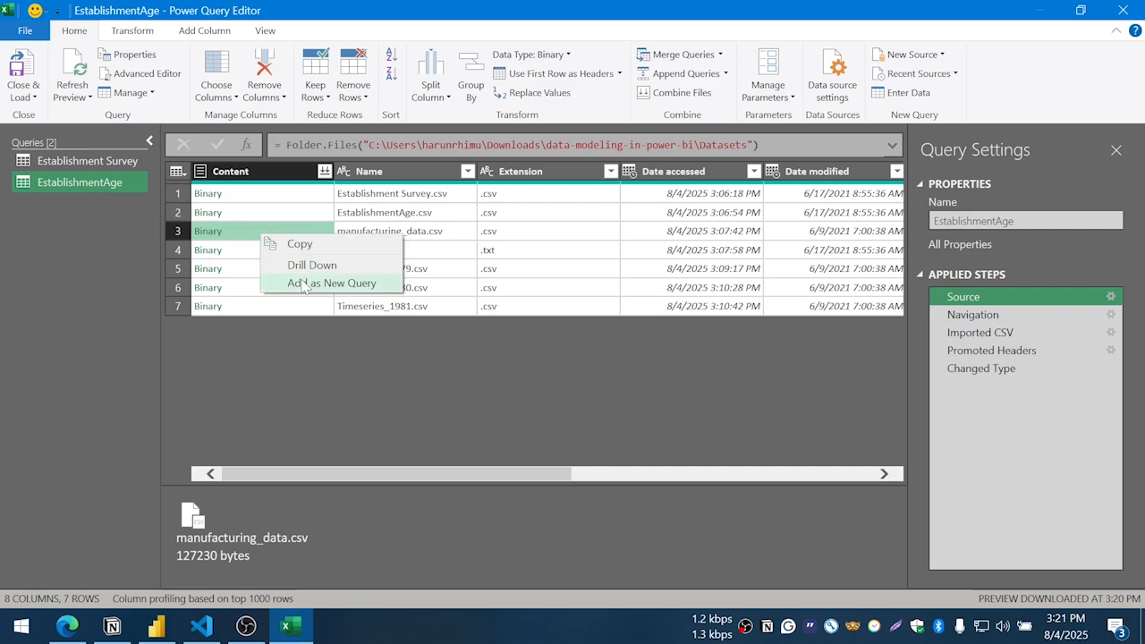
left_click(304, 284)
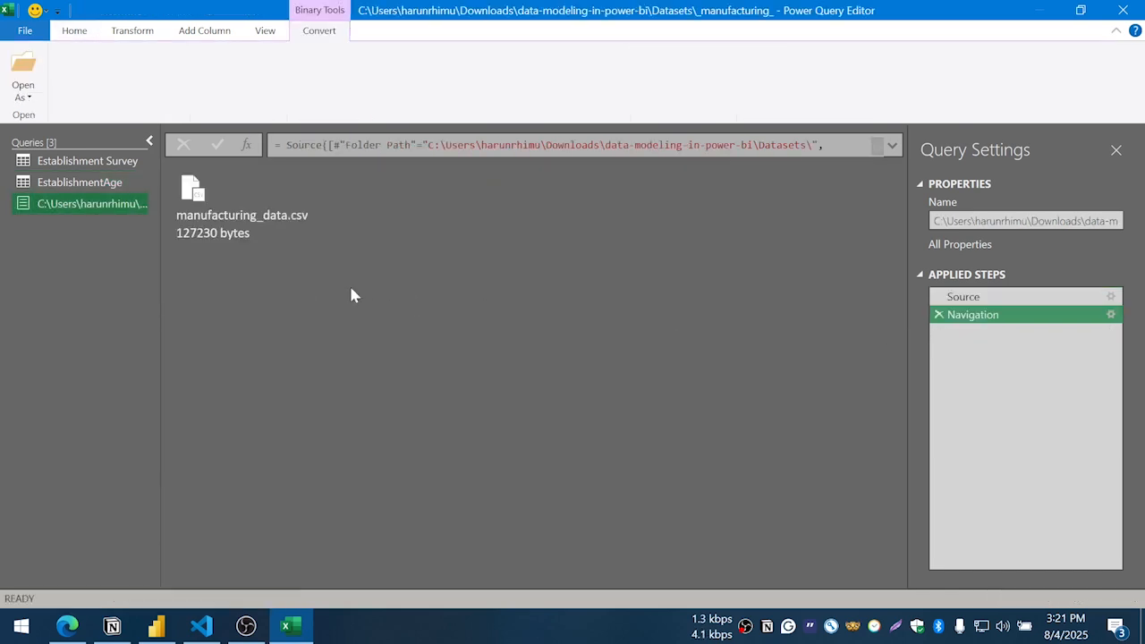
- Rename the new query as manufacturing_data and load the content of manufacturing_data.csv as a table
key("End")
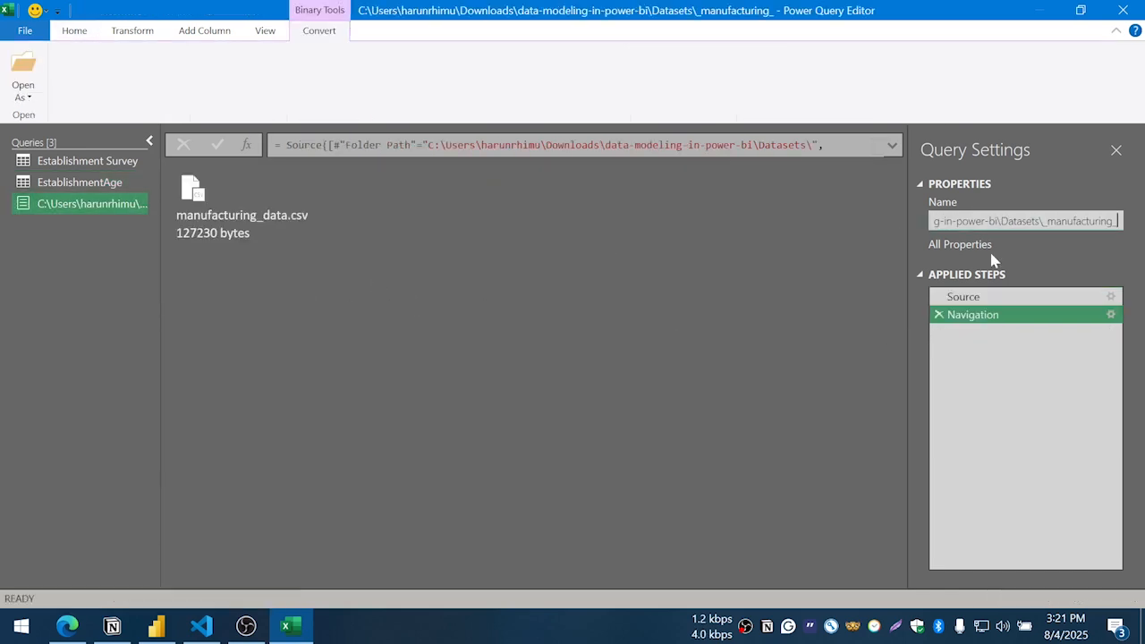
key("shift+Home")
key("BackSpace")
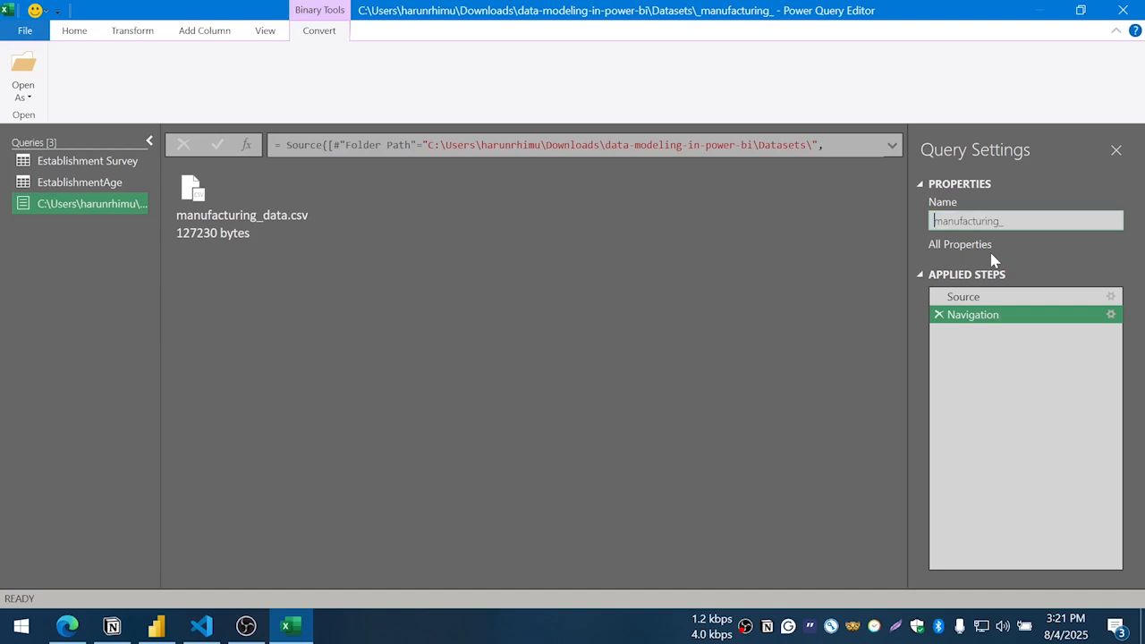
type("data")
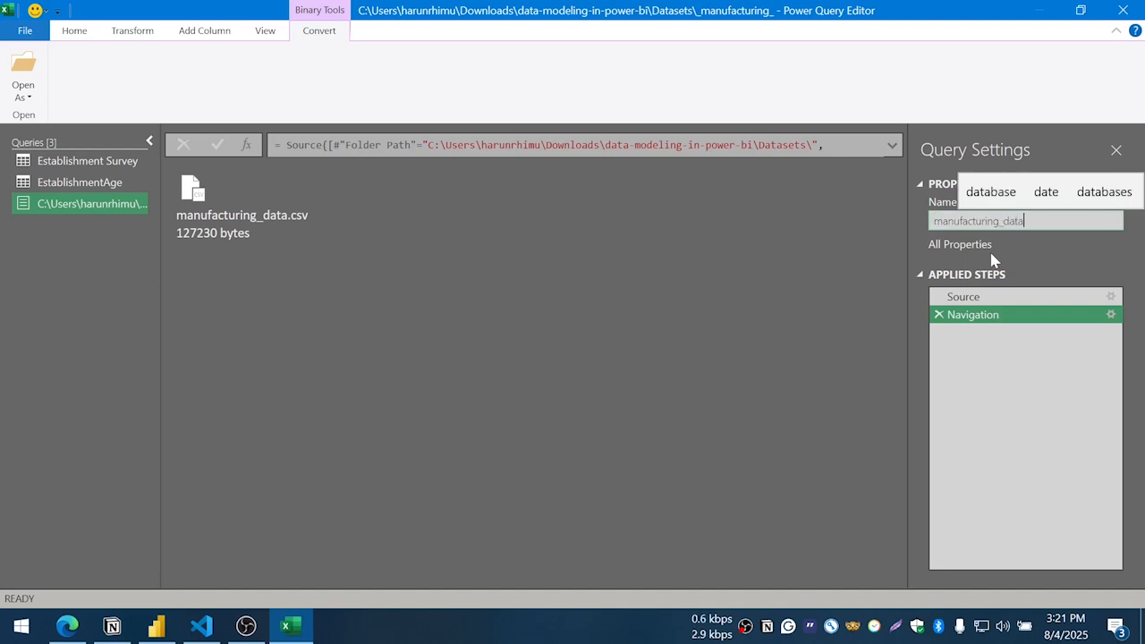
key("Return")
double_click(192, 189)
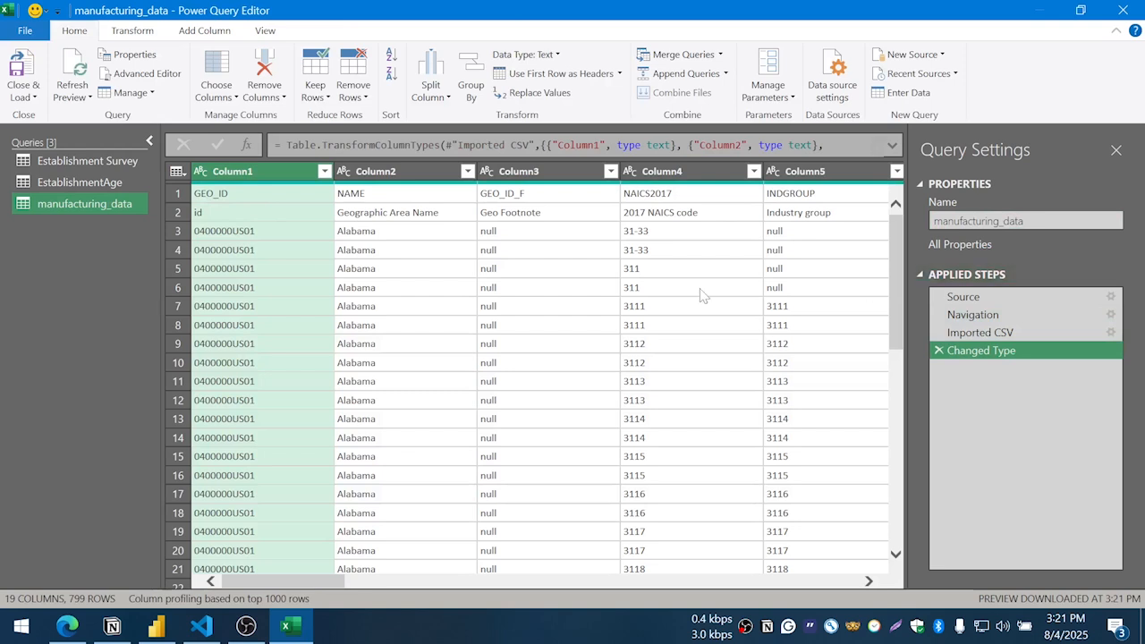
- Add Time.txt as a new query from the file list in the manufacturing_data query's Source step
left_click(1000, 301)
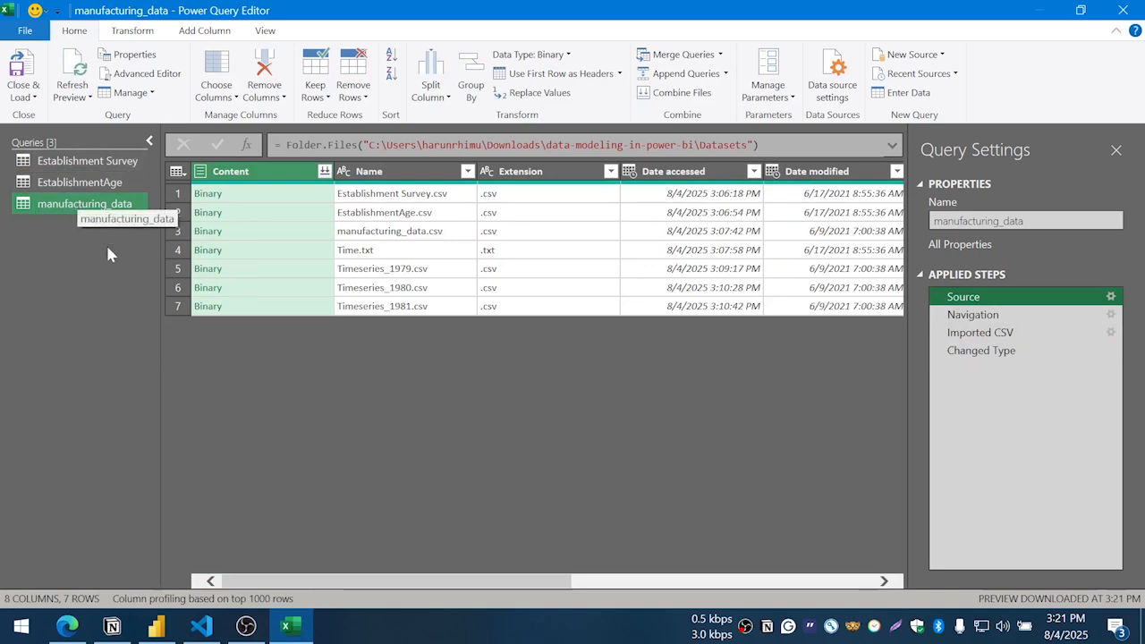
right_click(247, 253)
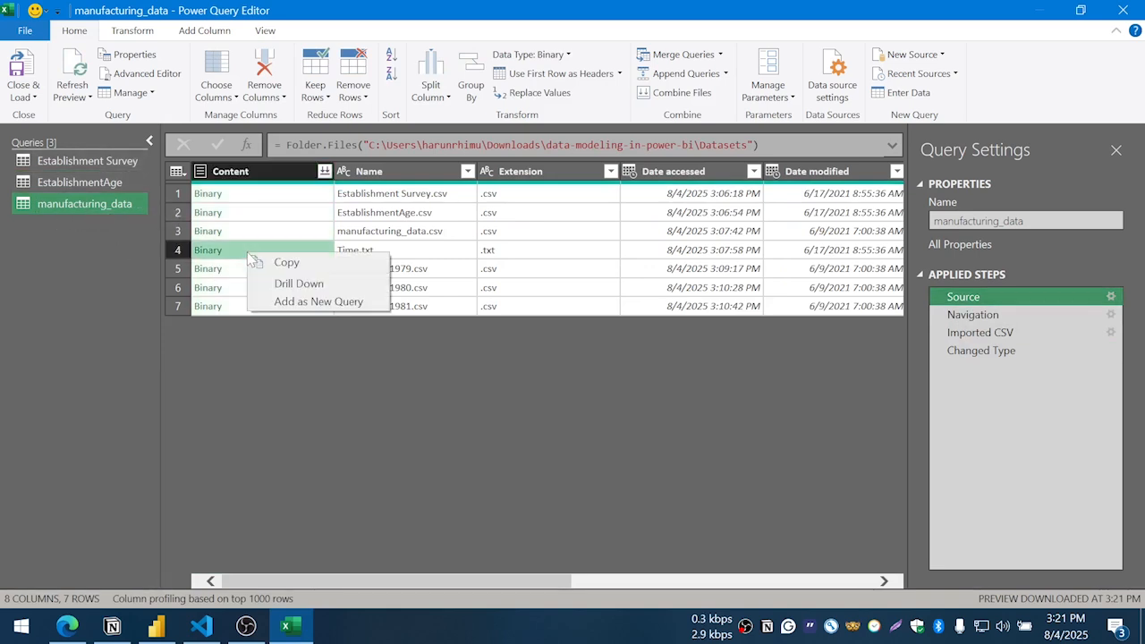
left_click(295, 303)
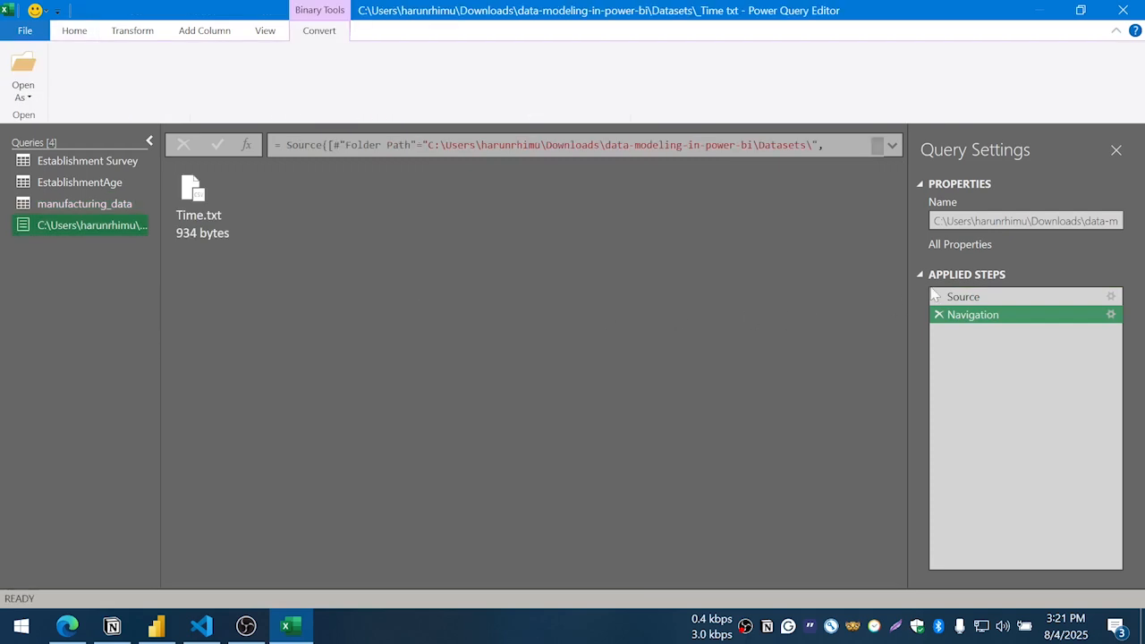
- Rename the new query as Time and load the content of Time.txt as a table
left_click(1011, 221)
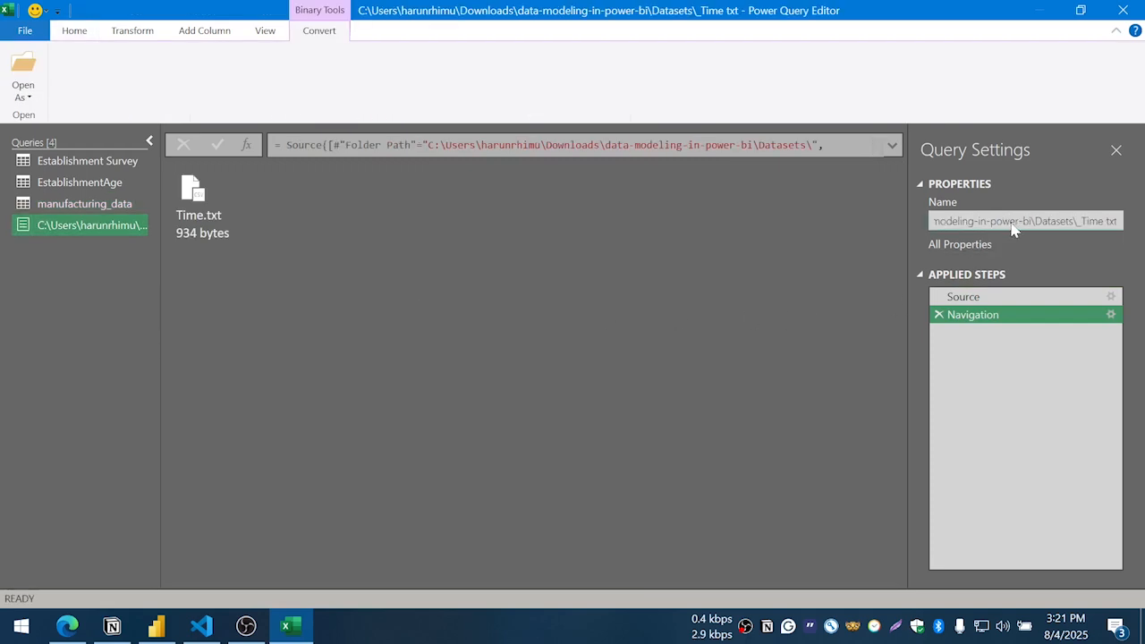
key("ctrl+a")
key("BackSpace")
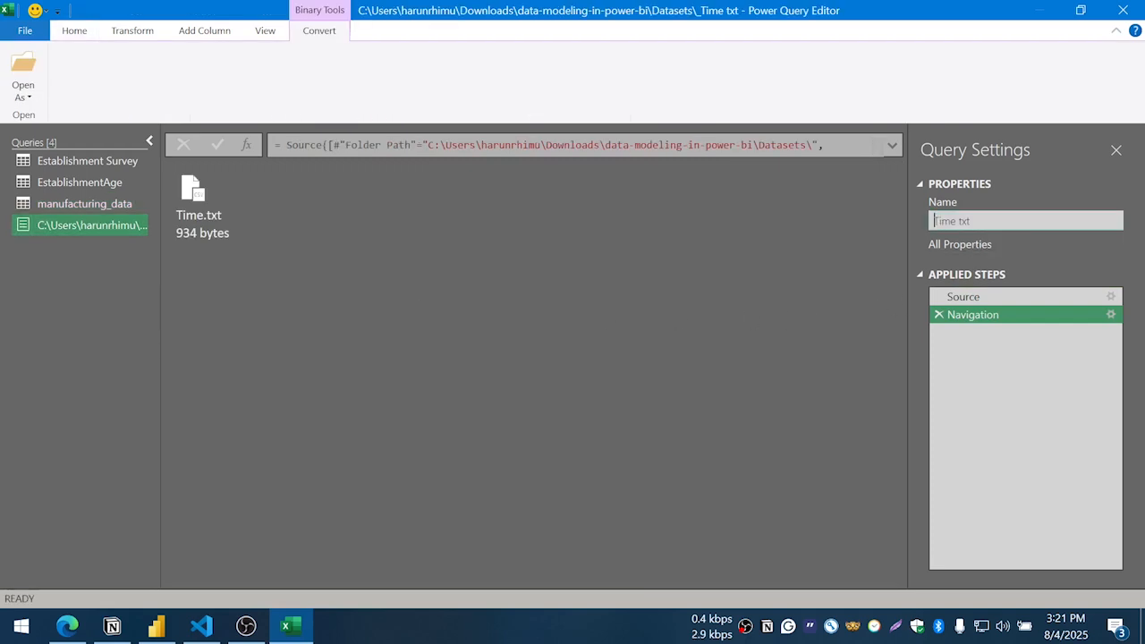
key("Return")
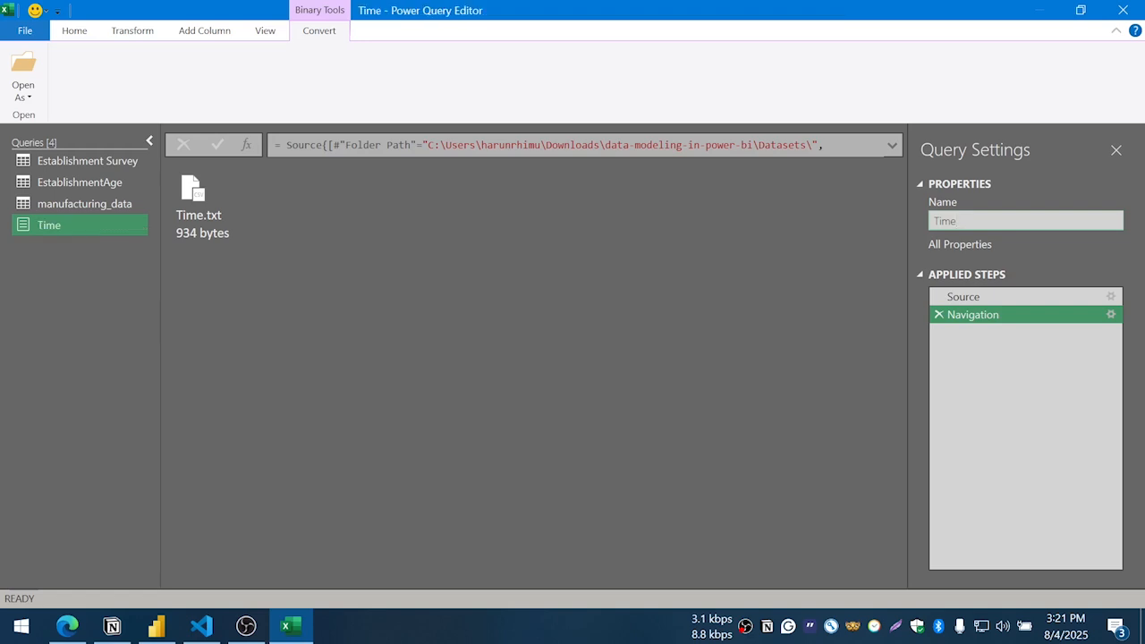
left_click(183, 190)
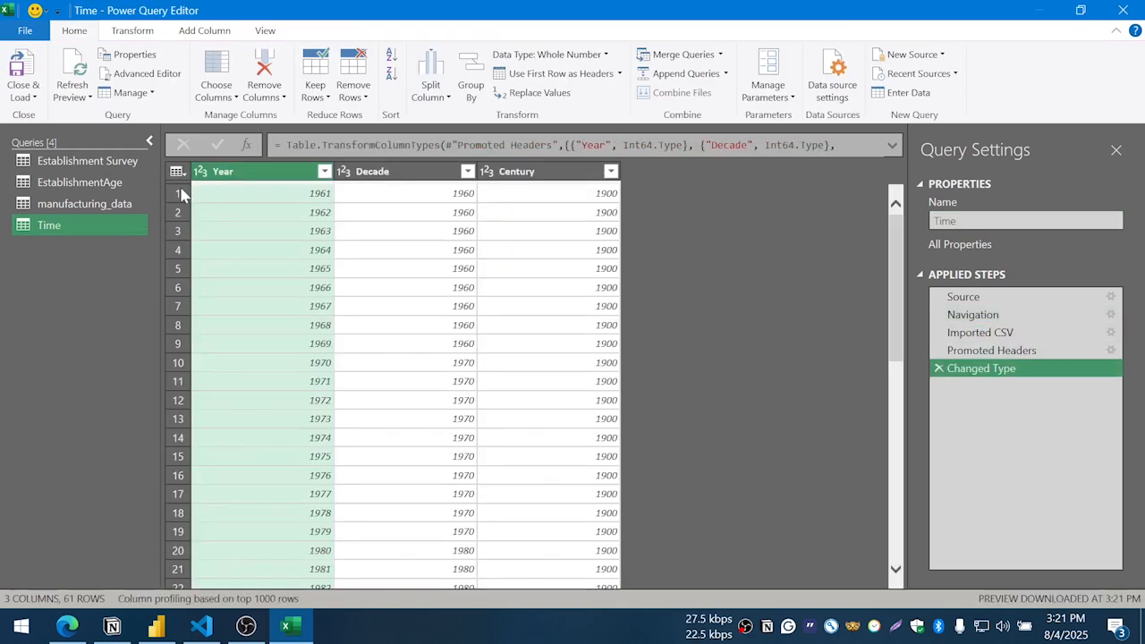
- Add Timeseries_1979.csv as a new query from the file list in the Time query's Source step
left_click(990, 300)
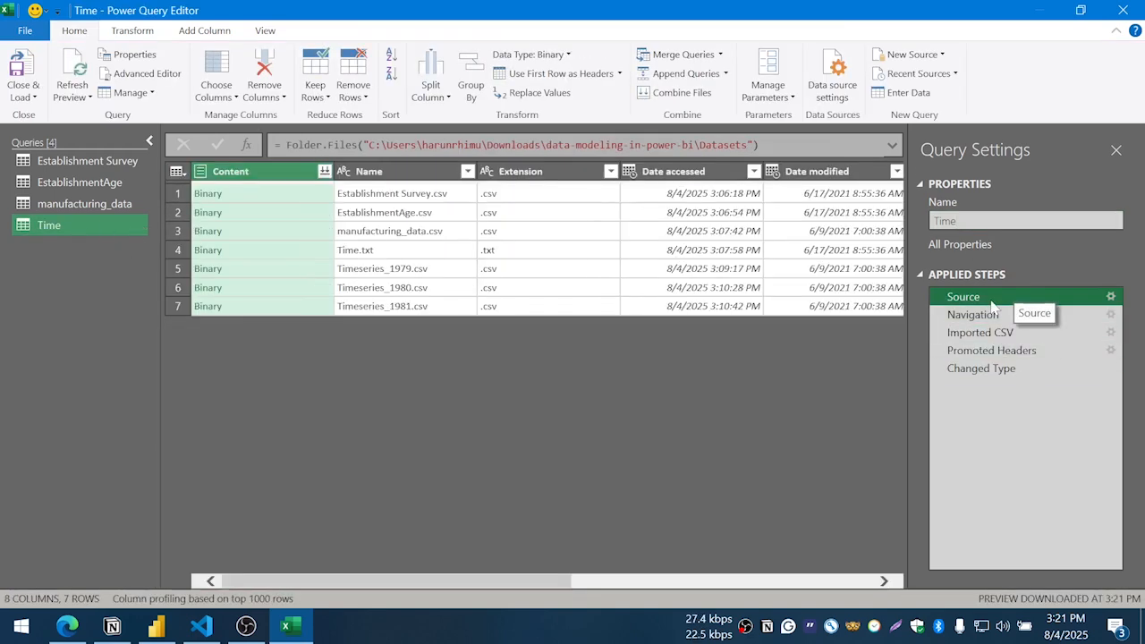
left_click(301, 268)
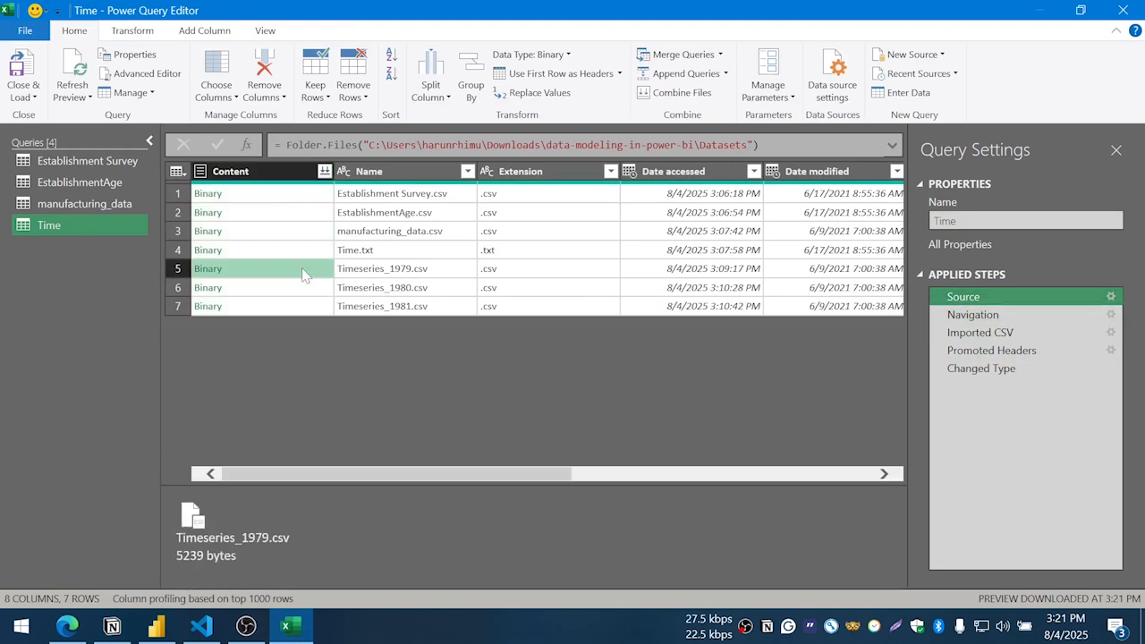
right_click(302, 269)
left_click(351, 315)
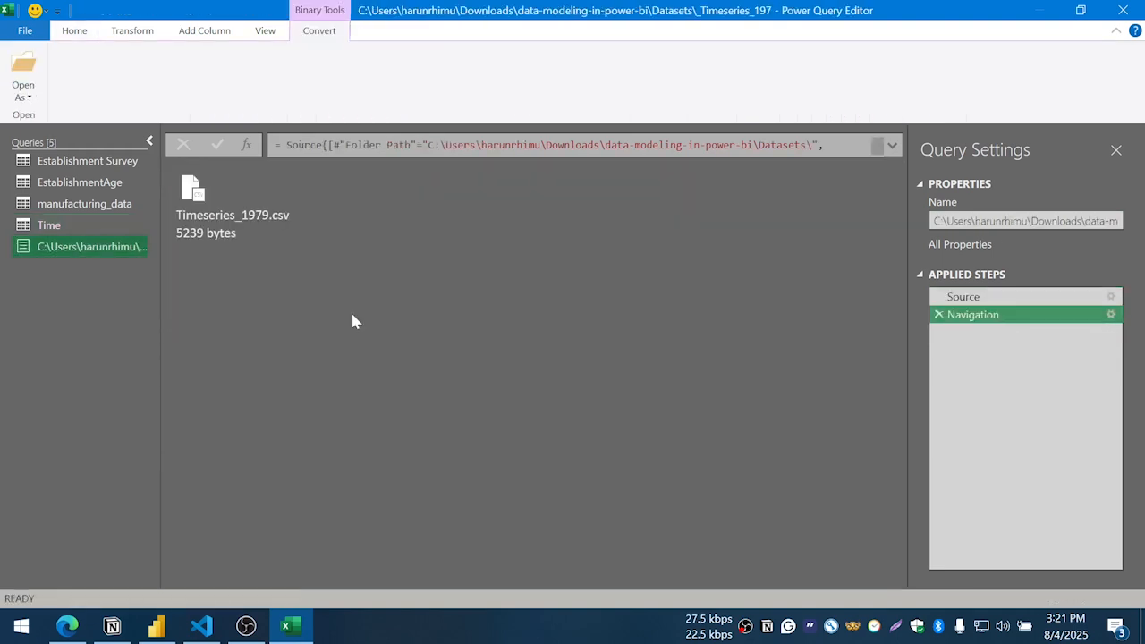
- Rename the new query as Timeseries_1979 and load the content of Timeseries_1979.csv as a table
left_click(1053, 222)
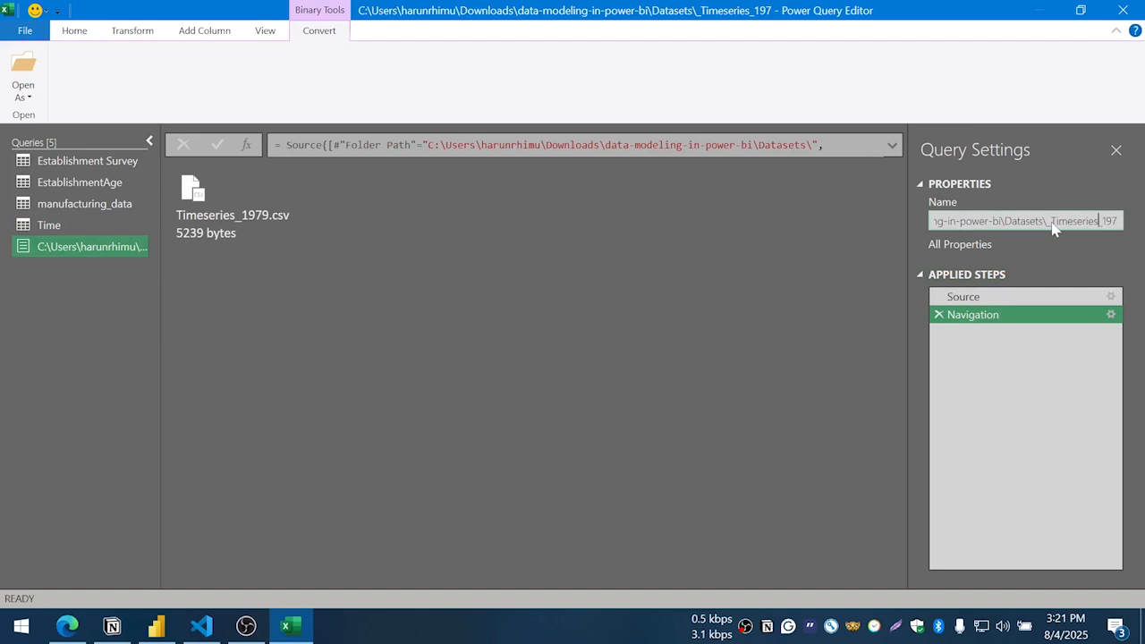
key("ctrl+a")
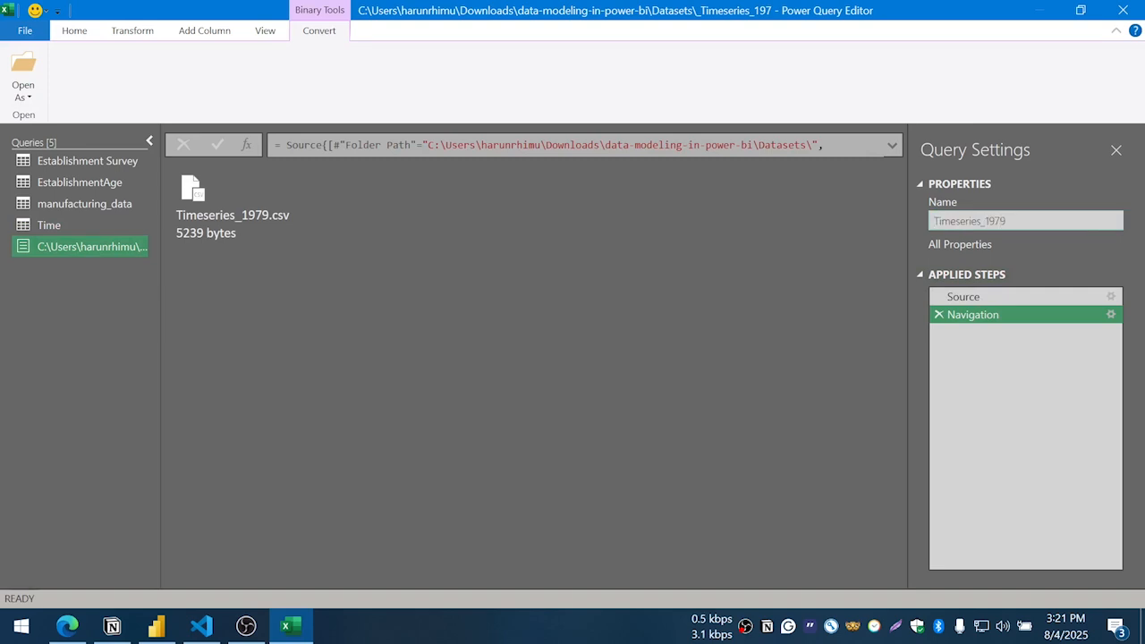
left_click(224, 223)
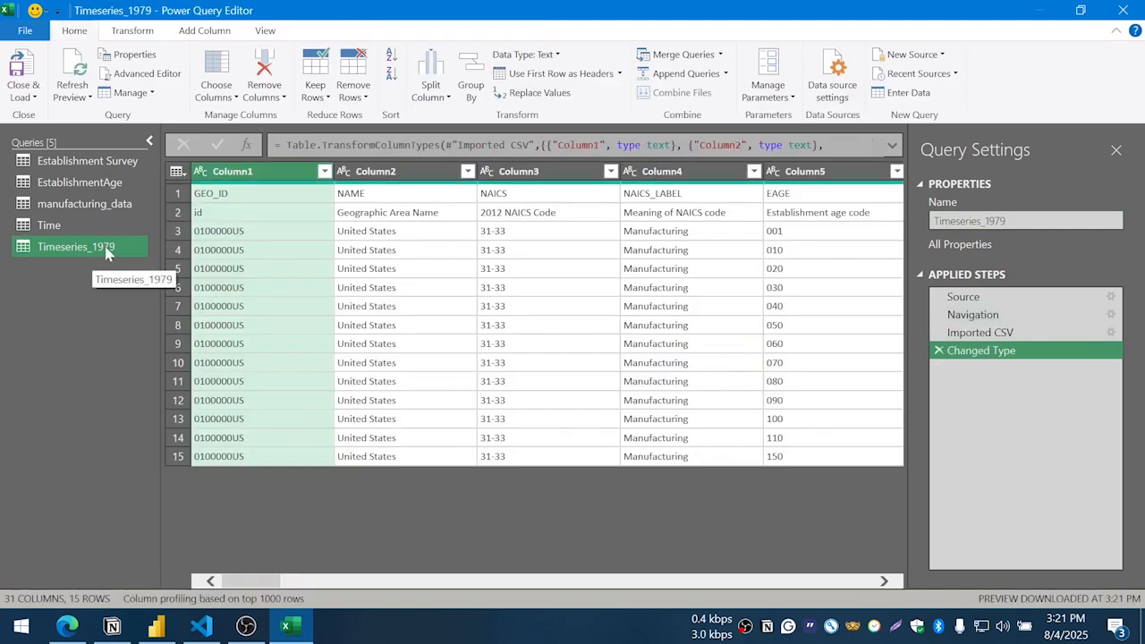
- Add Timeseries_1980.csv as a new query from the file list in the Timeseries_1979 query's Source step
left_click(964, 298)
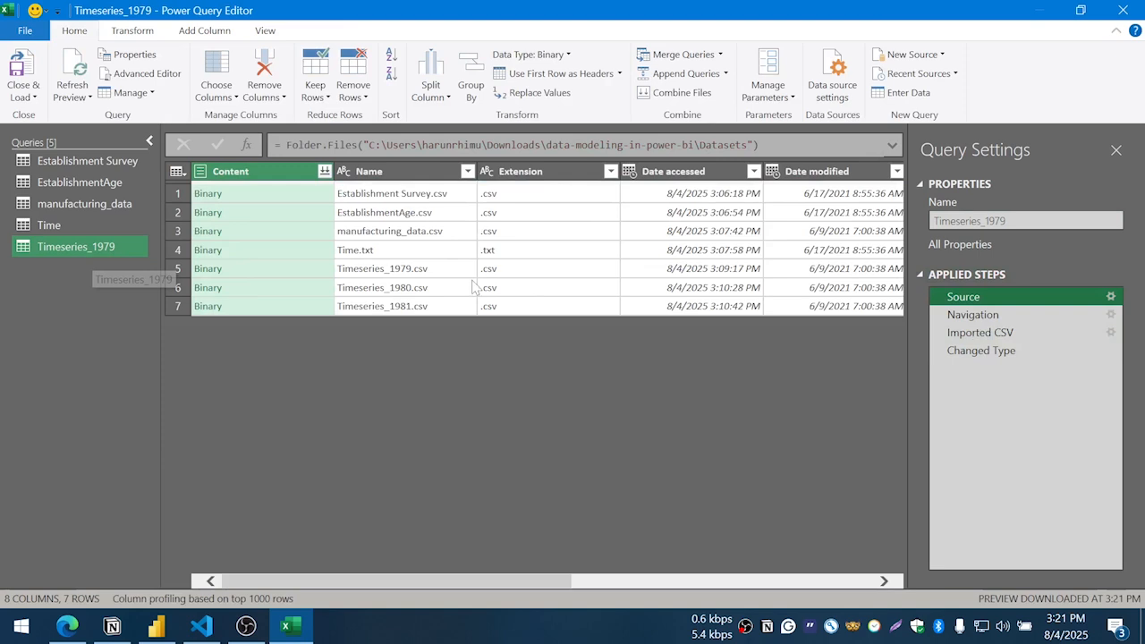
left_click(274, 288)
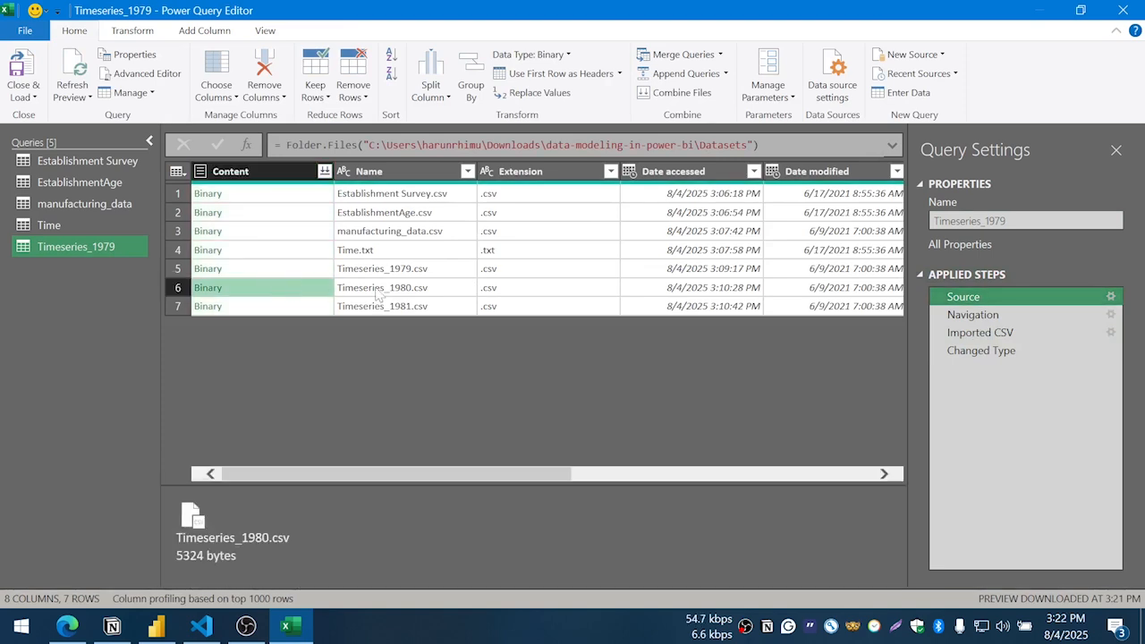
right_click(287, 292)
left_click(322, 332)
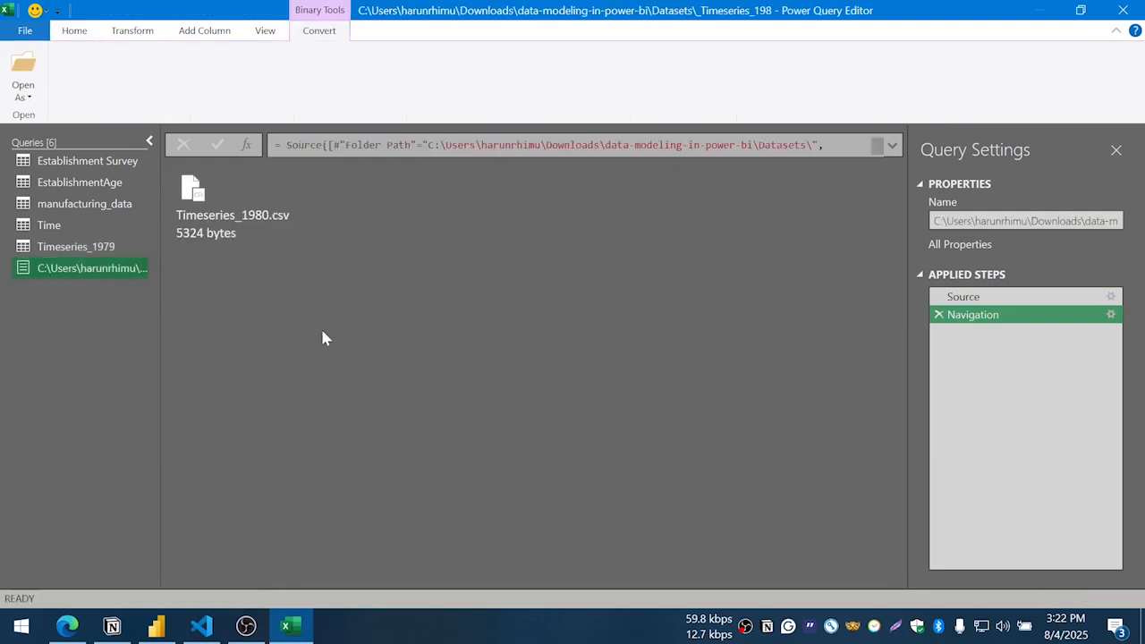
- Rename the new query as Timeseries_1980 and load the content of Timeseries_1980.csv as a table
left_click(1029, 221)
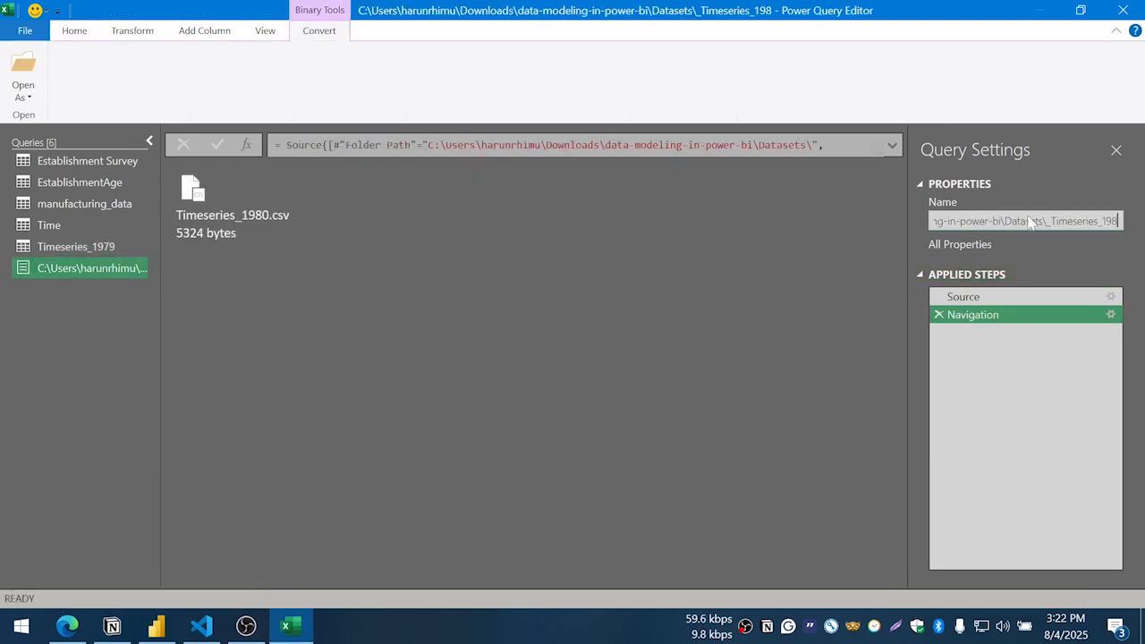
key("ctrl+a")
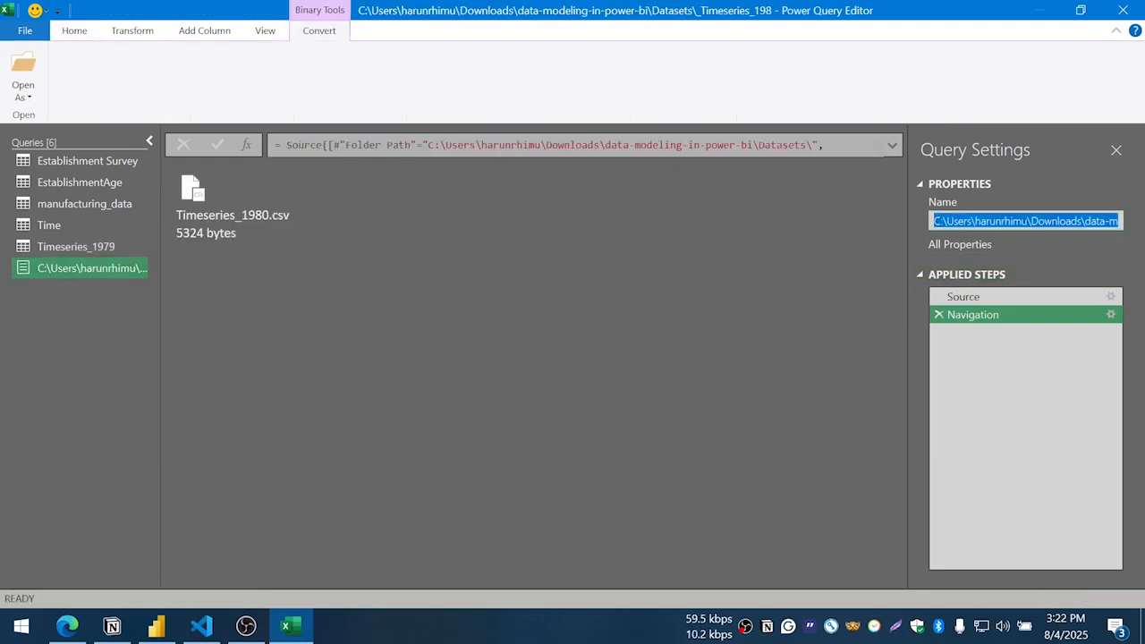
key("BackSpace")
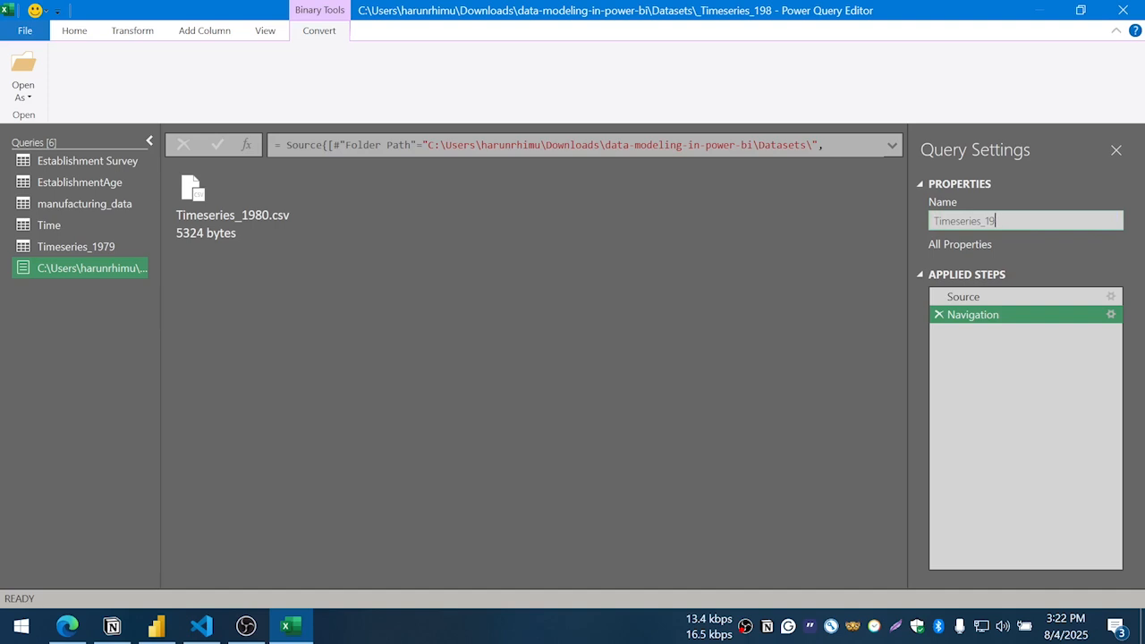
type("0")
type("8")
key("Return")
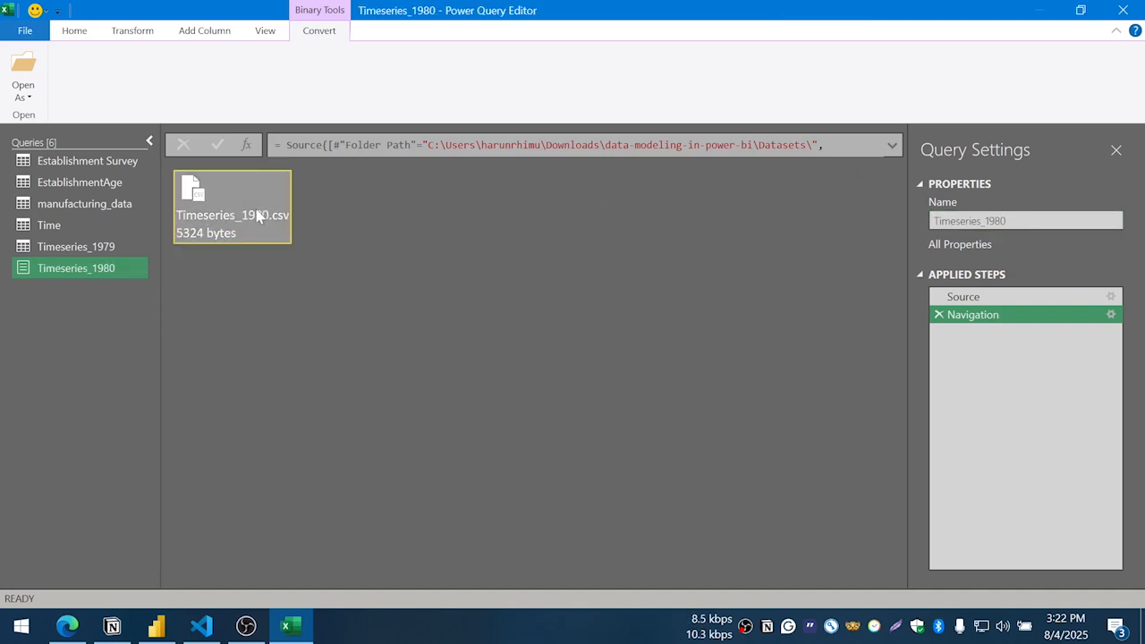
left_click(257, 215)
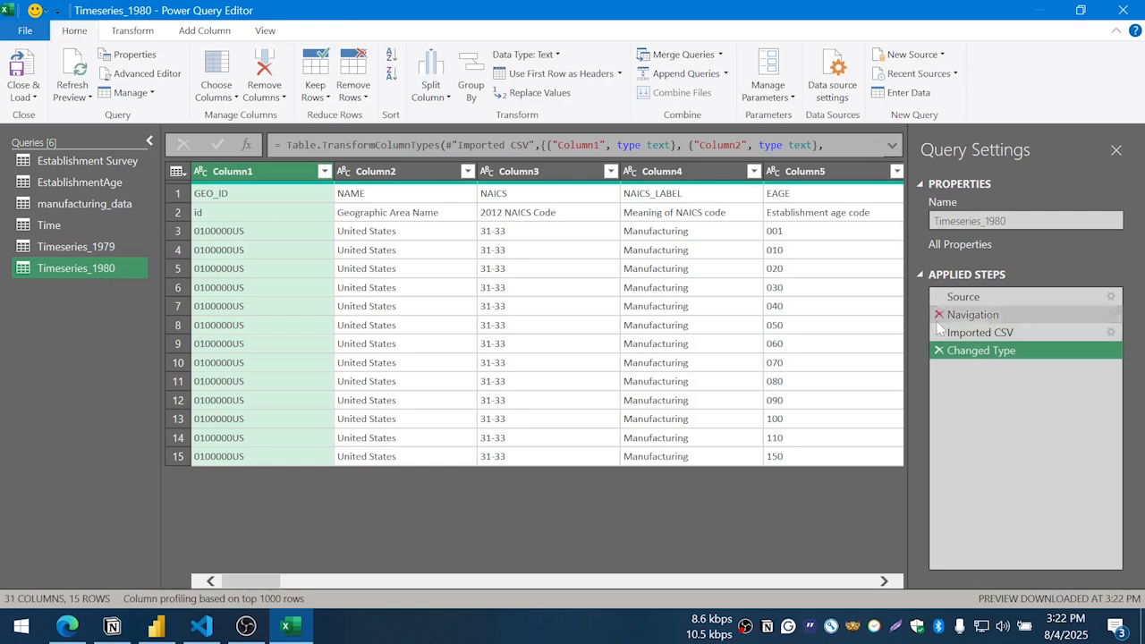
- Add Timeseries_1981.csv as a new query from the file list in the Timeseries_1980 query's Source step
left_click(964, 297)
left_click(244, 310)
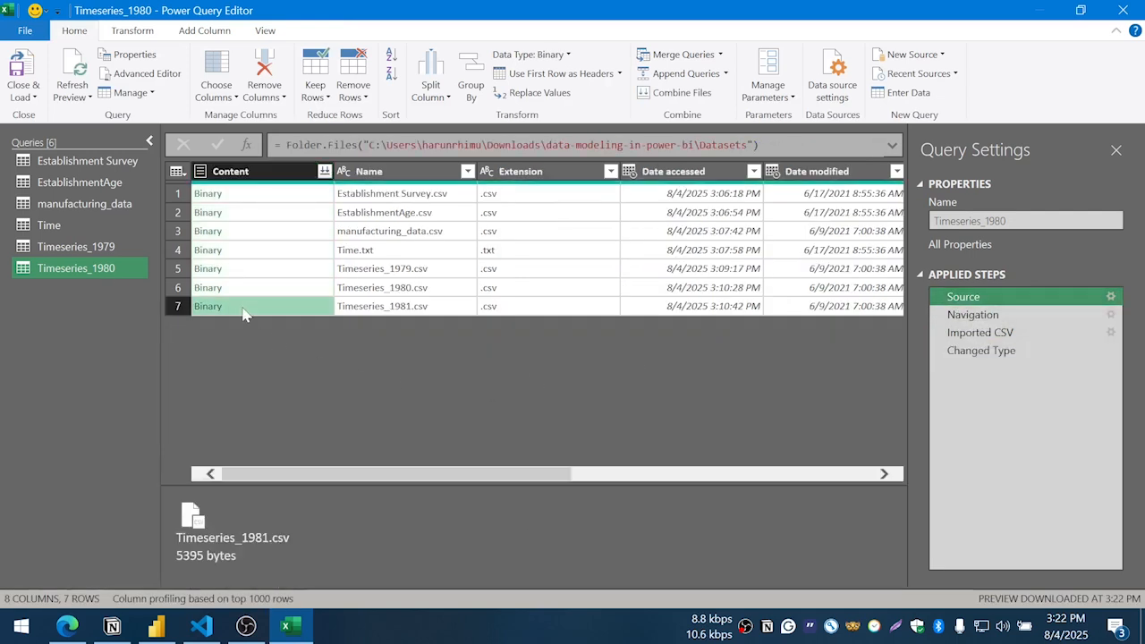
right_click(244, 312)
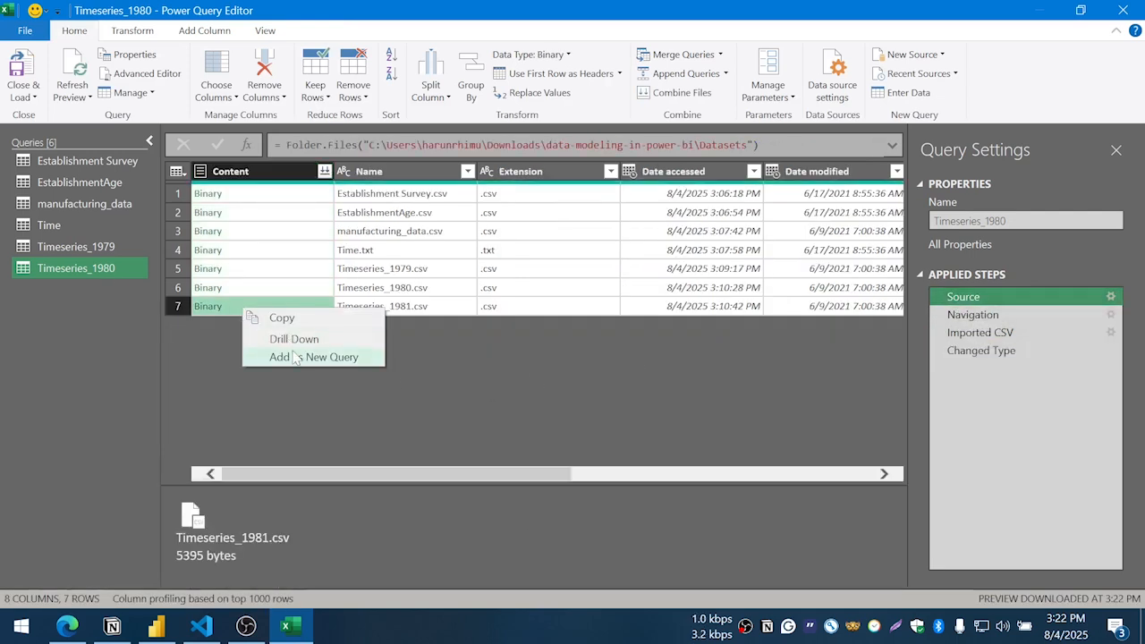
left_click(295, 357)
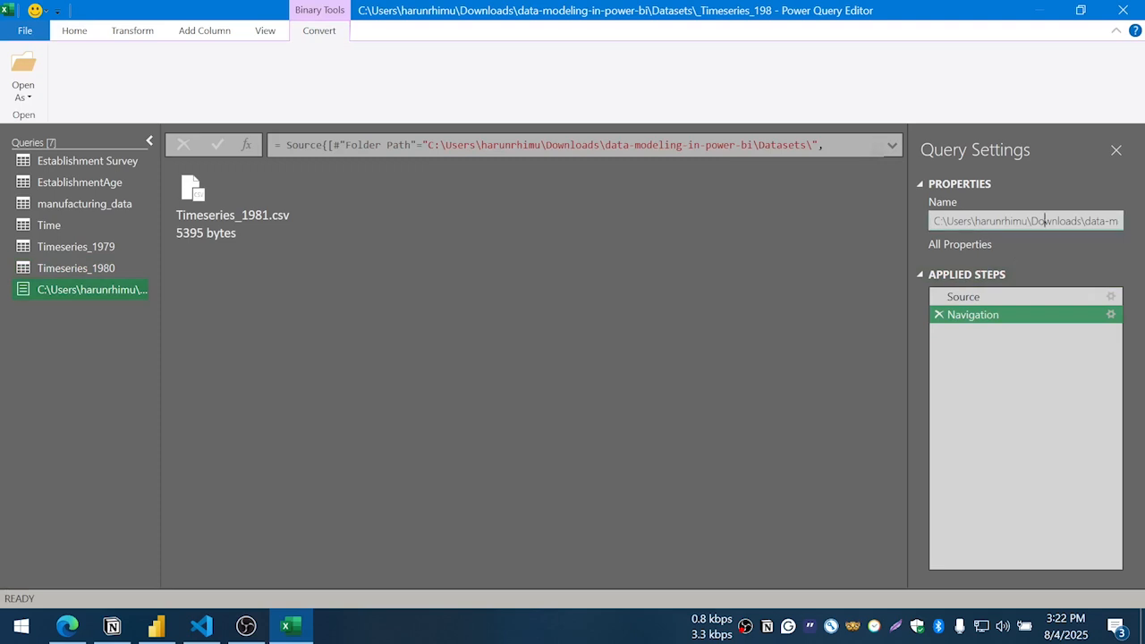
- Rename the new query as Timeseries_1981 and load the content of Timeseries_1981.csv as a table
left_click(1049, 223)
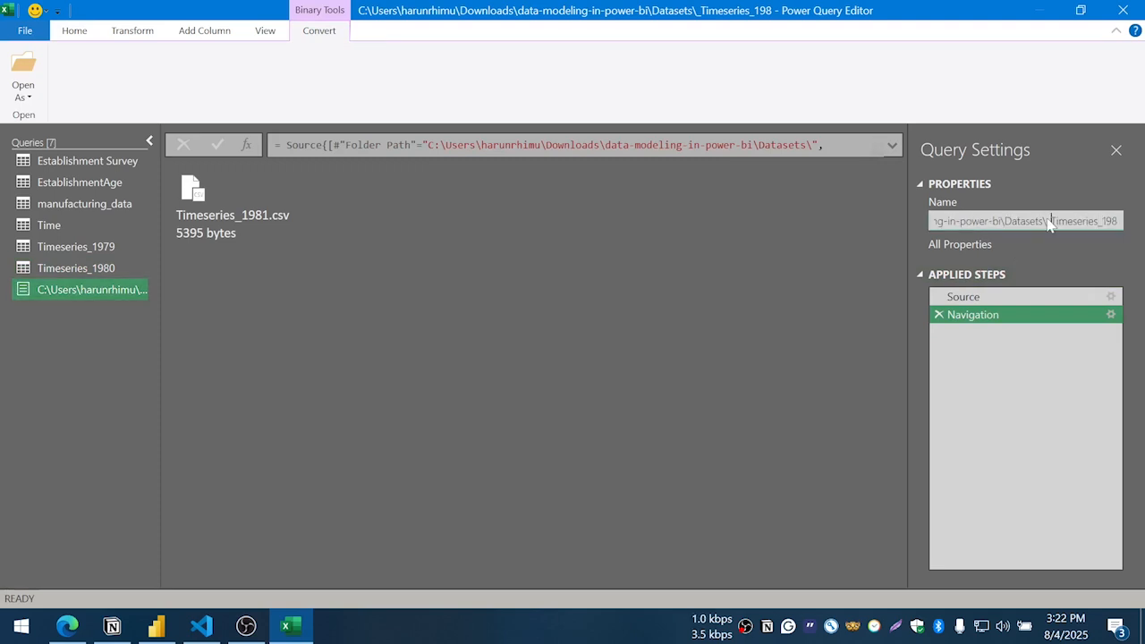
key("ctrl+a")
type("Timeseries_198")
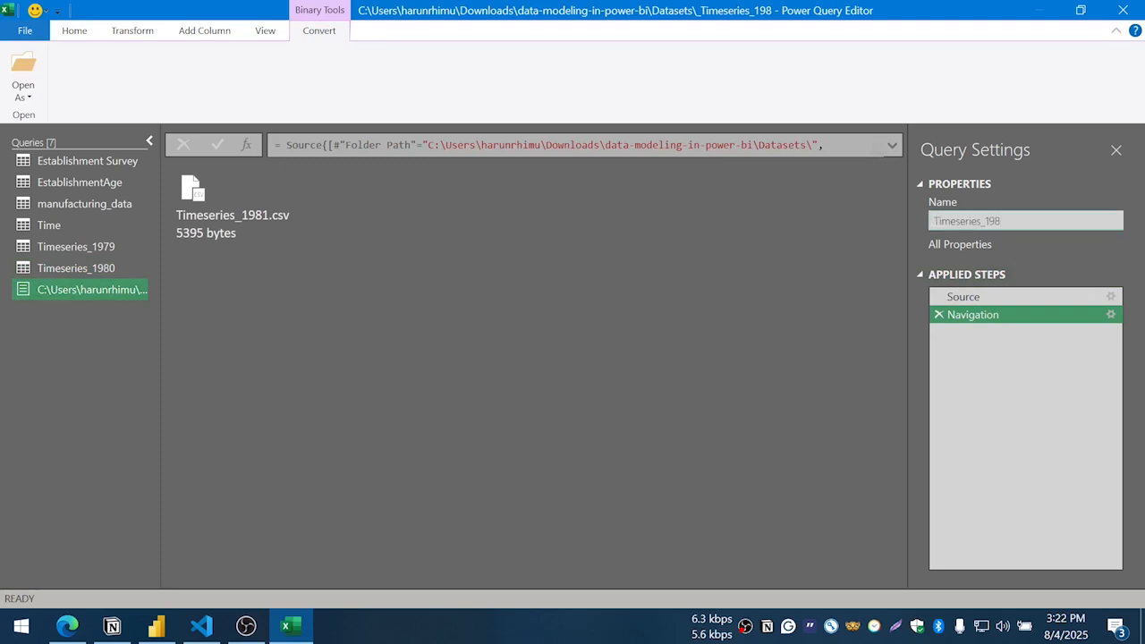
type("1")
key("Return")
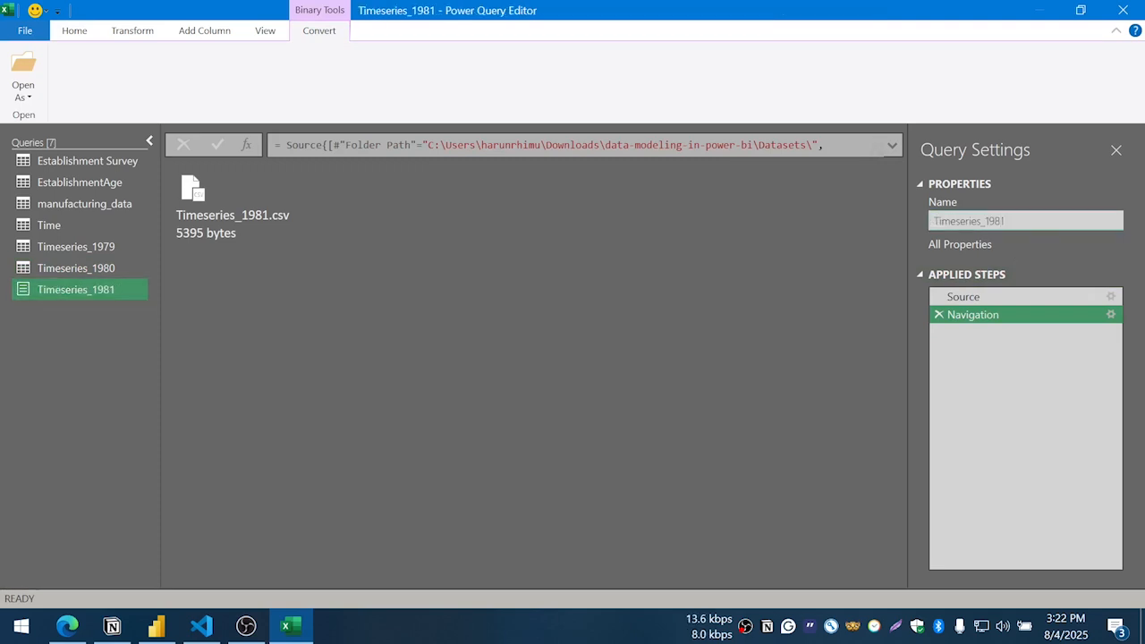
left_click(237, 201)
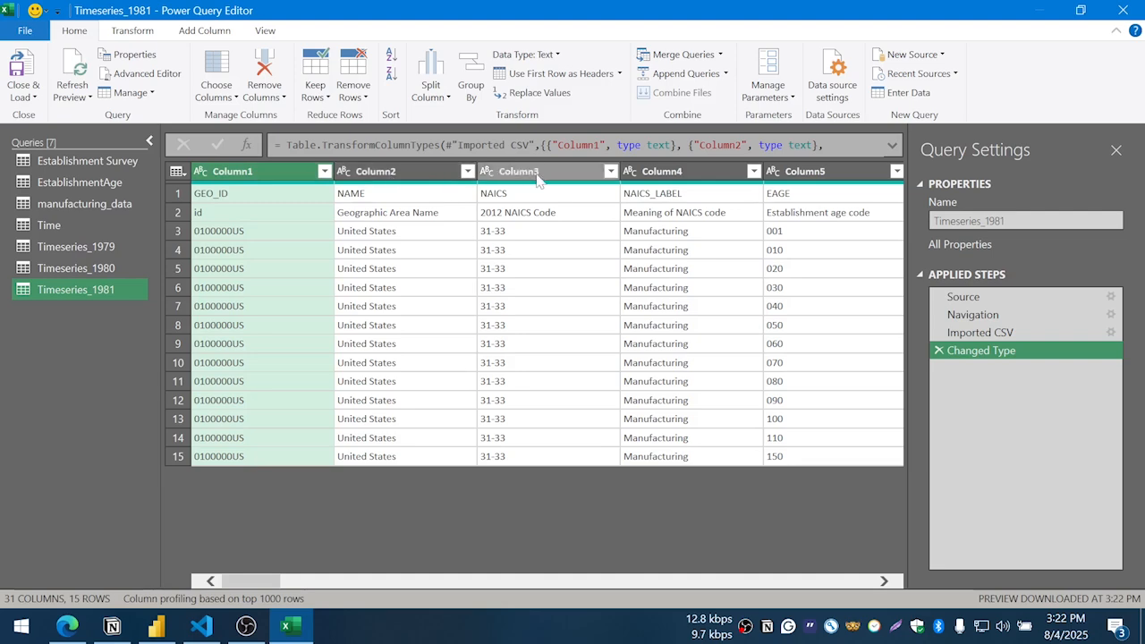
- Examine the Timeseries_1981 table's columns through Column31 and the descriptive labels in its second row
left_click(425, 584)
left_click_drag(309, 584, 840, 586)
left_click(748, 177)
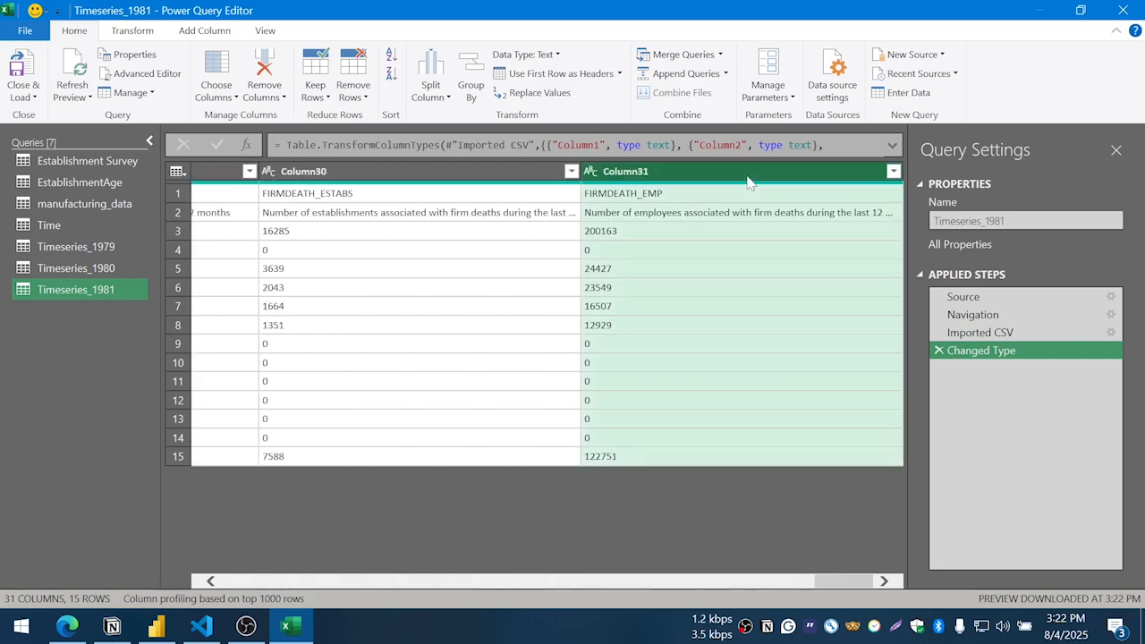
left_click_drag(853, 582, 204, 595)
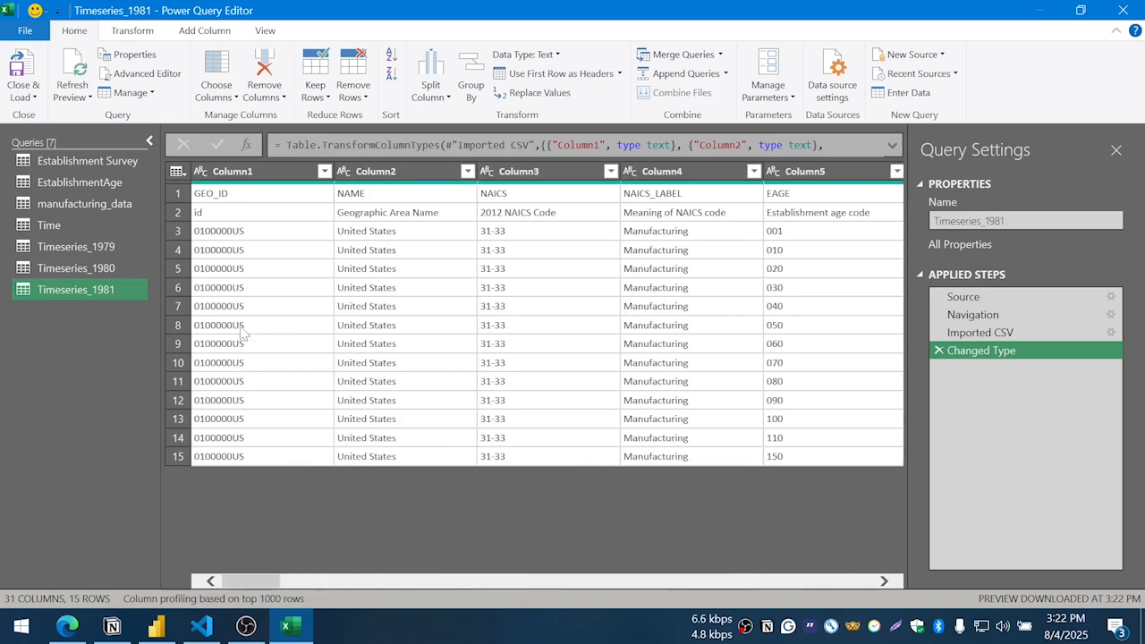
left_click(189, 218)
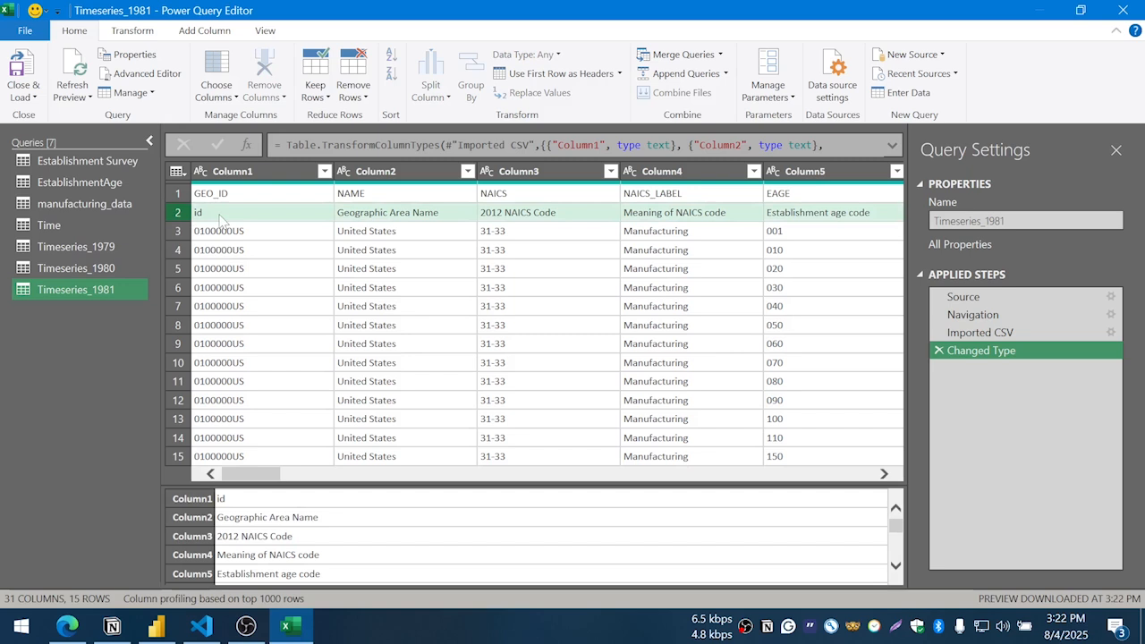
left_click(222, 216)
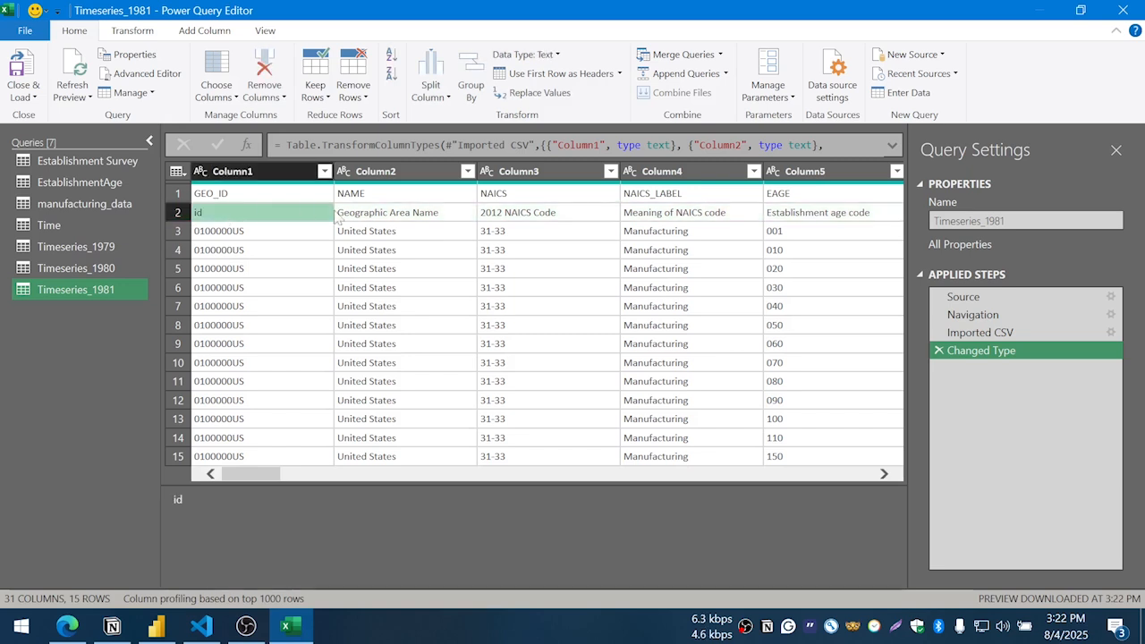
left_click(376, 218)
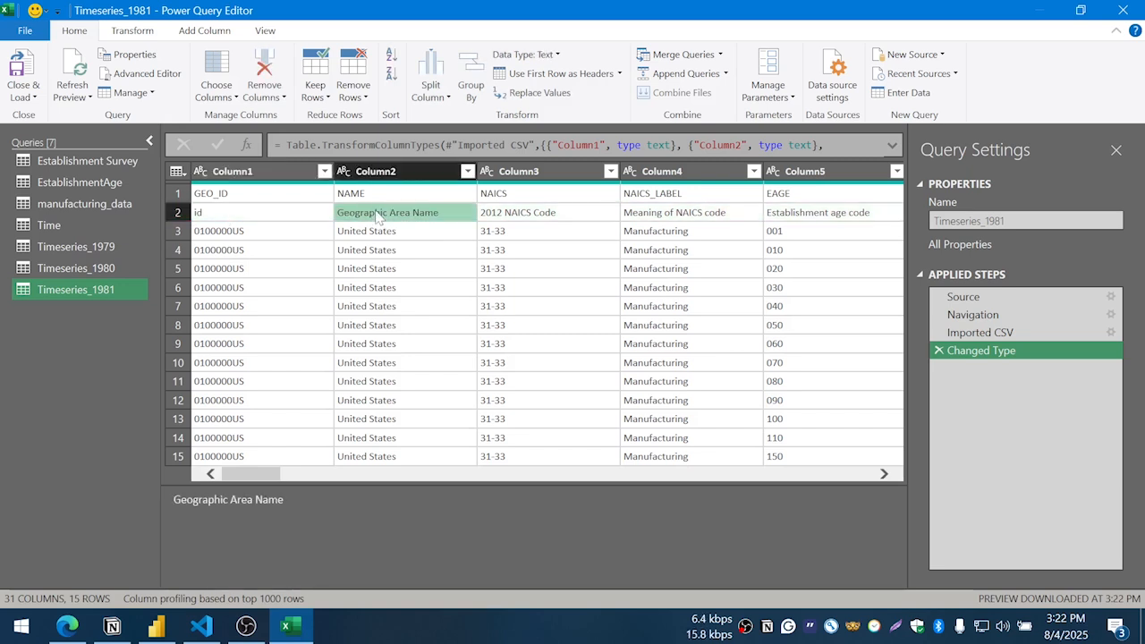
left_click(553, 220)
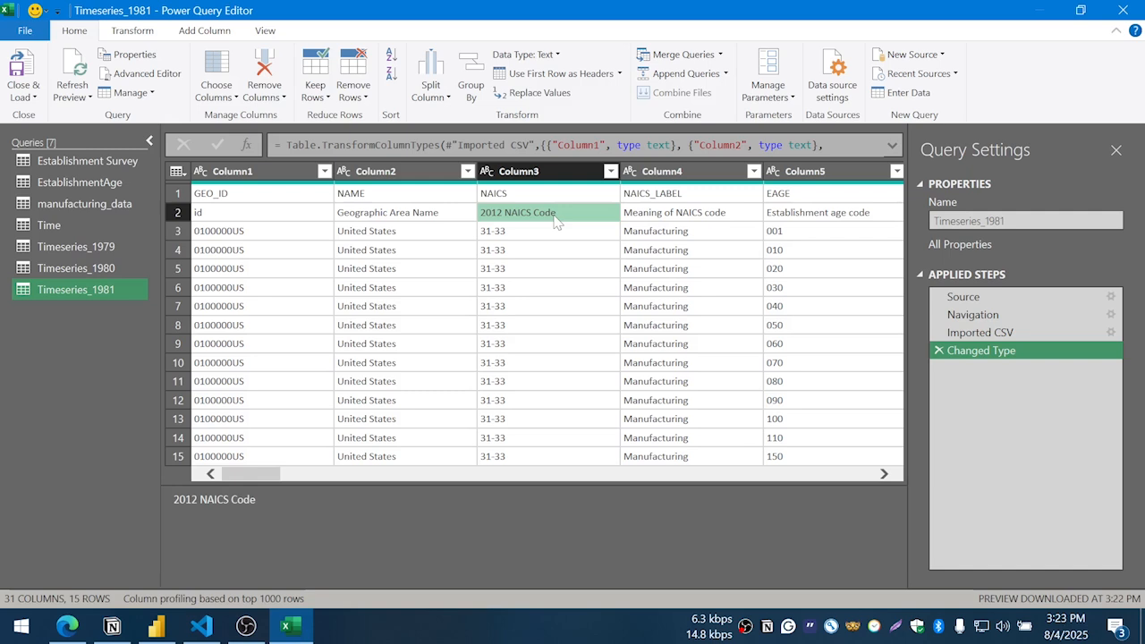
- Remove the top 1 row, which holds the column codes, from the Timeseries_1981 query
left_click(182, 194)
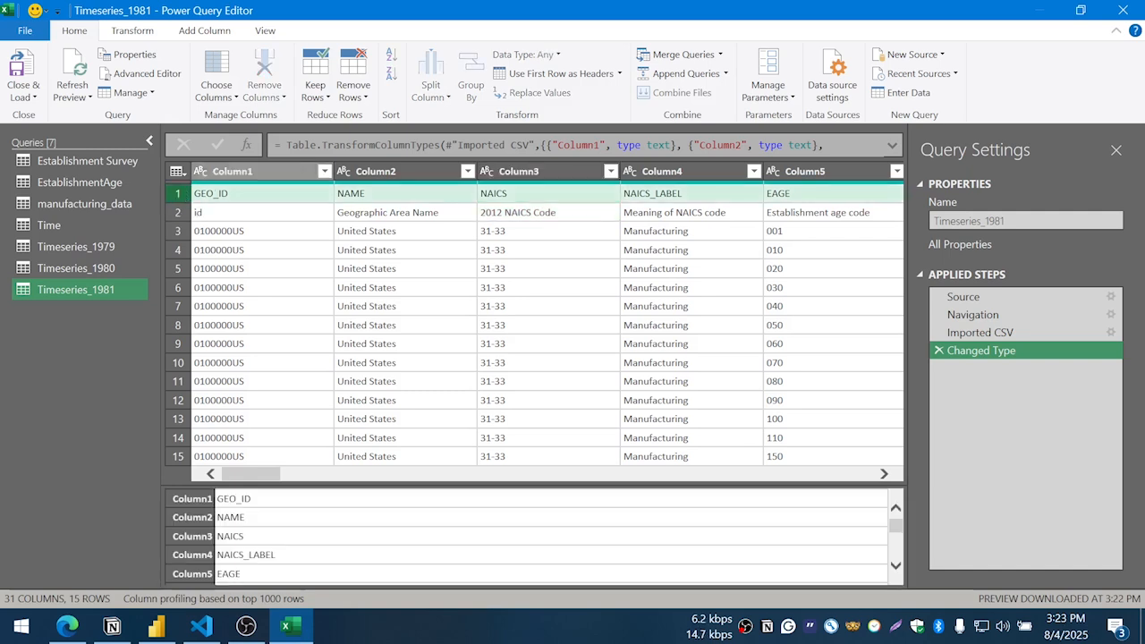
left_click(180, 196)
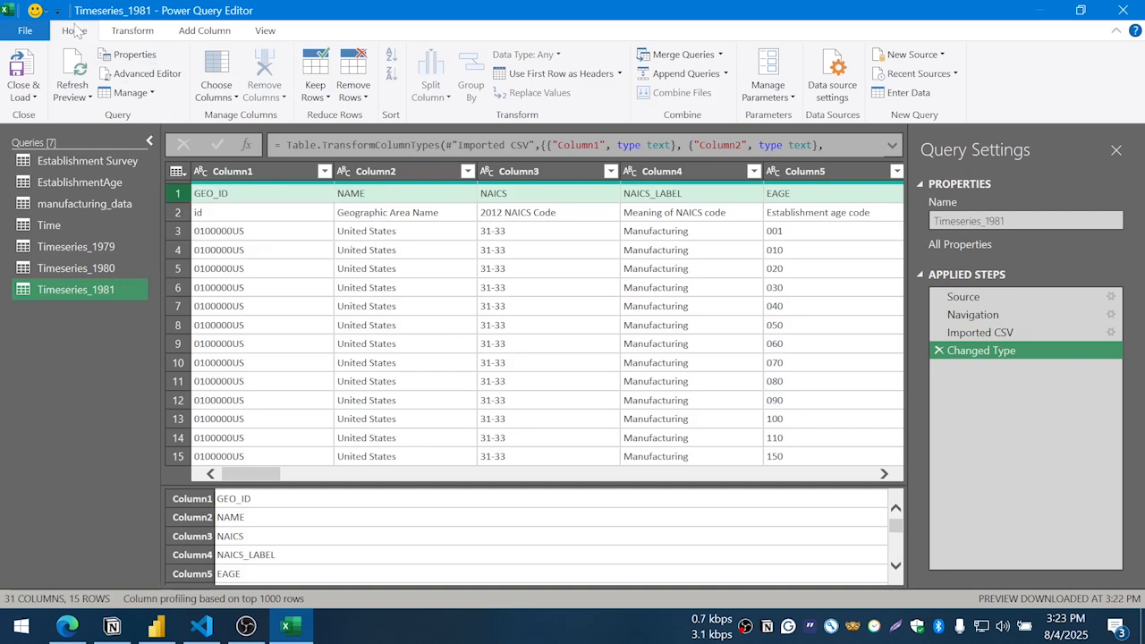
left_click(366, 98)
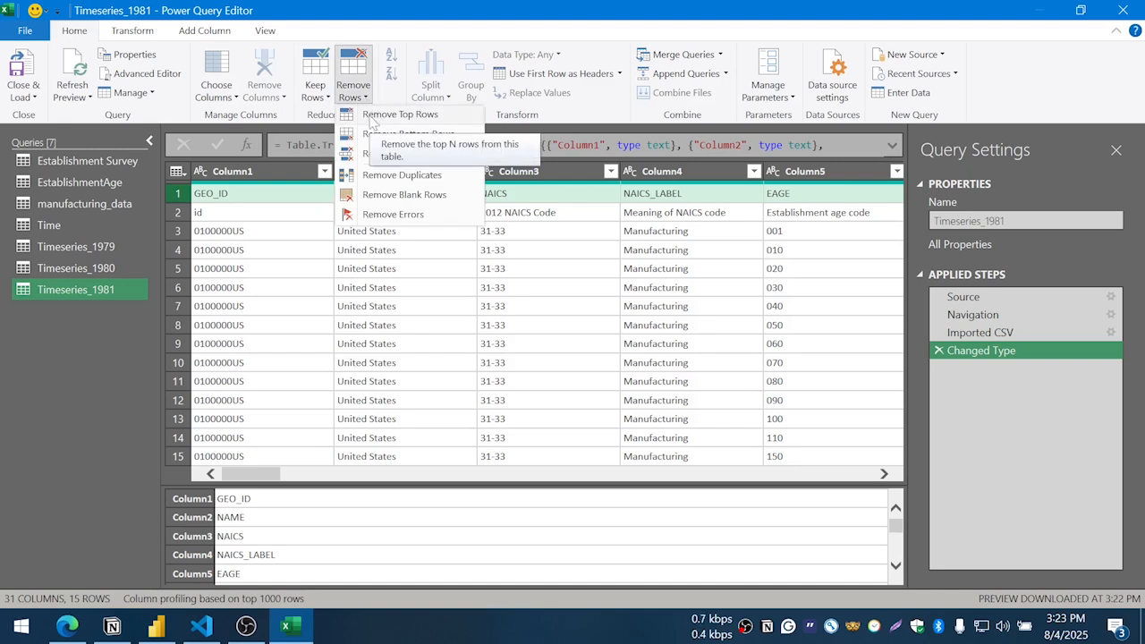
left_click(371, 116)
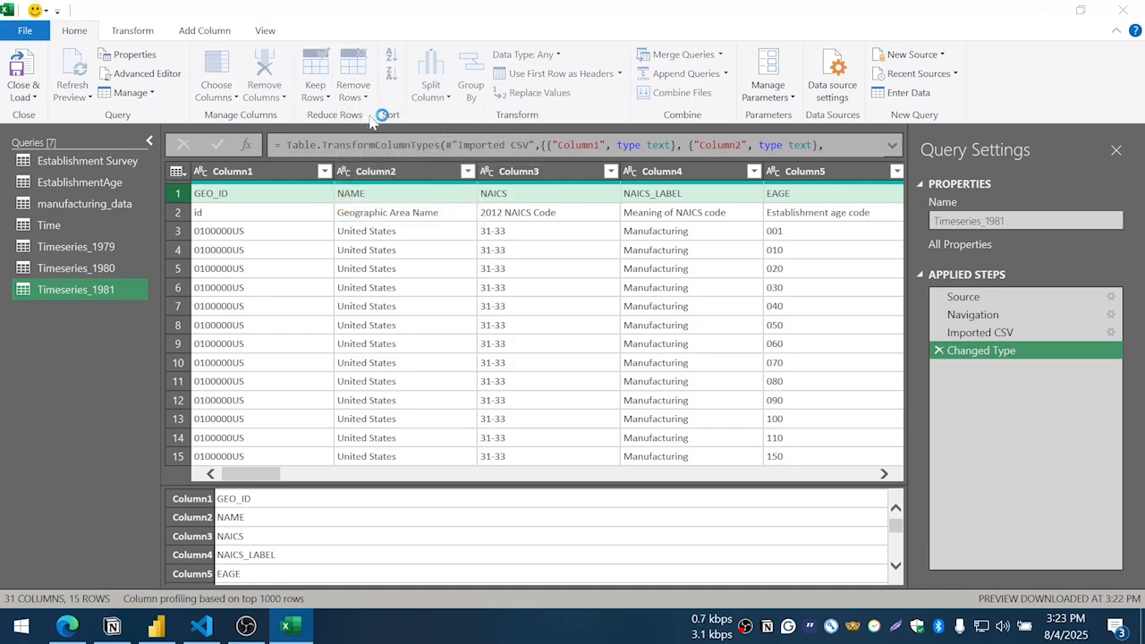
type("1")
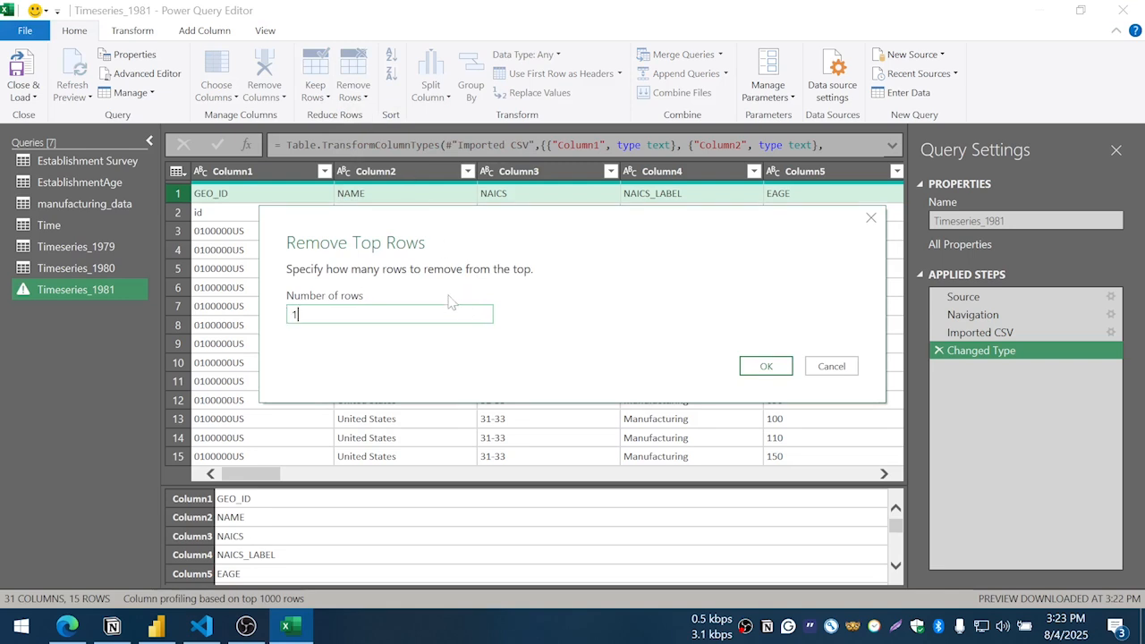
left_click_drag(385, 219, 387, 240)
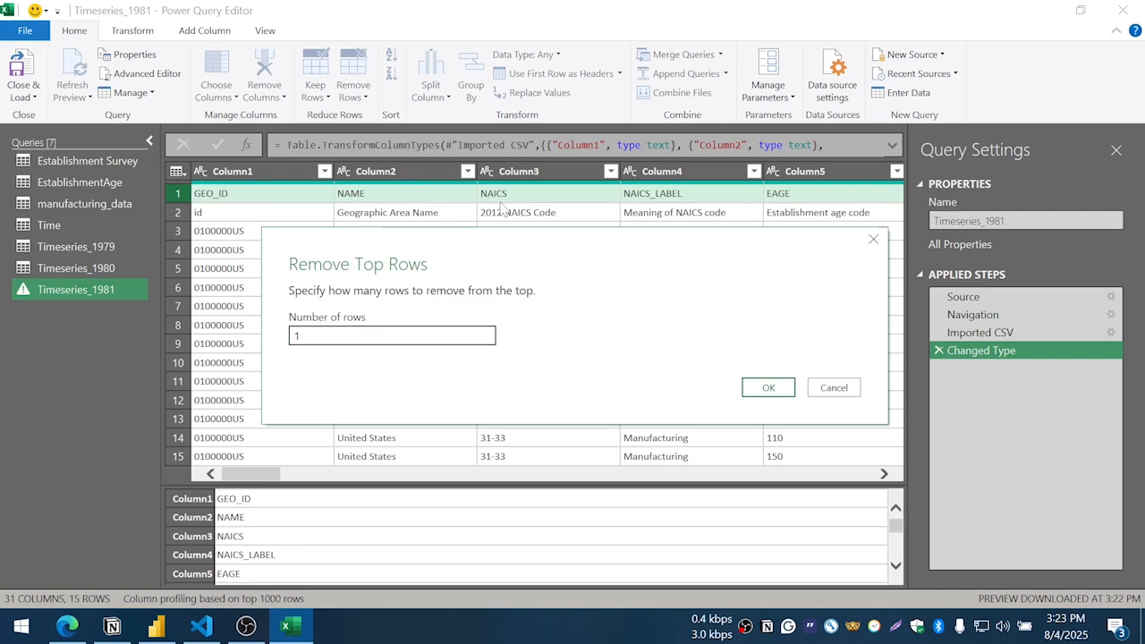
left_click(767, 387)
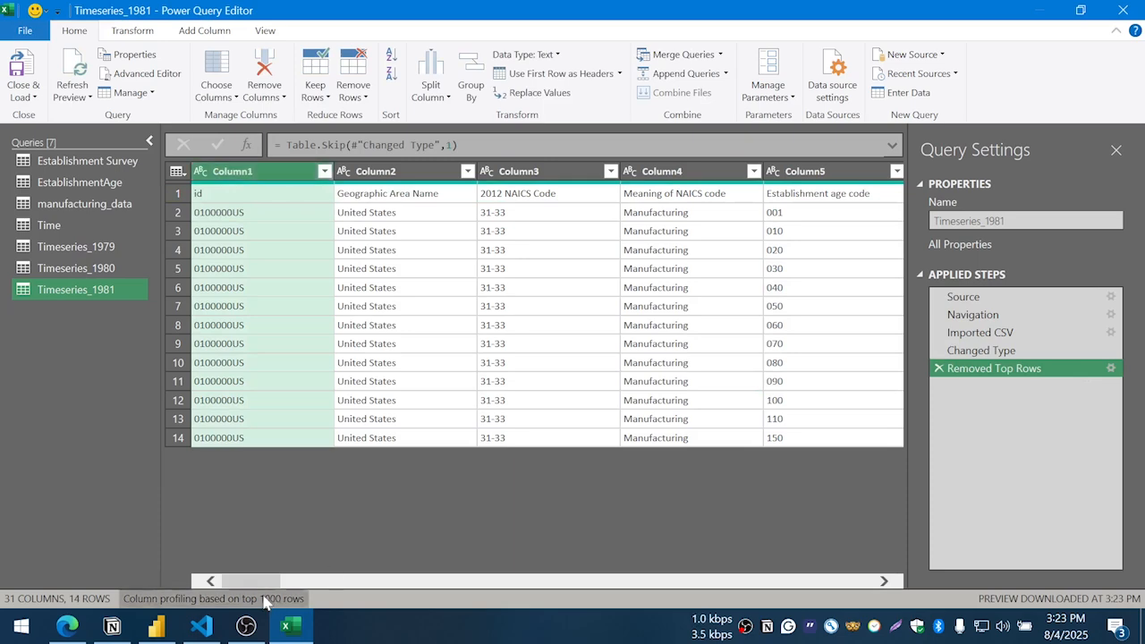
- Promote the first row of the Timeseries_1981 table to column headers
left_click_drag(269, 582, 224, 579)
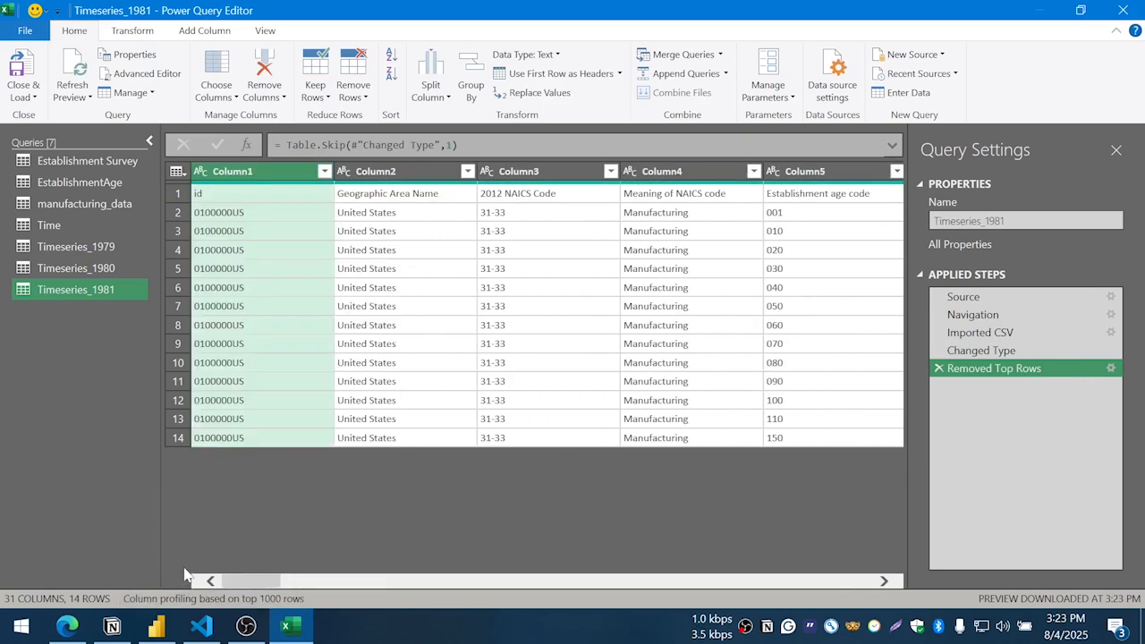
left_click(233, 195)
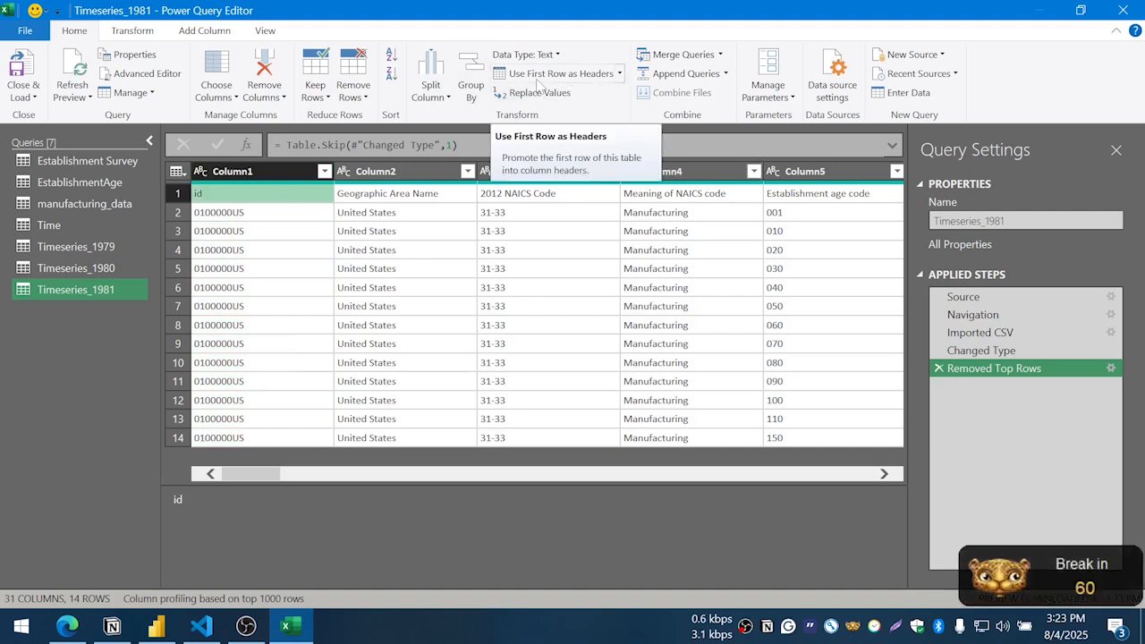
left_click(618, 73)
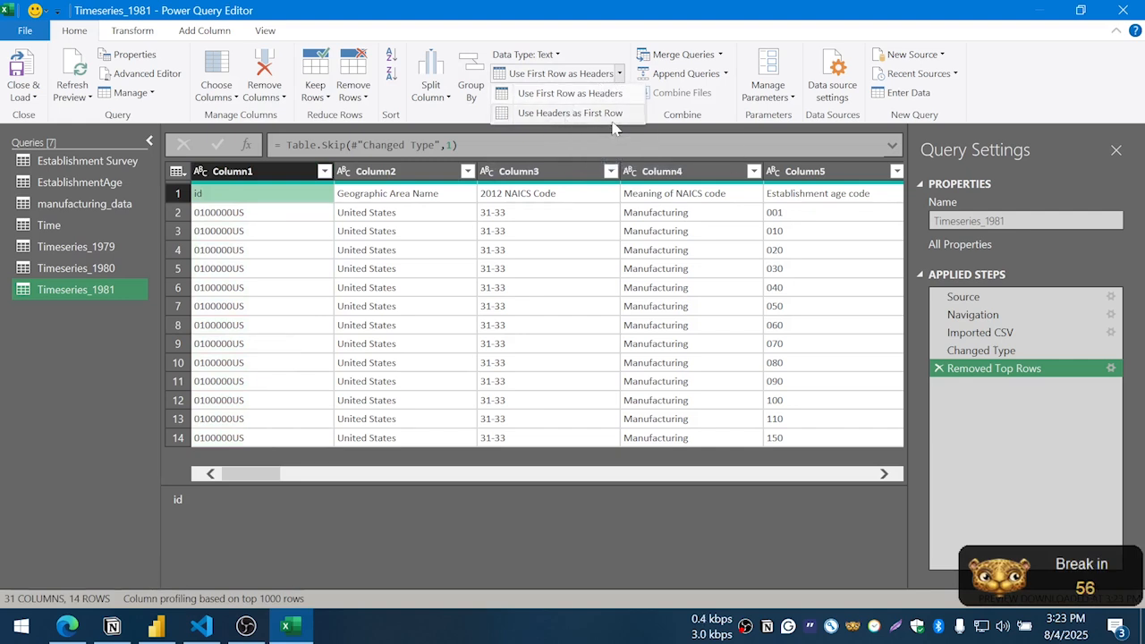
left_click(559, 95)
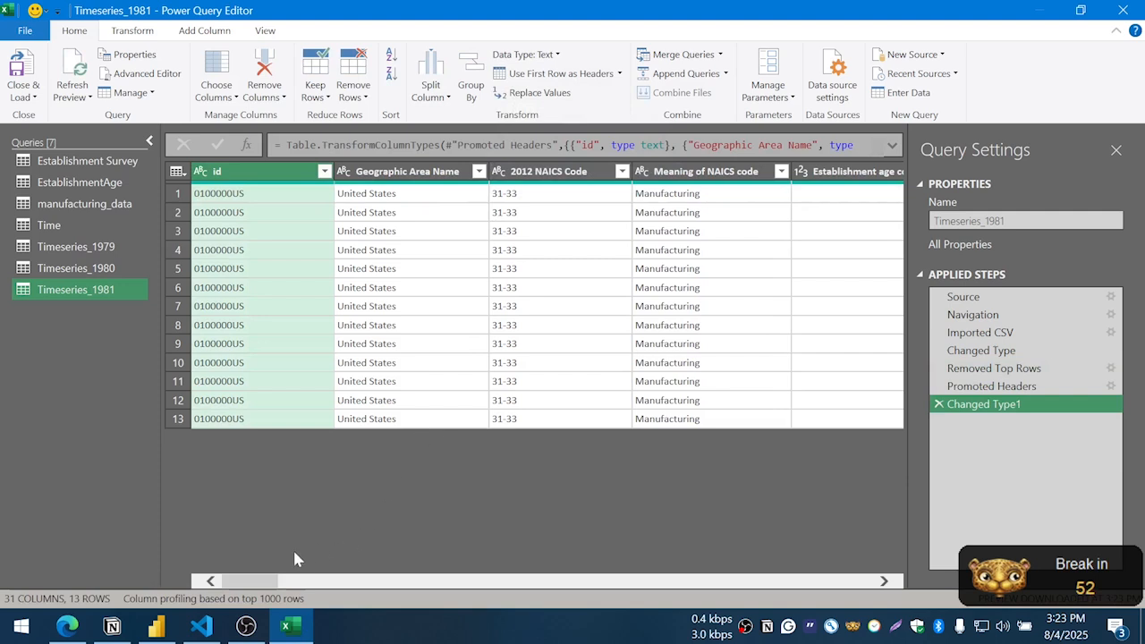
mouse_move(242, 586)
left_mouse_down()
mouse_move(397, 577)
mouse_move(242, 582)
left_mouse_up()
- Remove the top 1 row from the Timeseries_1980 query and use its first remaining row as headers
left_click(102, 277)
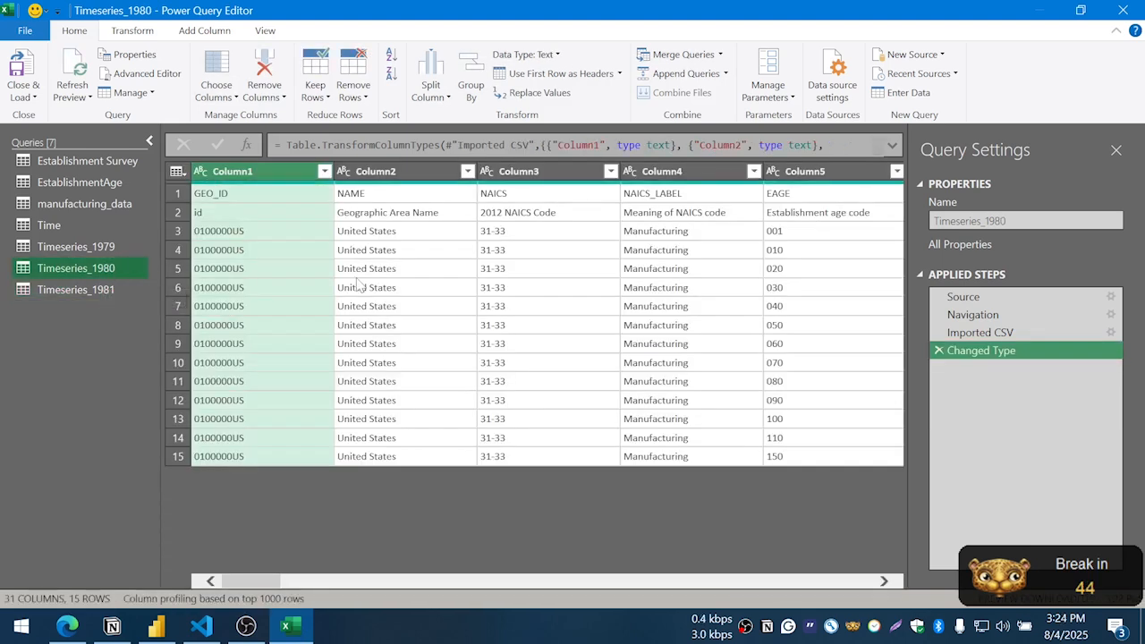
left_click(184, 193)
left_click(366, 103)
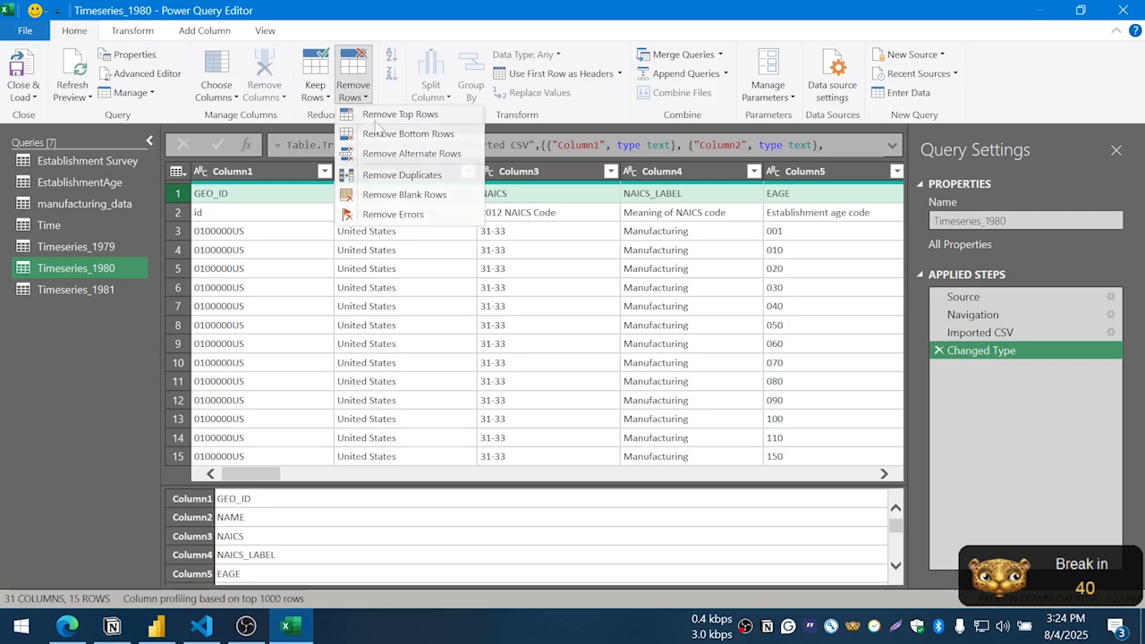
left_click(368, 120)
type("1")
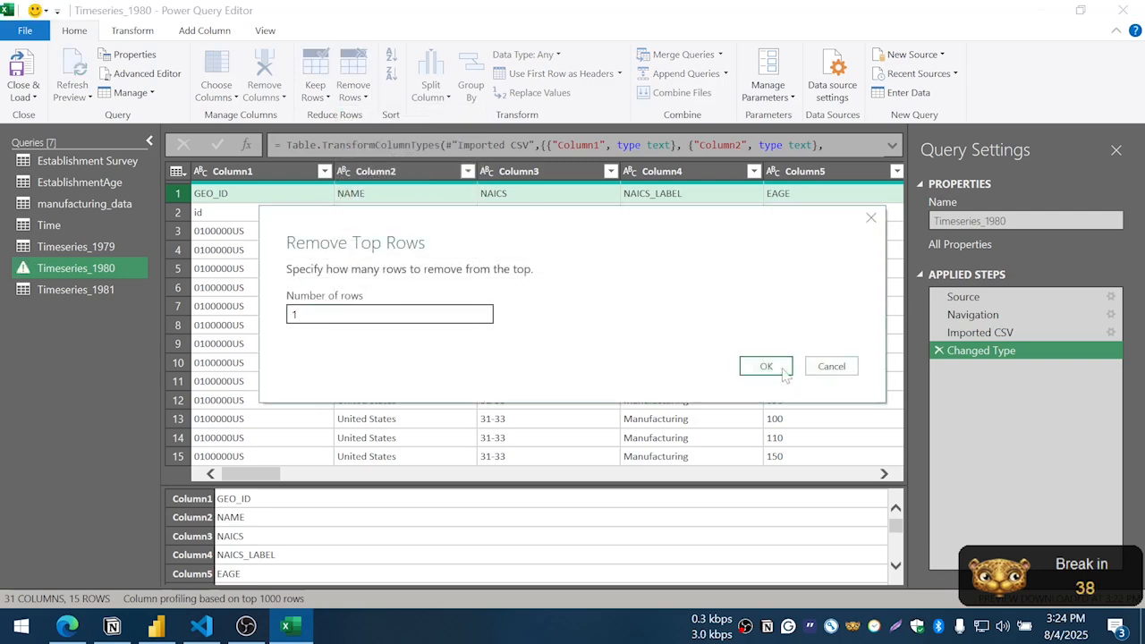
left_click(777, 368)
left_click(559, 74)
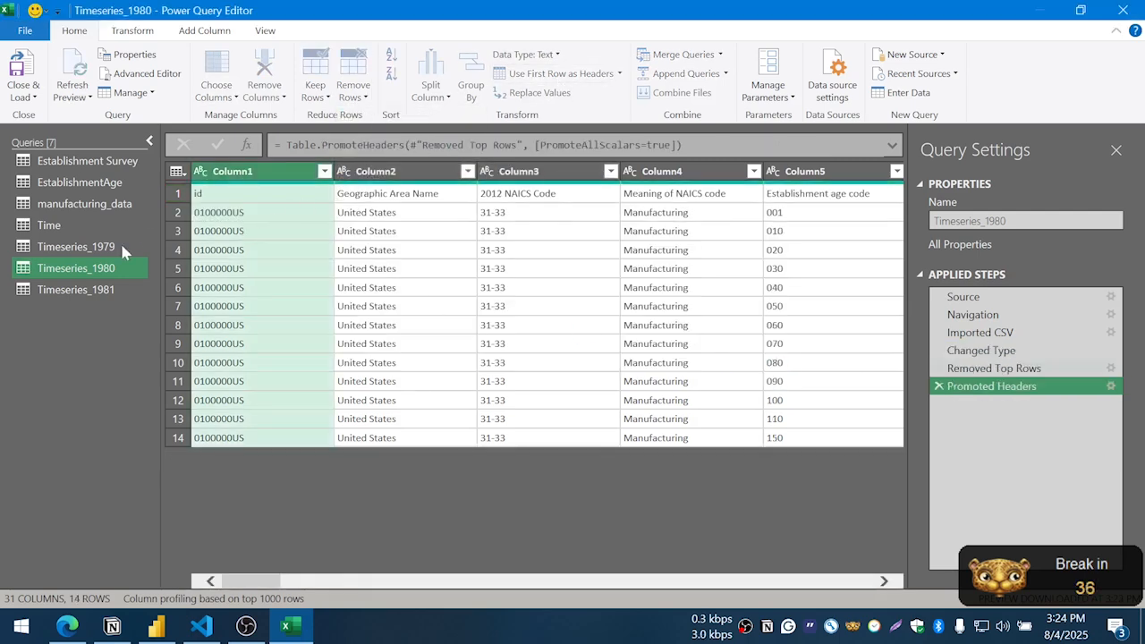
- Remove the top 1 row from the Timeseries_1979 query and use its first remaining row as headers
left_click(99, 253)
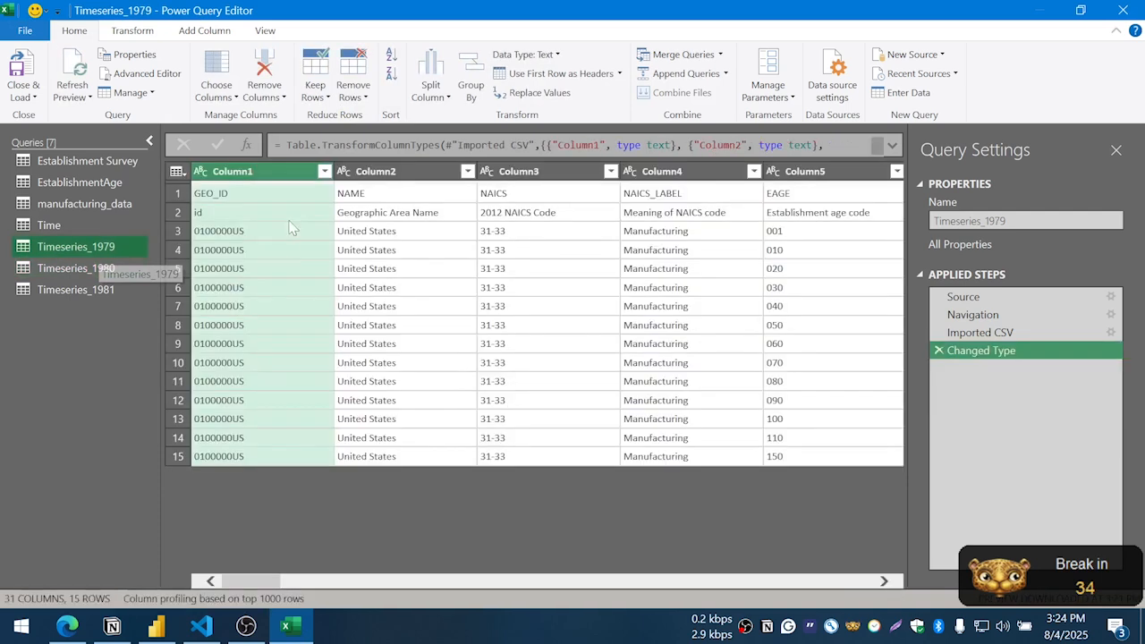
left_click(363, 100)
left_click(400, 114)
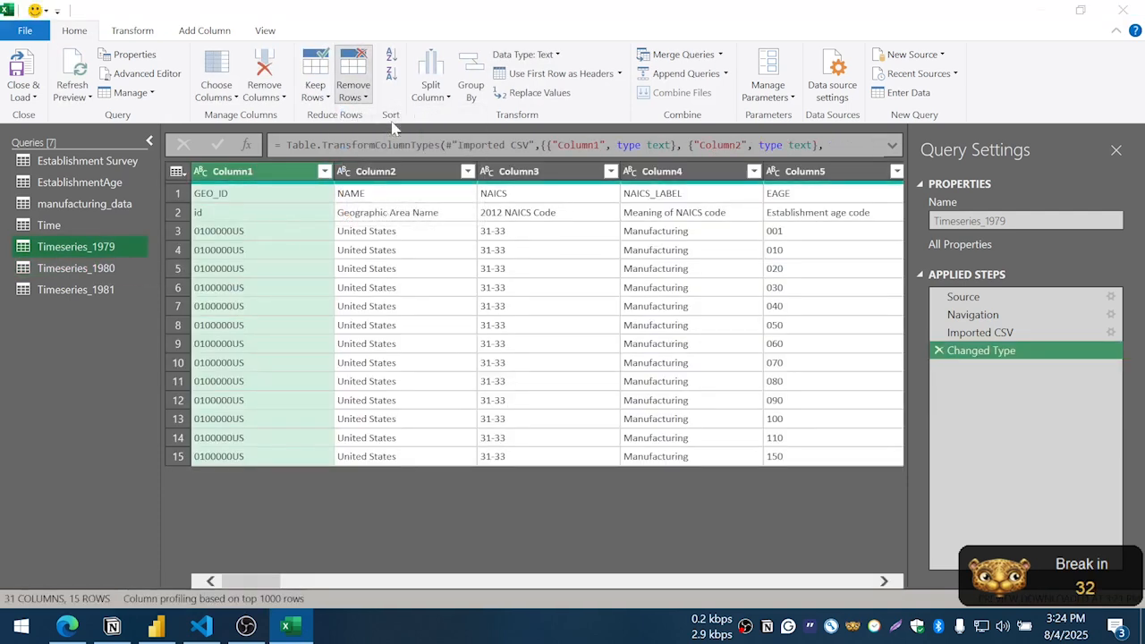
type("1")
left_click(766, 364)
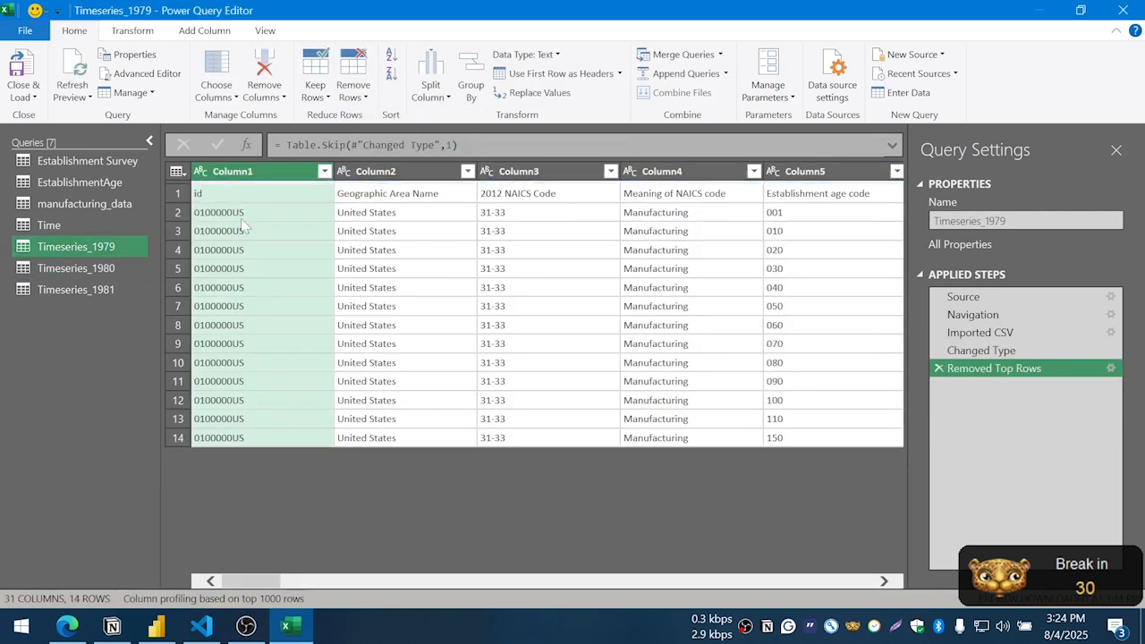
left_click(575, 81)
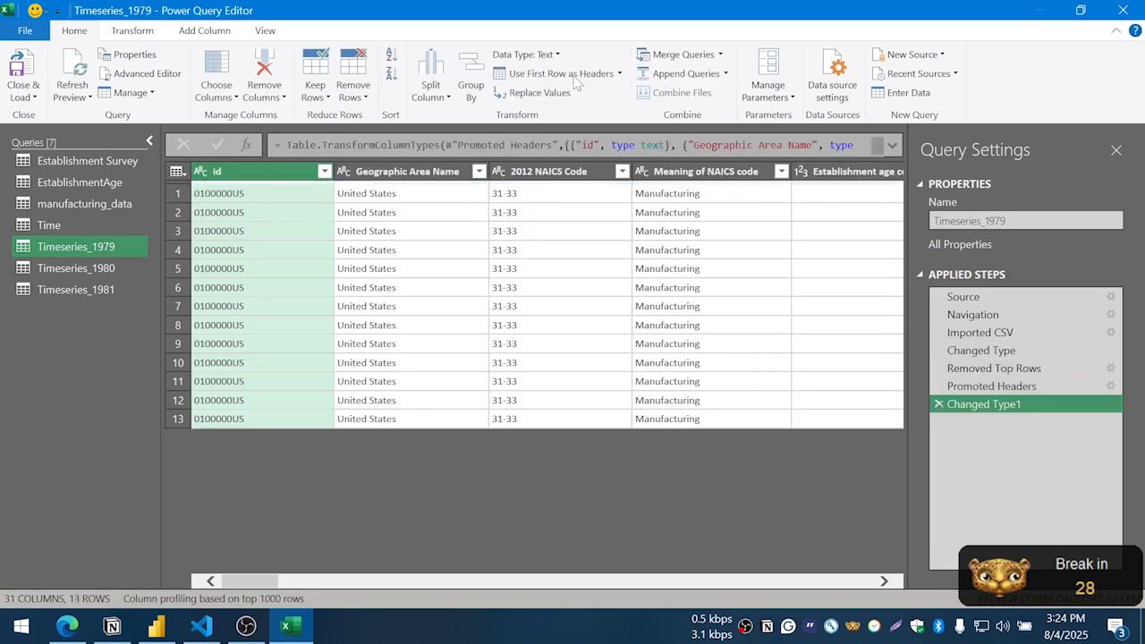
- Remove the top 1 row from the manufacturing_data query and use its first remaining row as headers
left_click(112, 230)
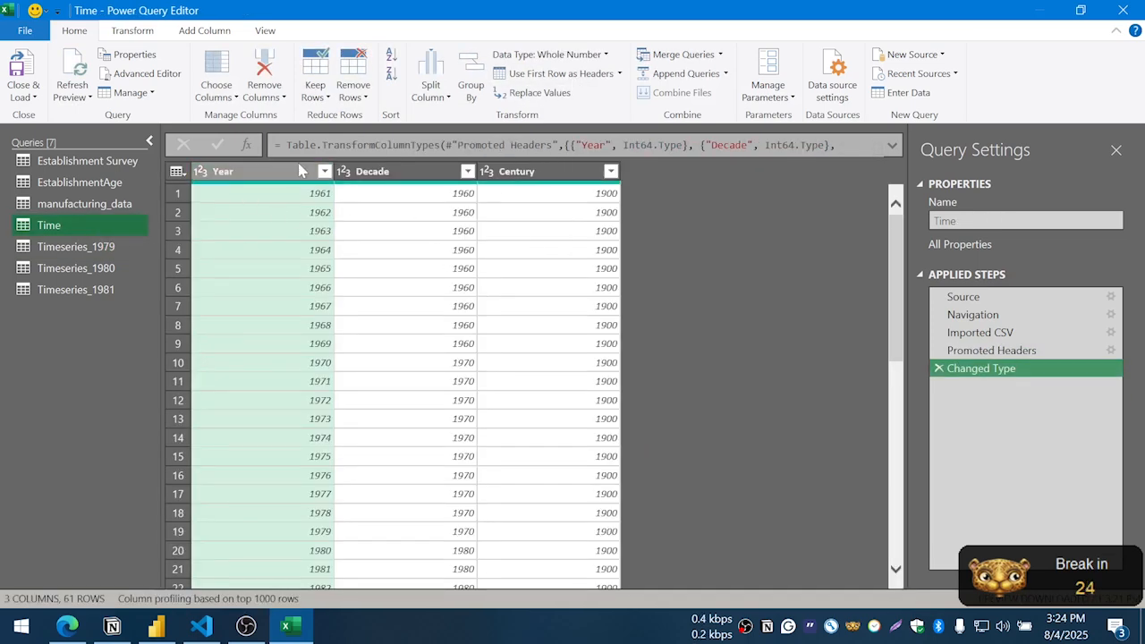
left_click(94, 204)
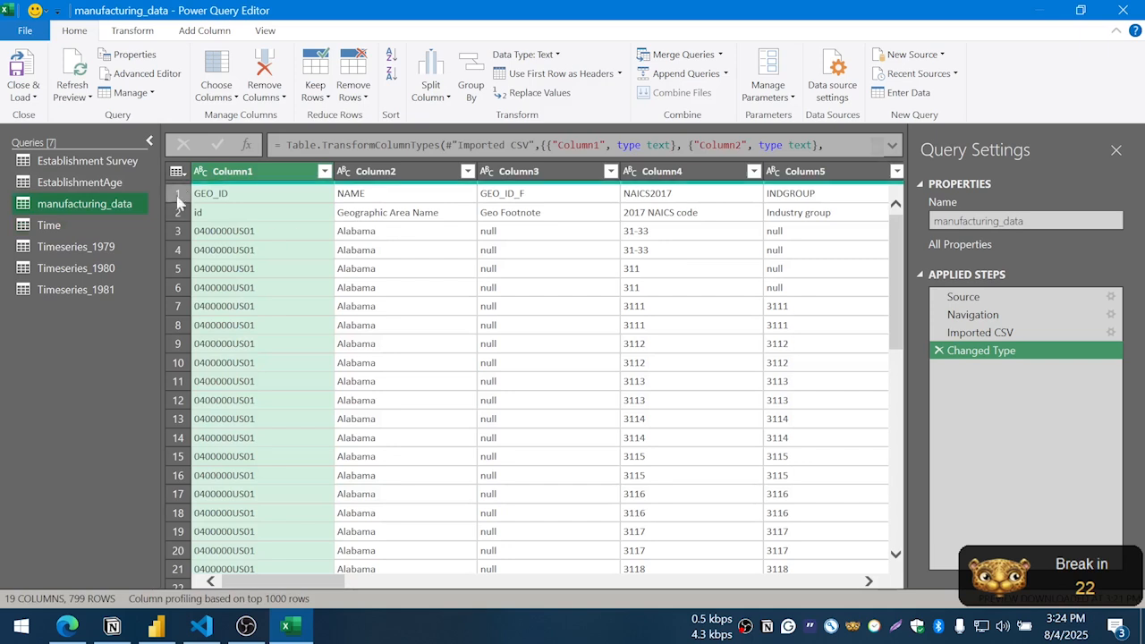
left_click(353, 93)
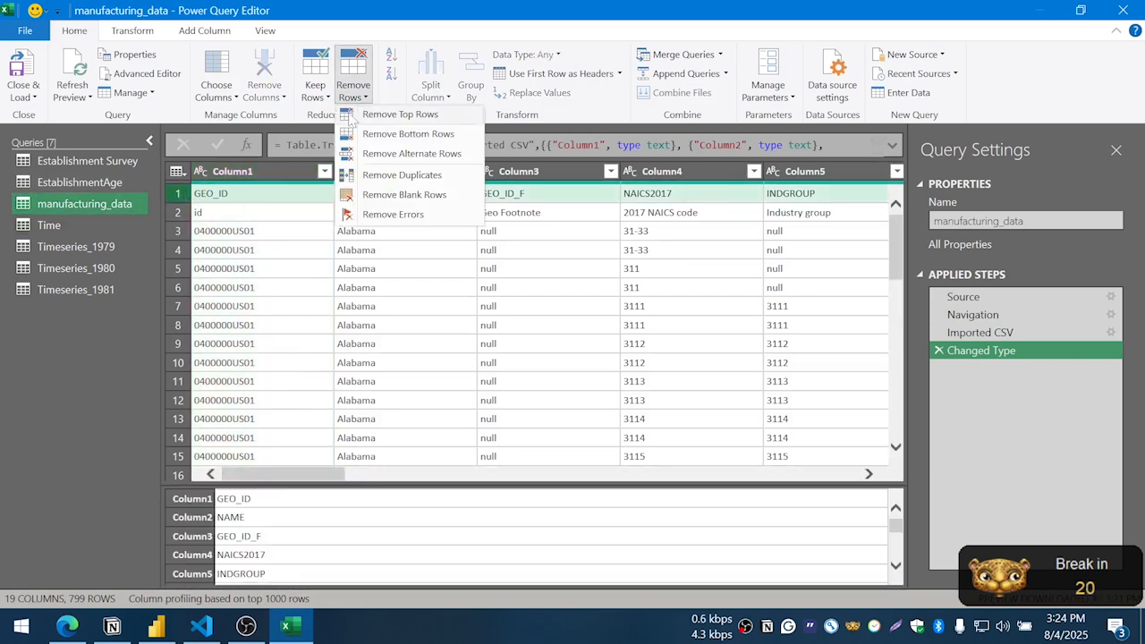
left_click(358, 114)
type("1")
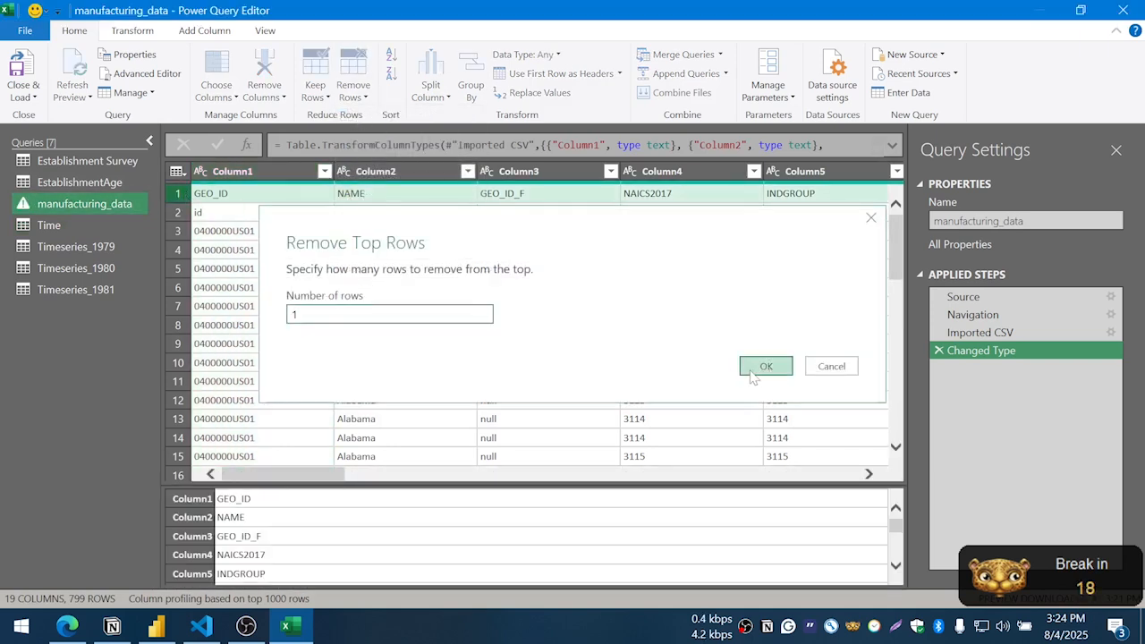
left_click(753, 367)
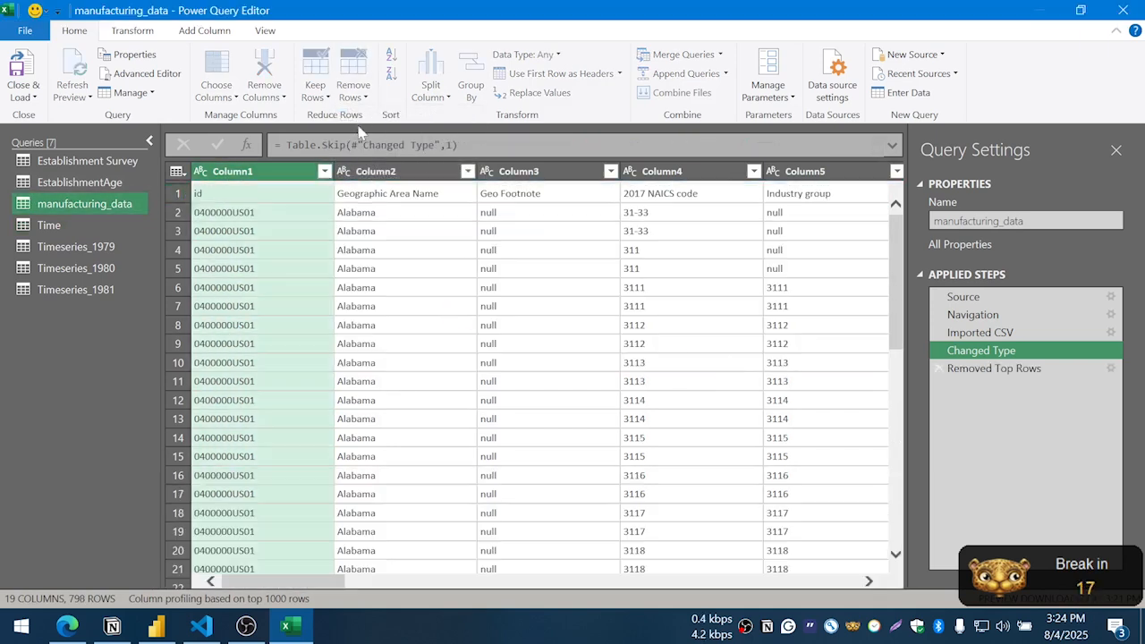
left_click(586, 77)
- Check the headers and rows of the EstablishmentAge and Establishment Survey queries, postponing the break reminder by 3 minutes
left_click(98, 183)
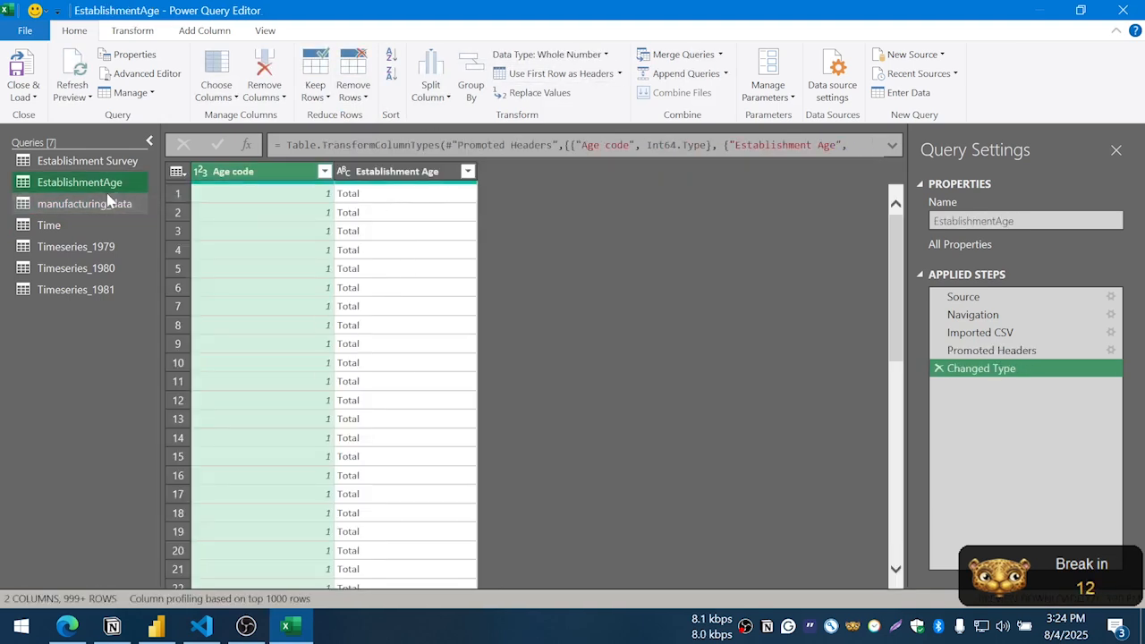
scroll(385, 287, "down", 9)
scroll(383, 284, "down", 16)
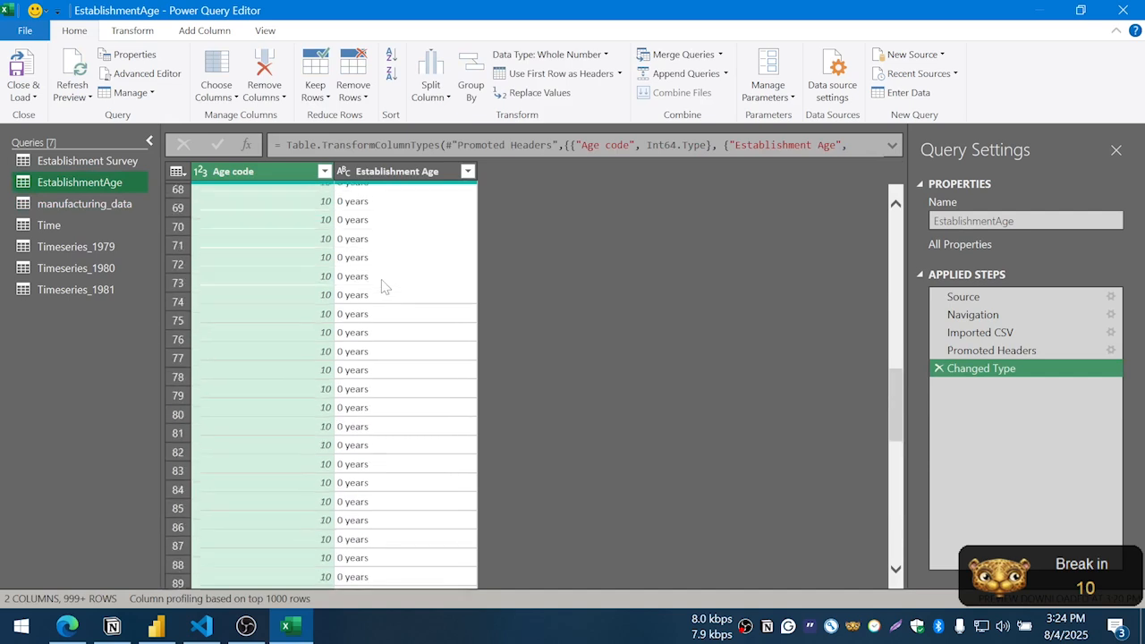
scroll(381, 285, "up", 3)
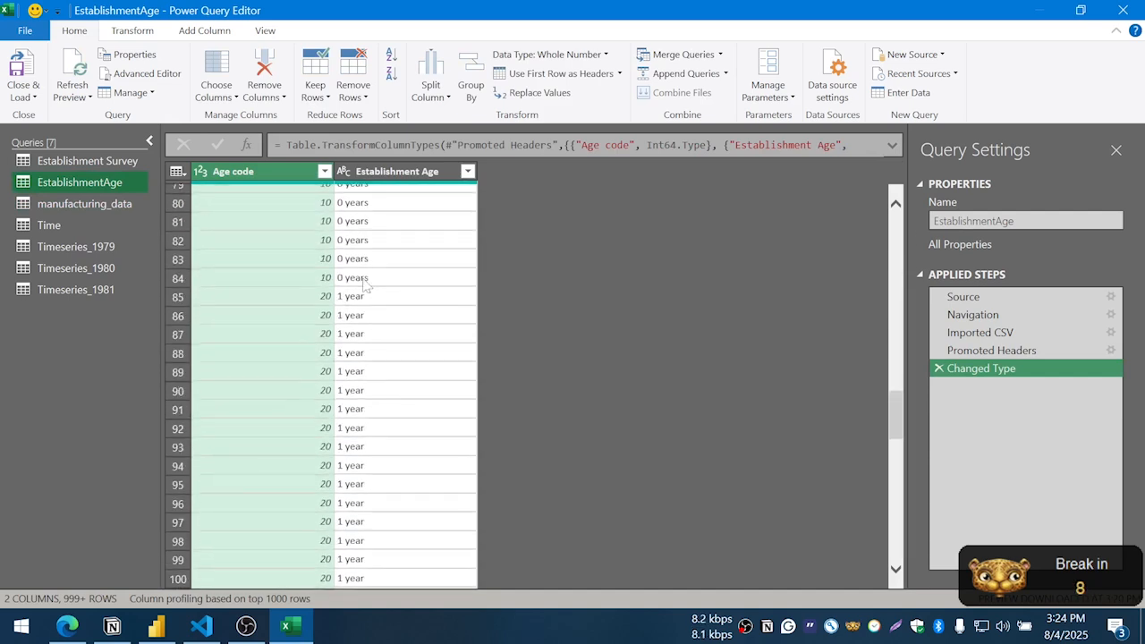
left_click(89, 161)
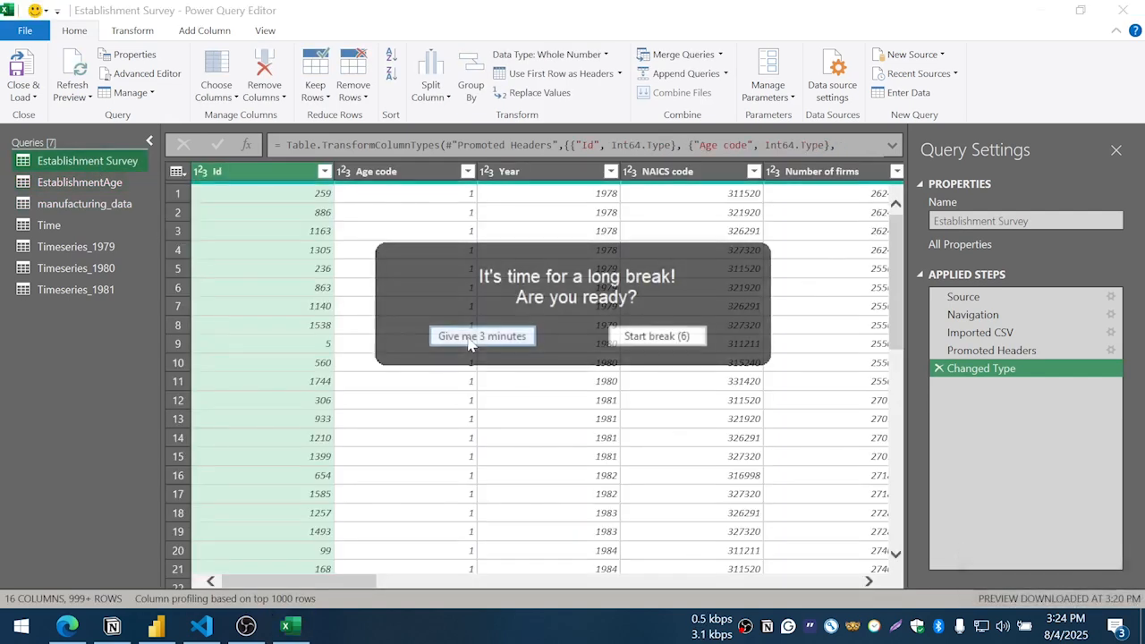
left_click(485, 337)
left_click_drag(254, 583, 211, 582)
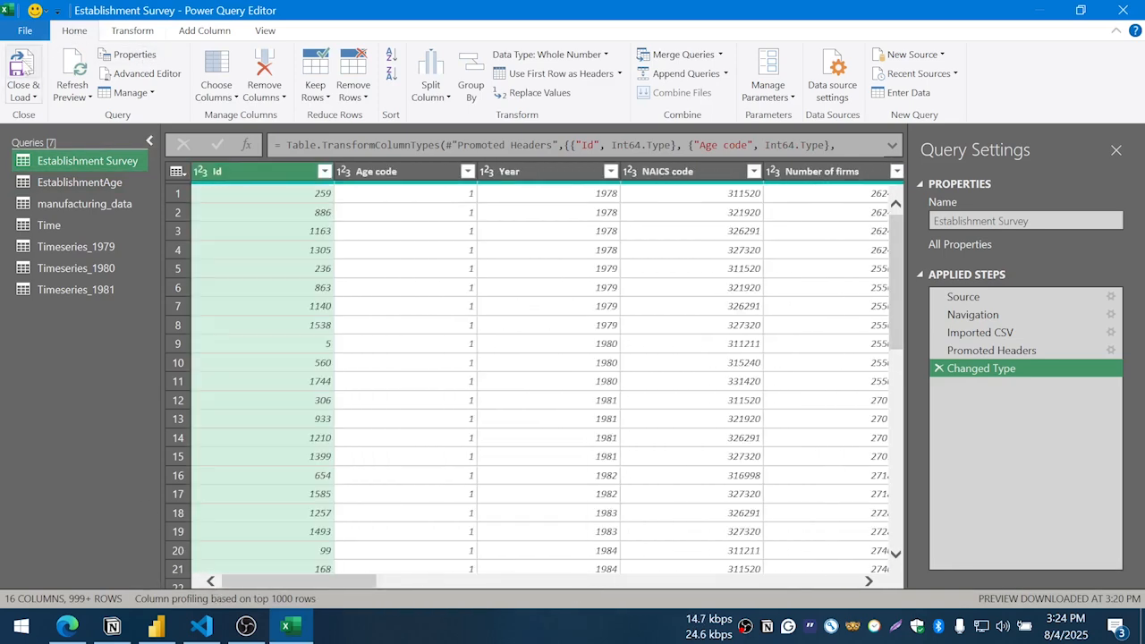
- Close the query editor, load all queries into worksheets, and review the list of loaded queries
left_click(24, 68)
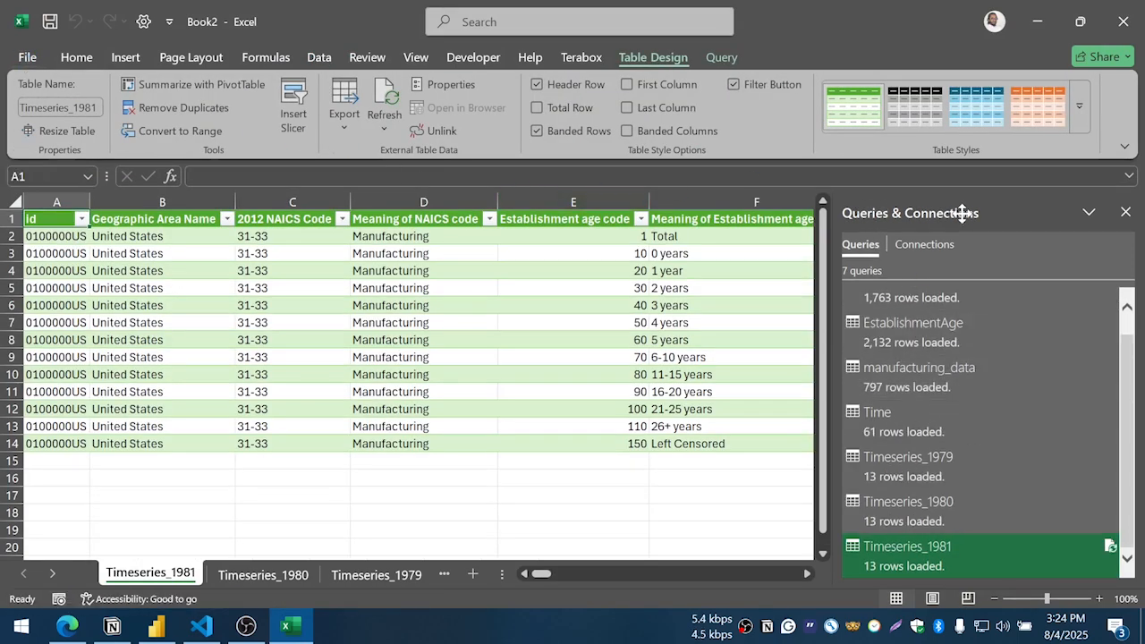
scroll(936, 388, "up", 1)
mouse_move(995, 324)
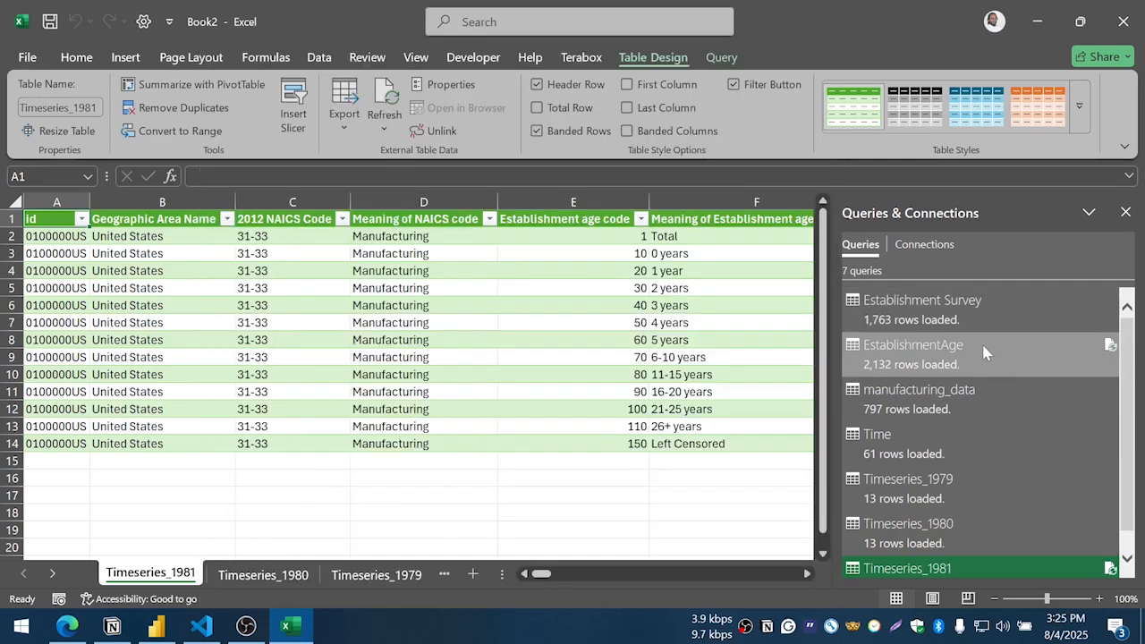
mouse_move(984, 349)
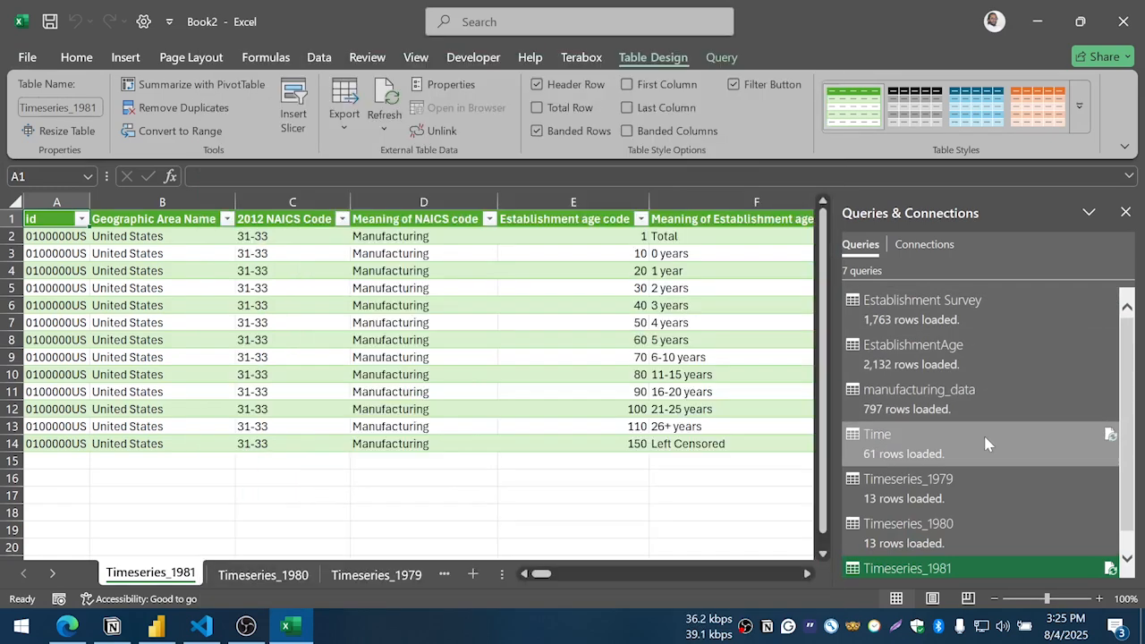
mouse_move(984, 433)
scroll(983, 433, "down", 1)
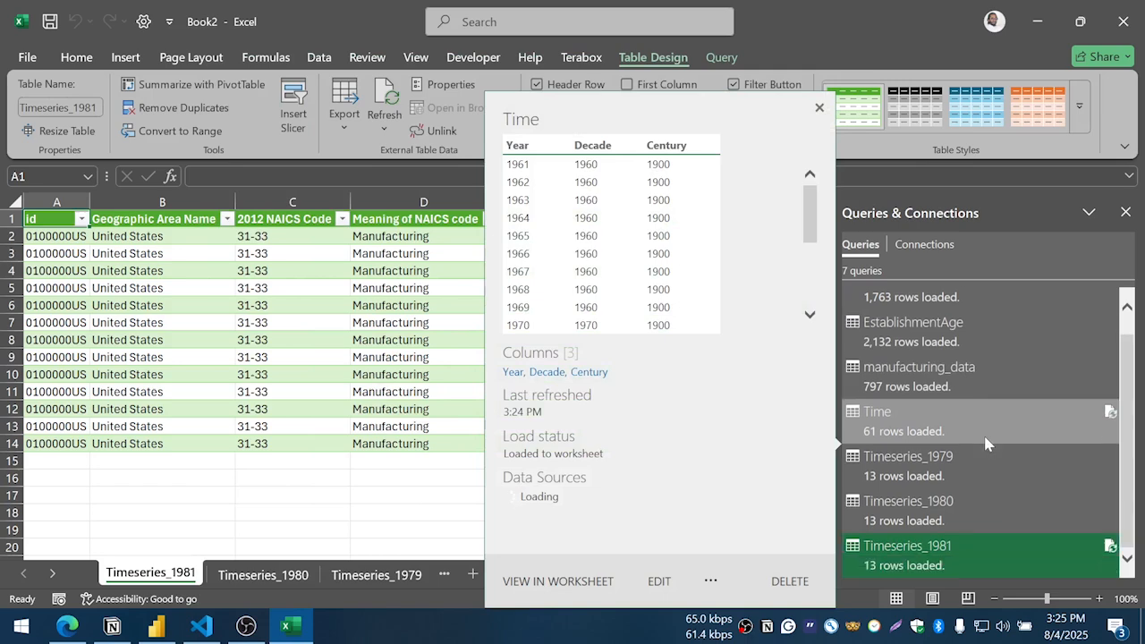
mouse_move(973, 479)
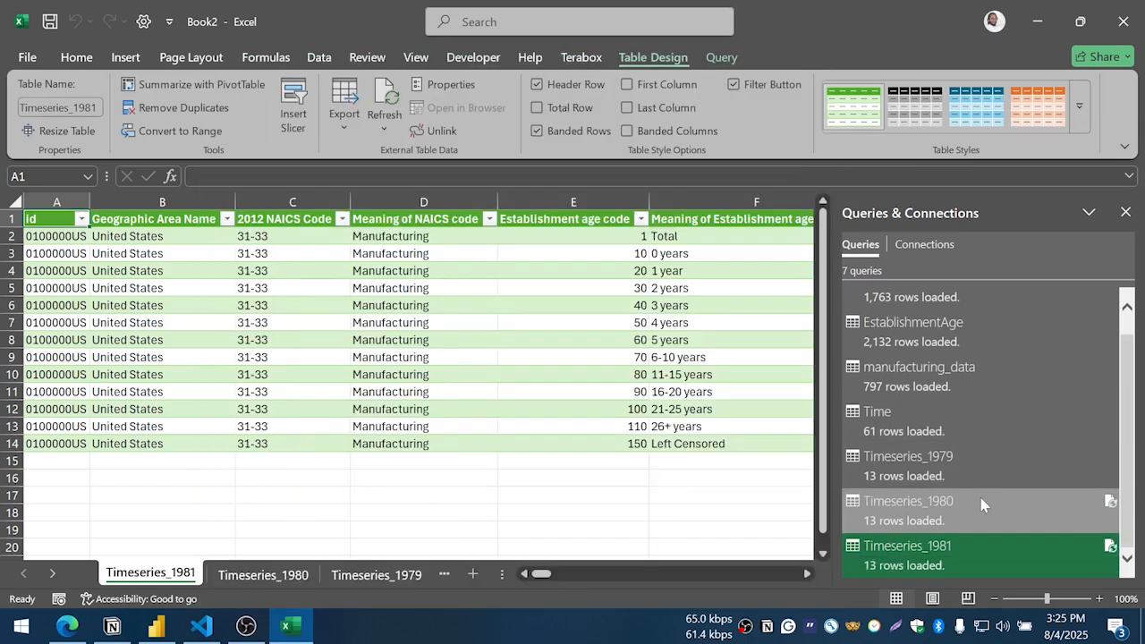
mouse_move(982, 505)
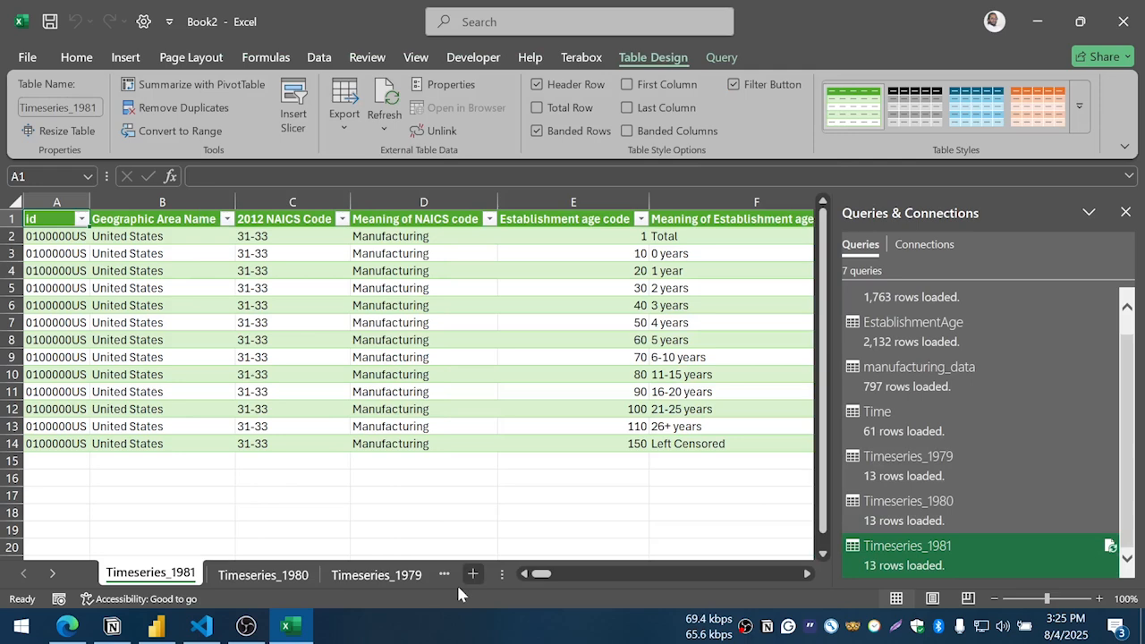
- Delete the empty Sheet1 worksheet at the end of the workbook
left_click(52, 573)
left_click(52, 574)
left_click(52, 574)
left_click(52, 573)
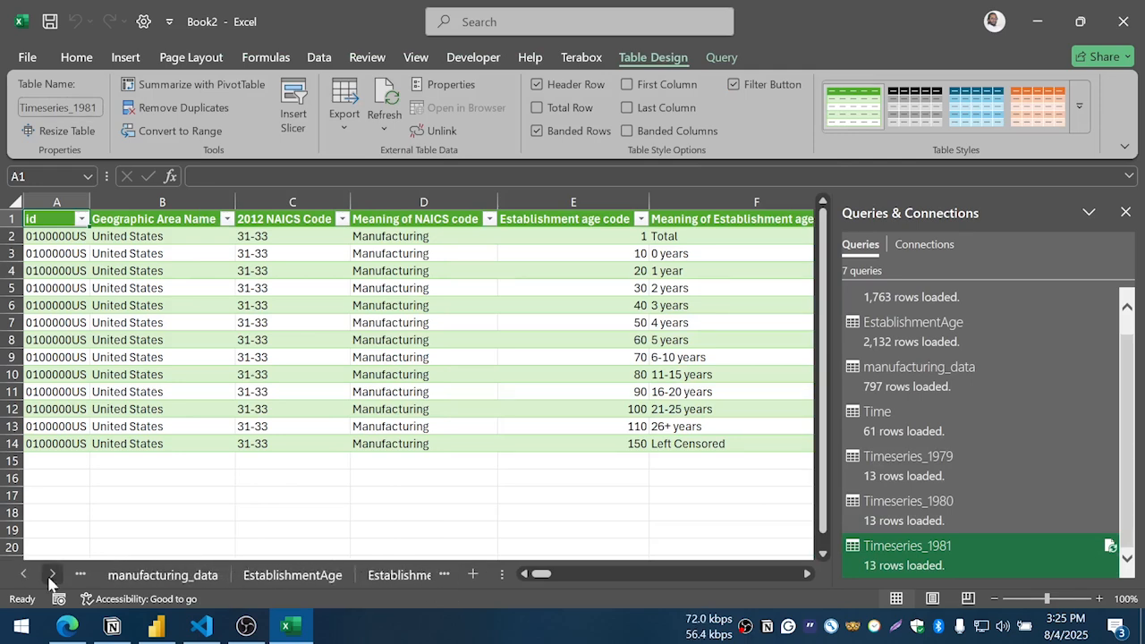
left_click(52, 574)
left_click(380, 575)
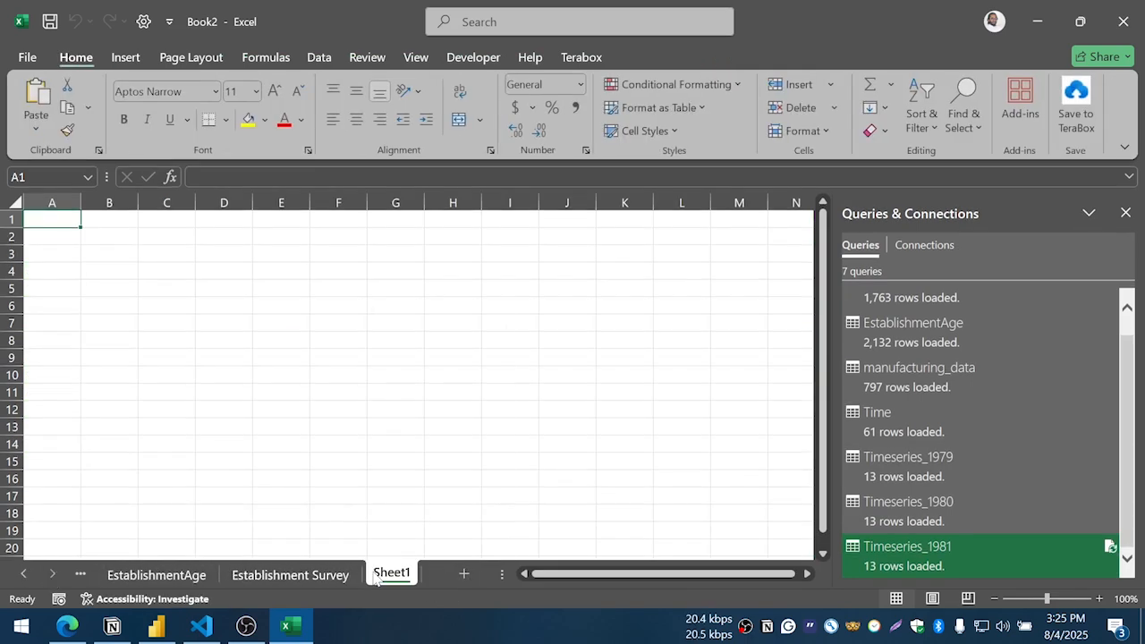
right_click(376, 577)
left_click(420, 347)
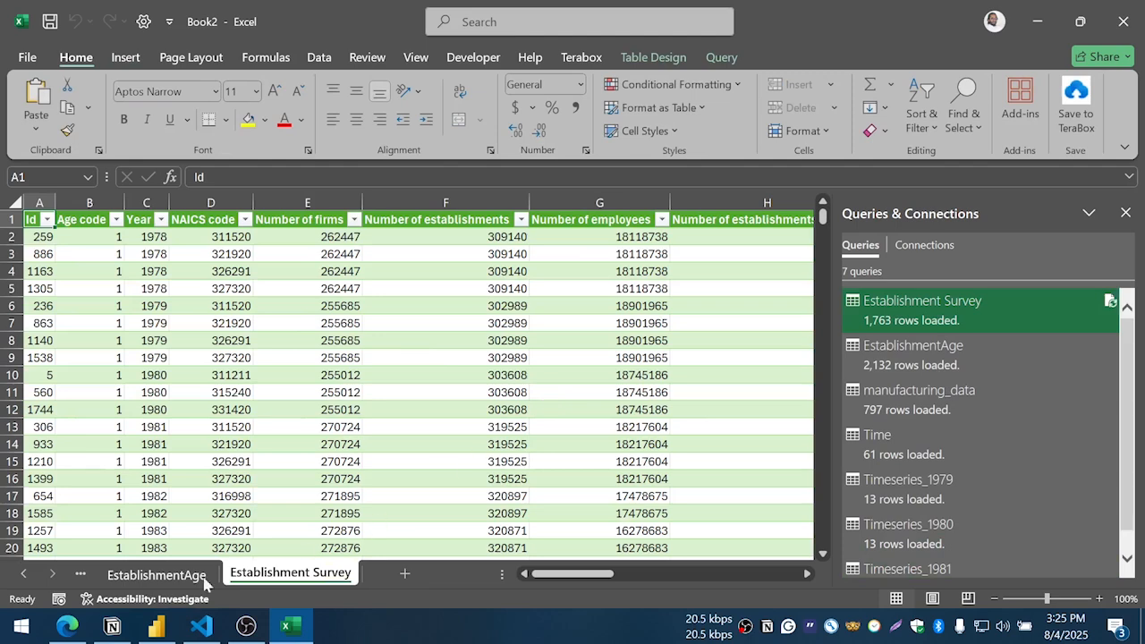
- Go to the Timeseries_1981 worksheet and reopen its table's query in the Power Query Editor
left_click(24, 576)
left_click(25, 576)
left_click(25, 575)
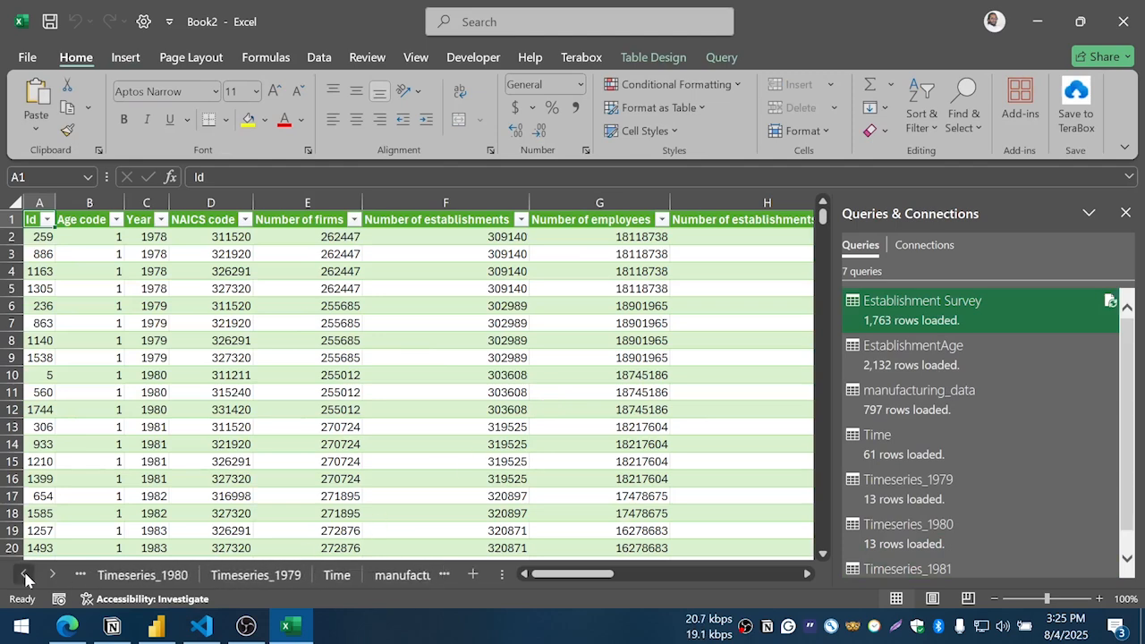
left_click(24, 575)
left_click(149, 573)
left_click(442, 436)
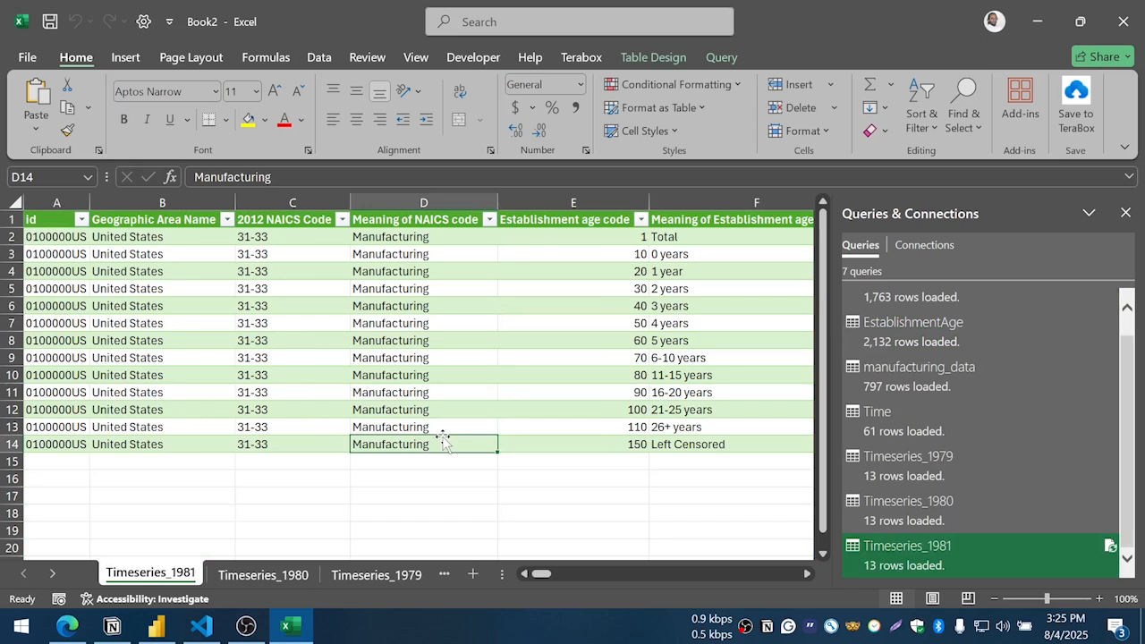
left_click(723, 57)
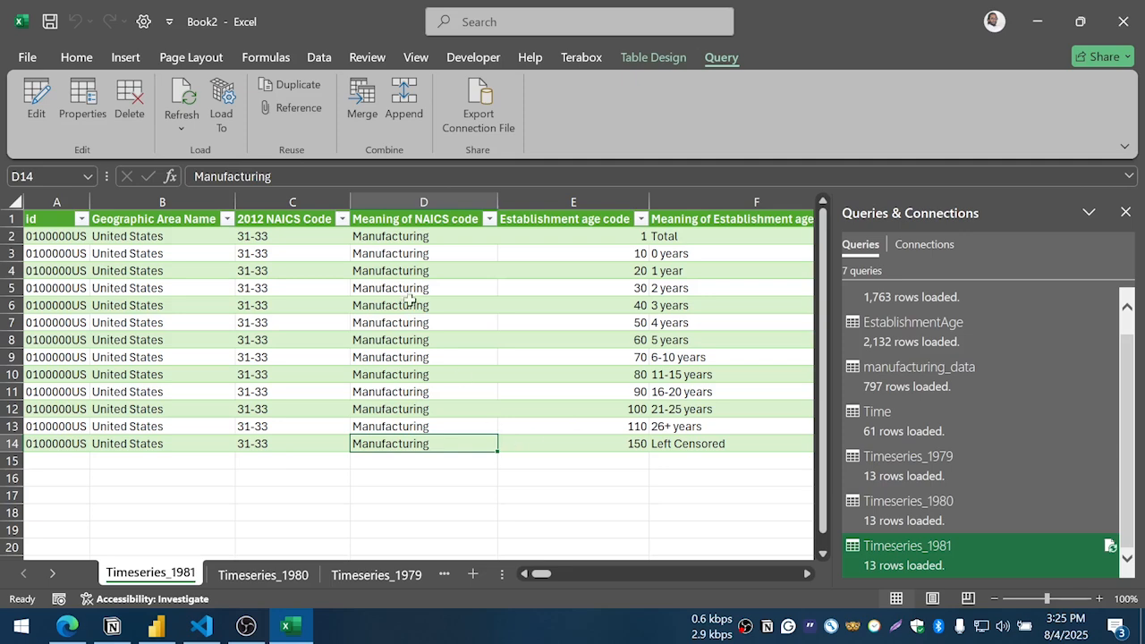
left_click(36, 98)
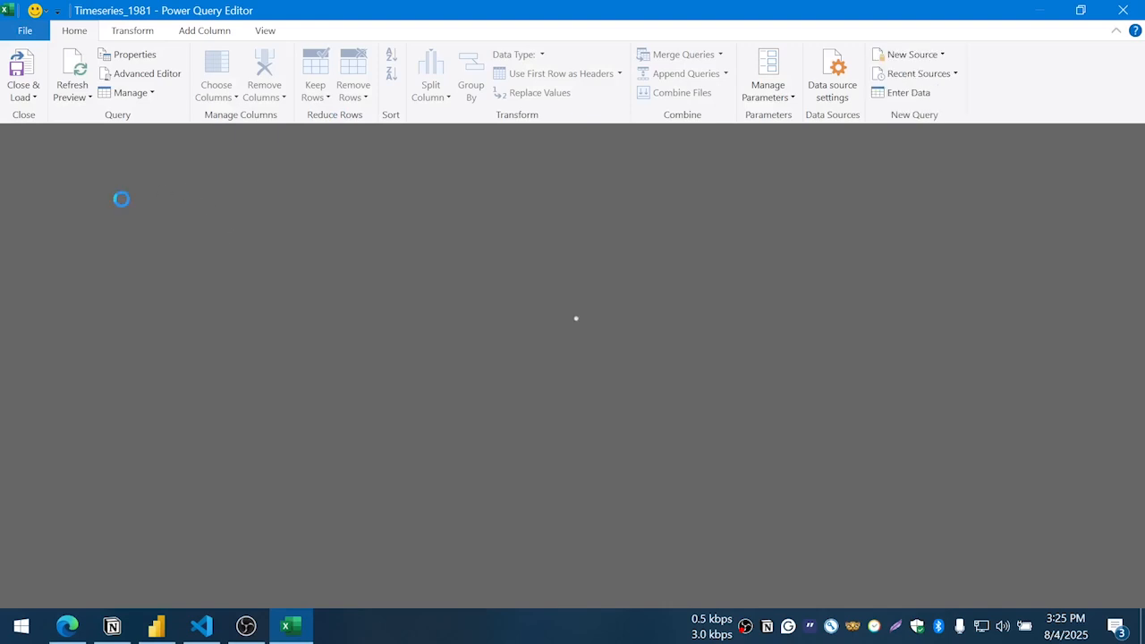
- Copy the Datasets folder path from the Source step formula of the Establishment Survey query, leaving the formula unedited
left_click(119, 170)
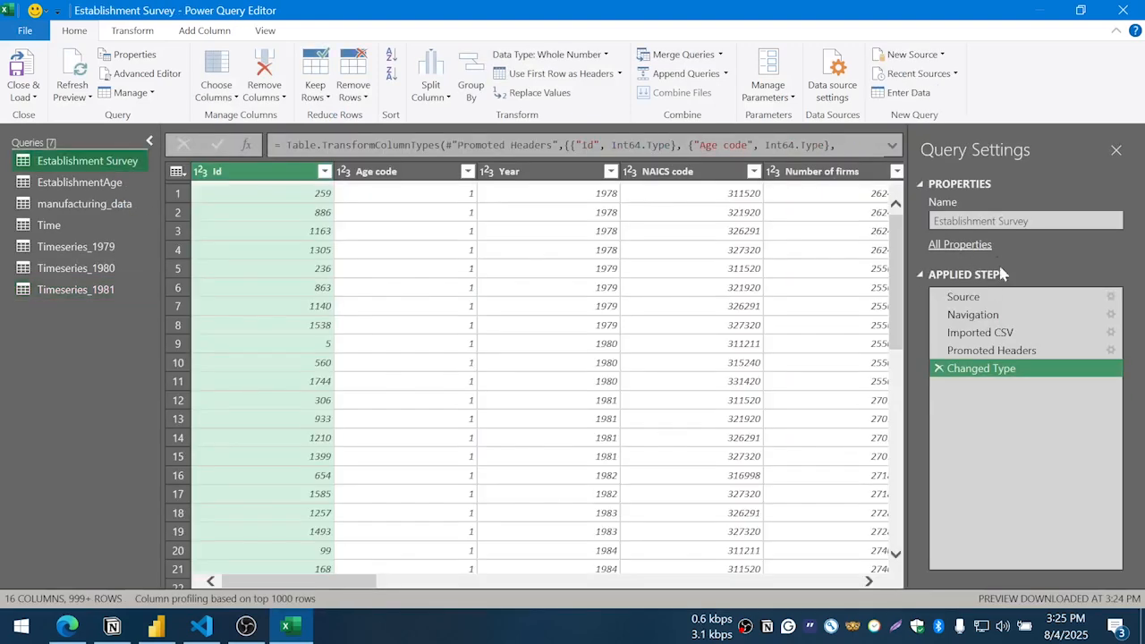
left_click(982, 298)
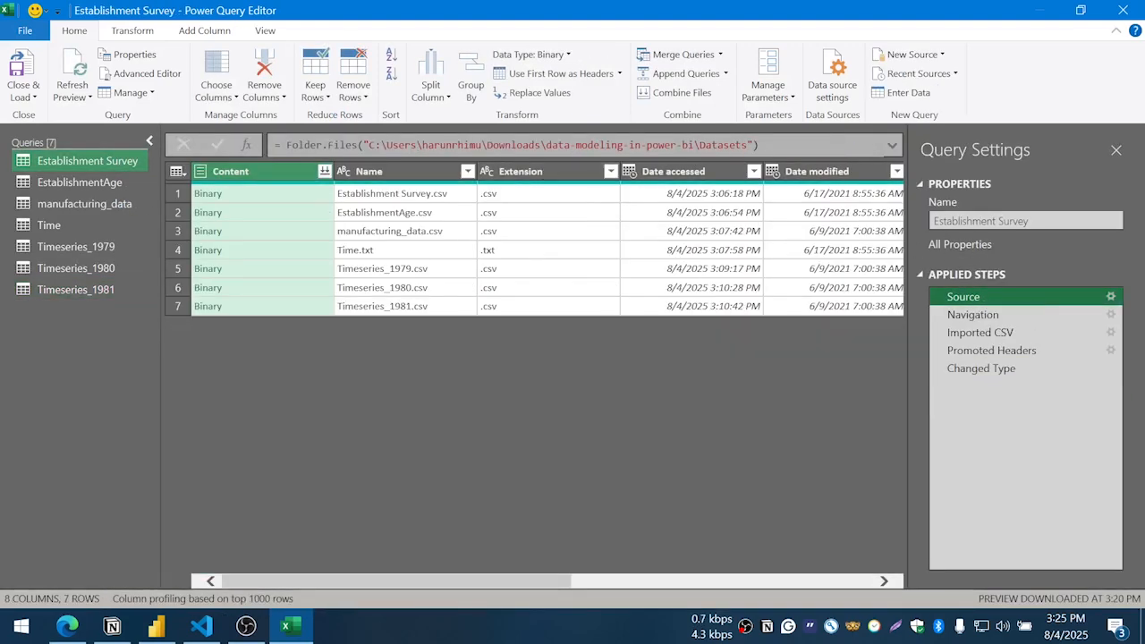
triple_click(723, 145)
left_click(760, 145)
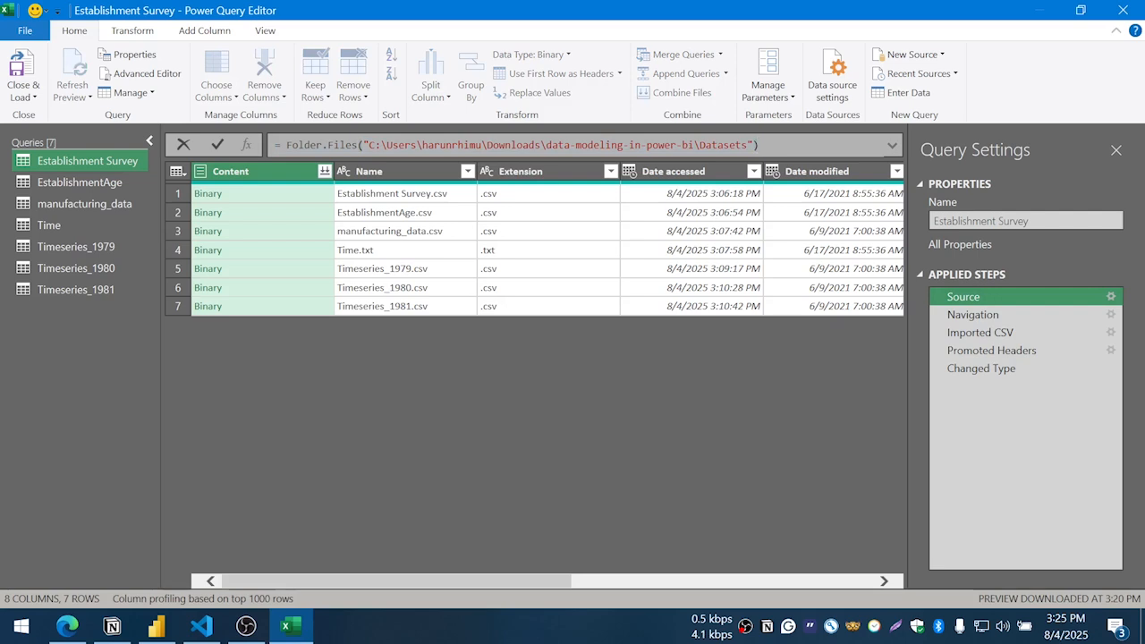
left_click_drag(369, 145, 748, 145)
key("ctrl+c")
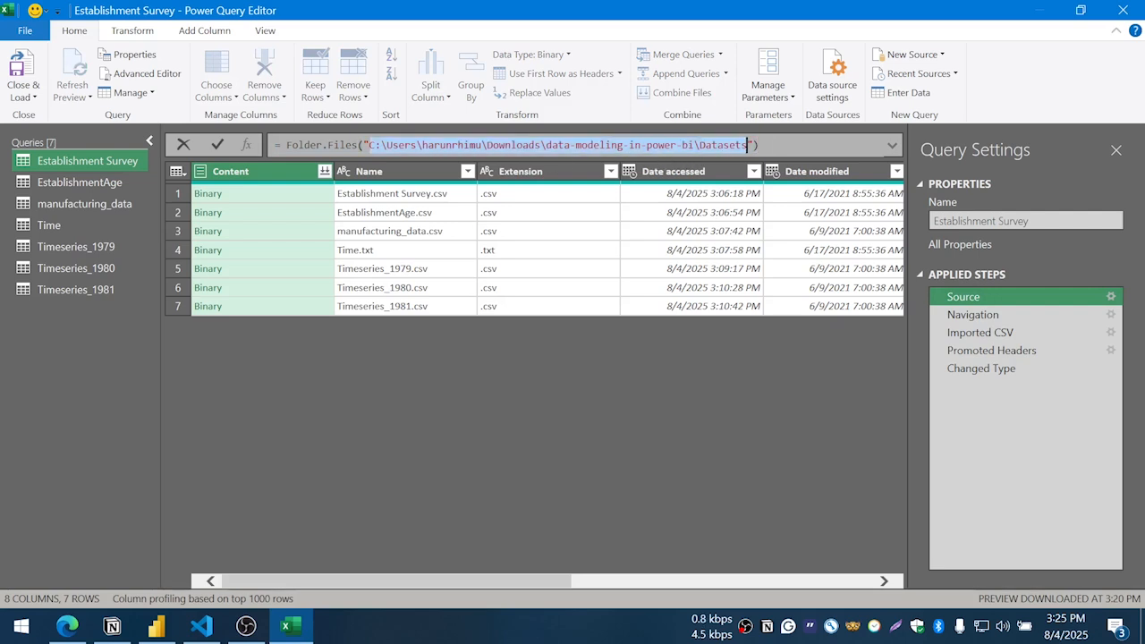
key("Escape")
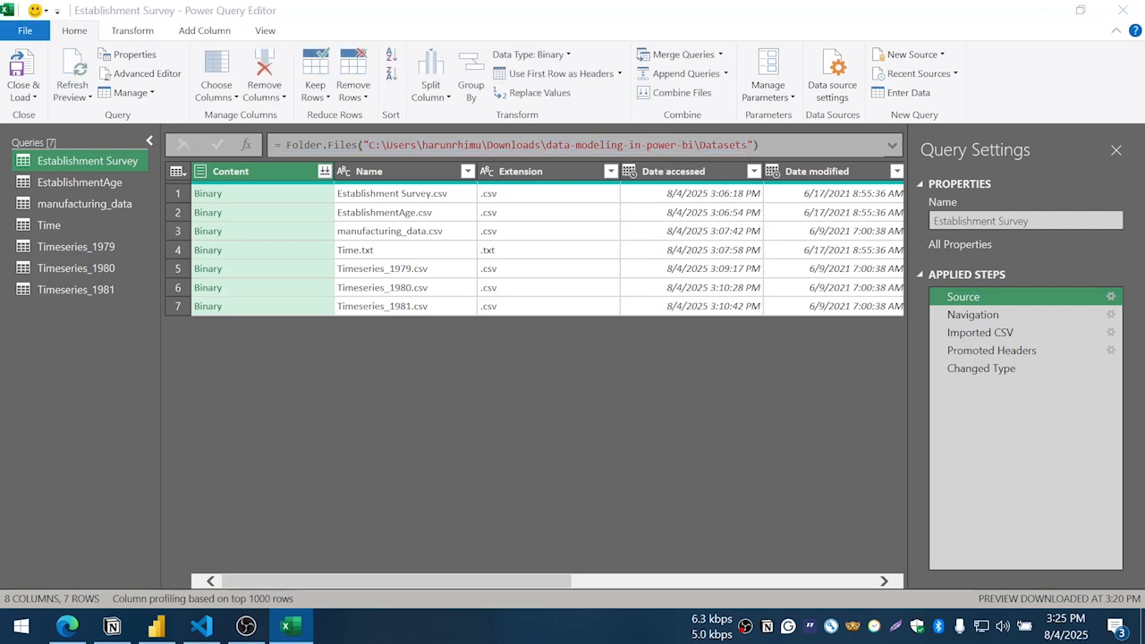
- Switch to a new maximized File Explorer window and open the Datasets folder using the copied path
key("super+e")
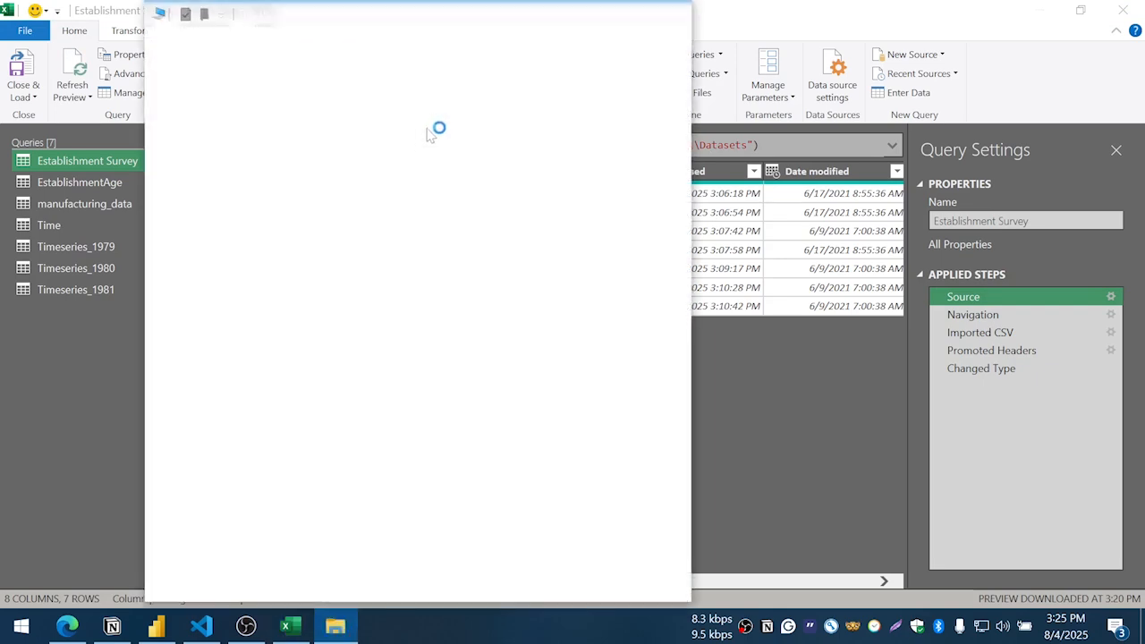
left_click(638, 14)
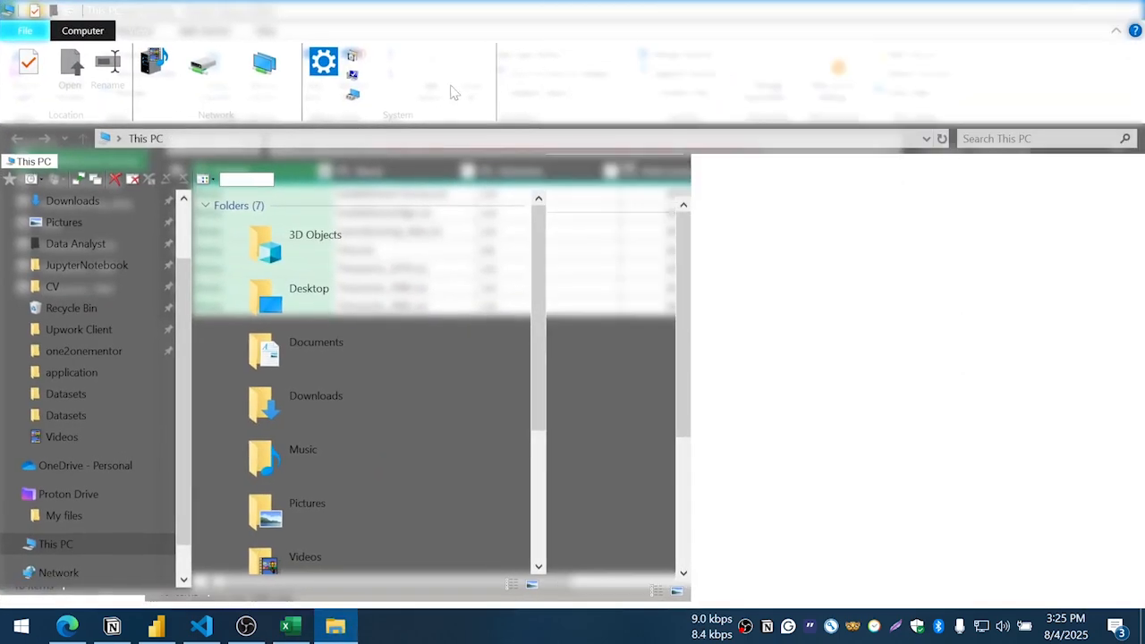
left_click(363, 138)
key("ctrl+v")
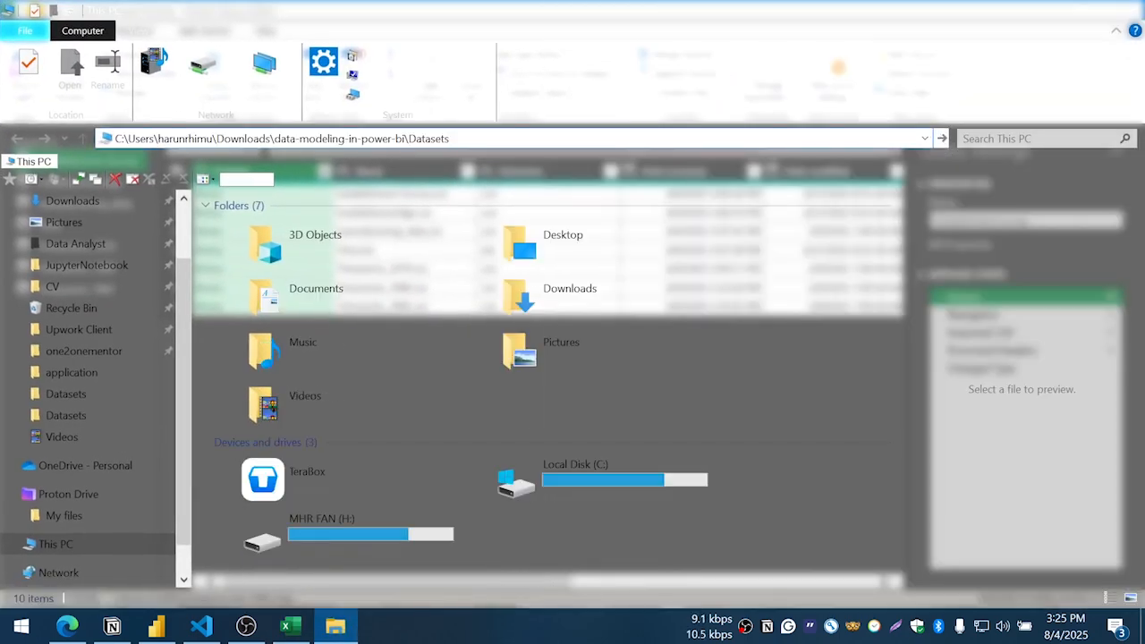
key("Return")
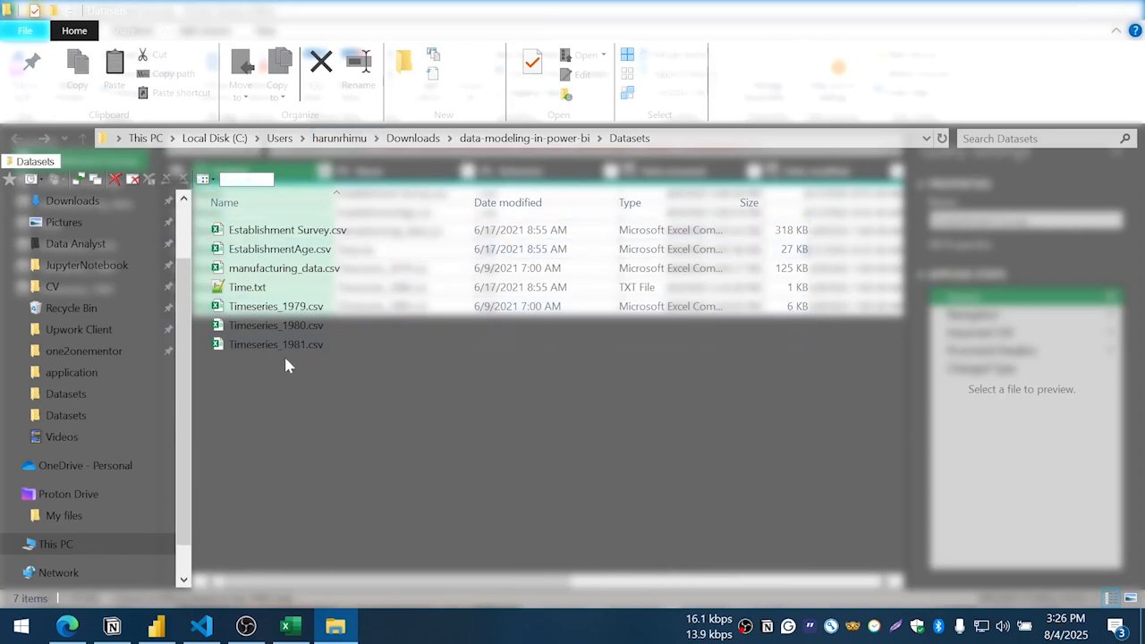
- Preview the raw contents of Timeseries_1981.csv through to its last records
left_click(347, 344)
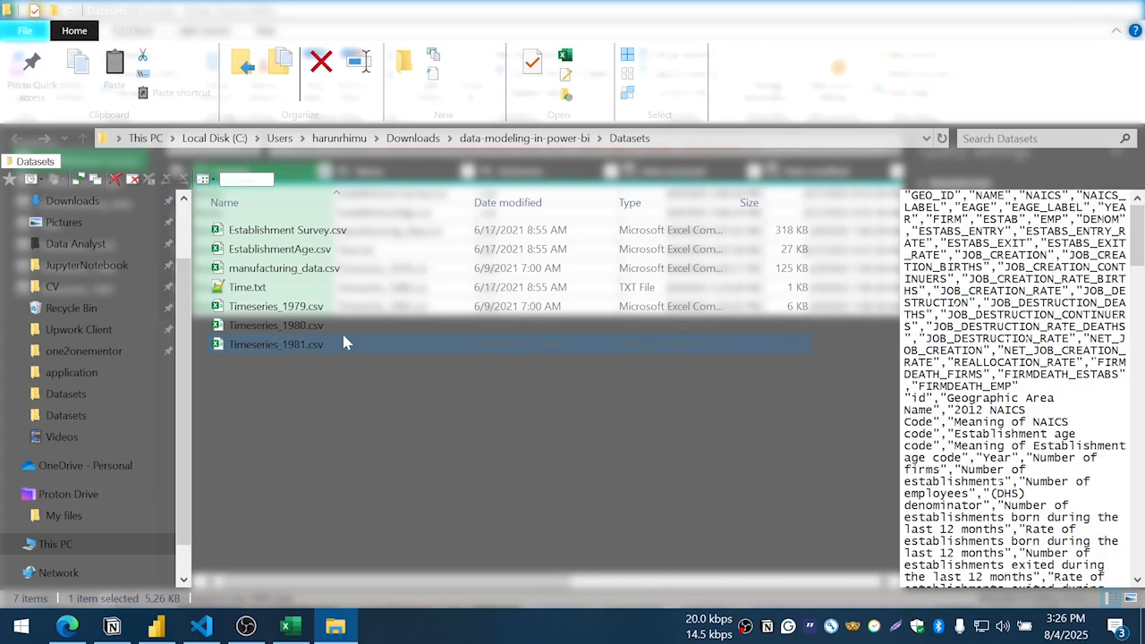
scroll(1011, 403, "down", 20)
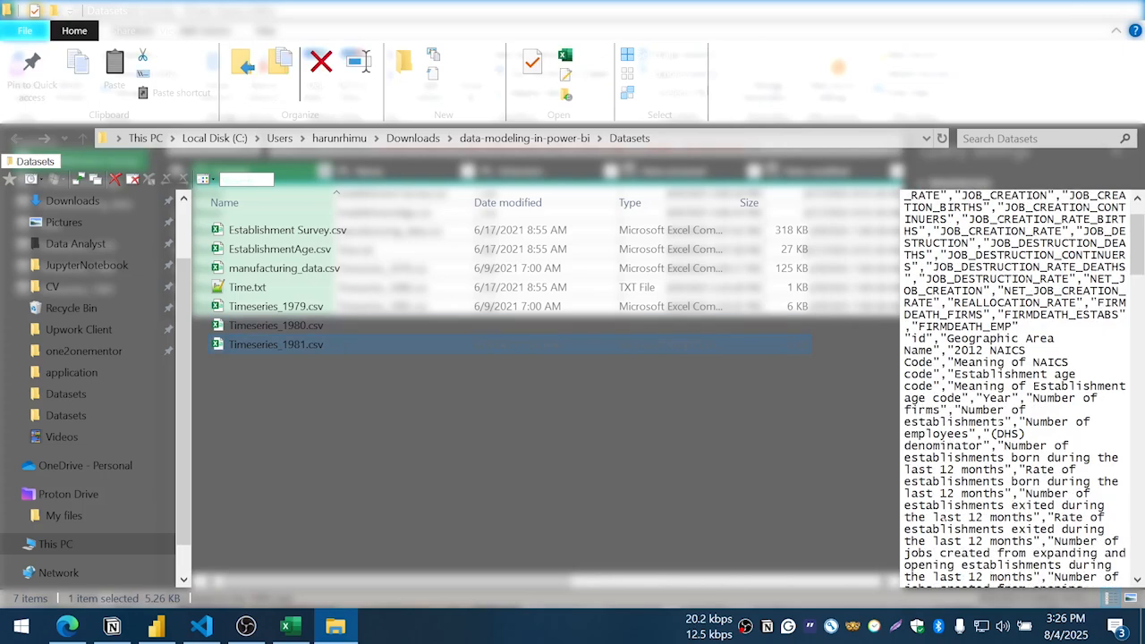
scroll(986, 458, "down", 10)
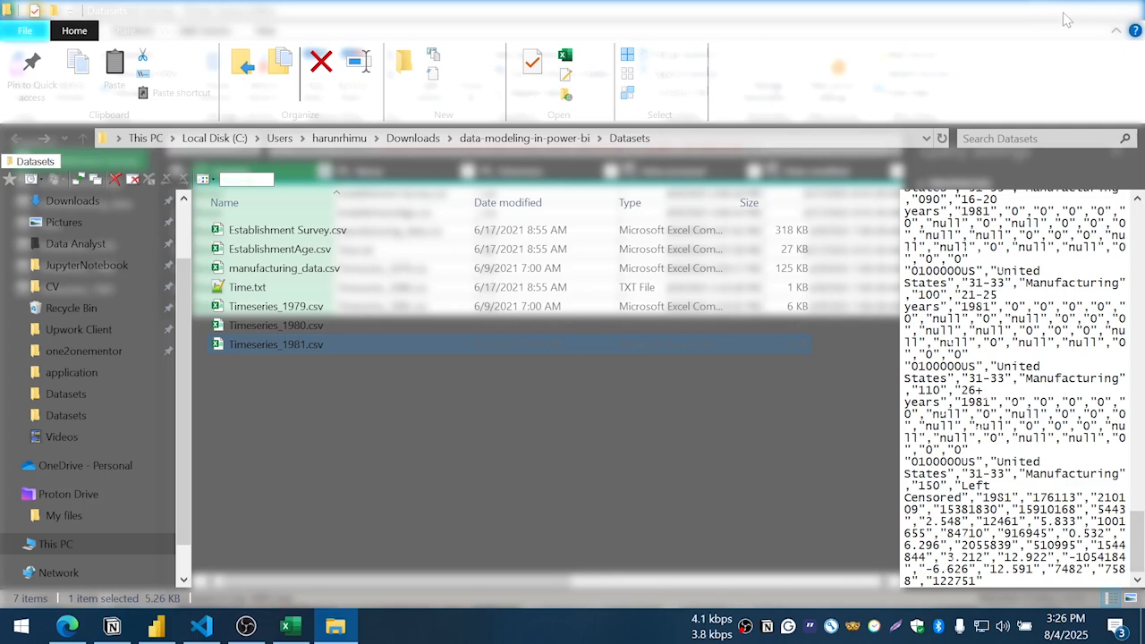
- Minimize the File Explorer windows to return to the Power Query Editor and refresh the Establishment Survey query's preview
left_click(1036, 11)
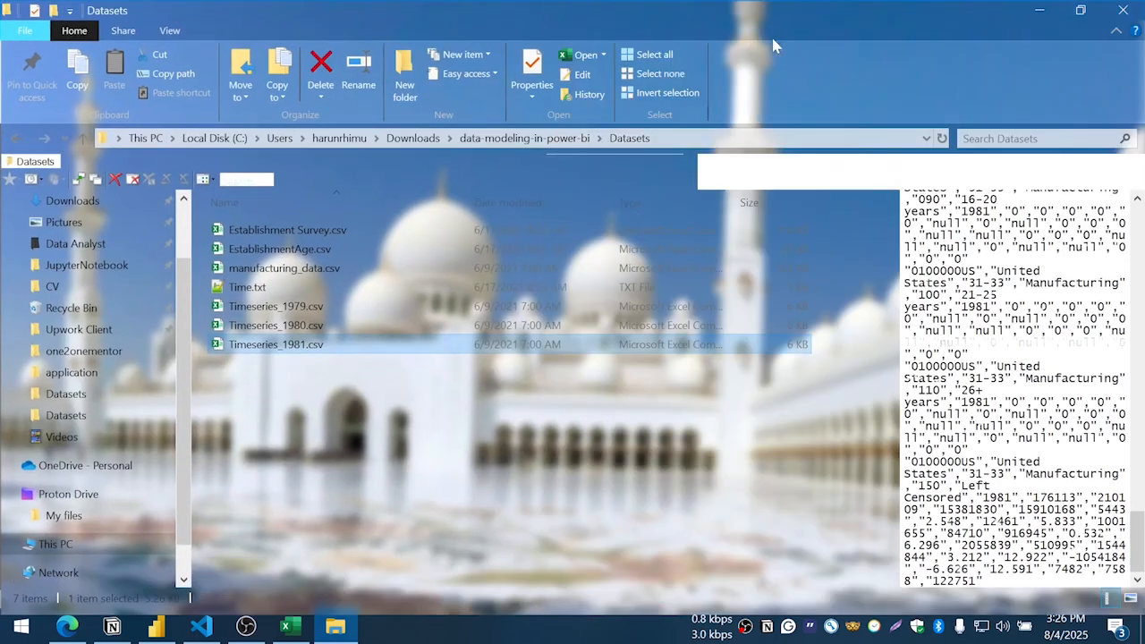
left_click(1041, 10)
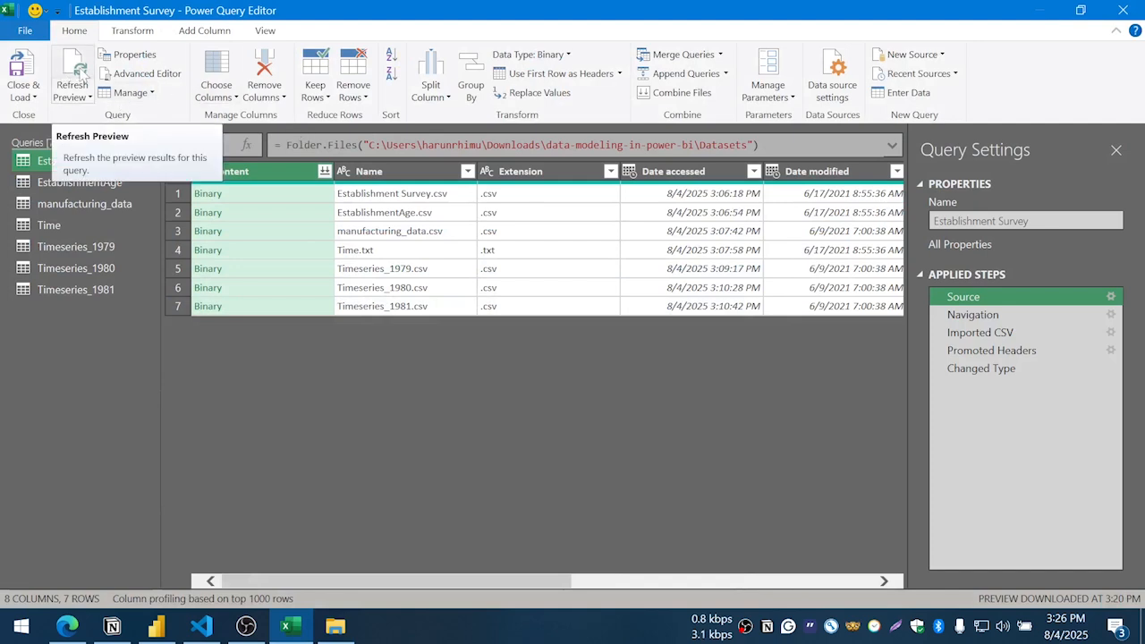
left_click(75, 73)
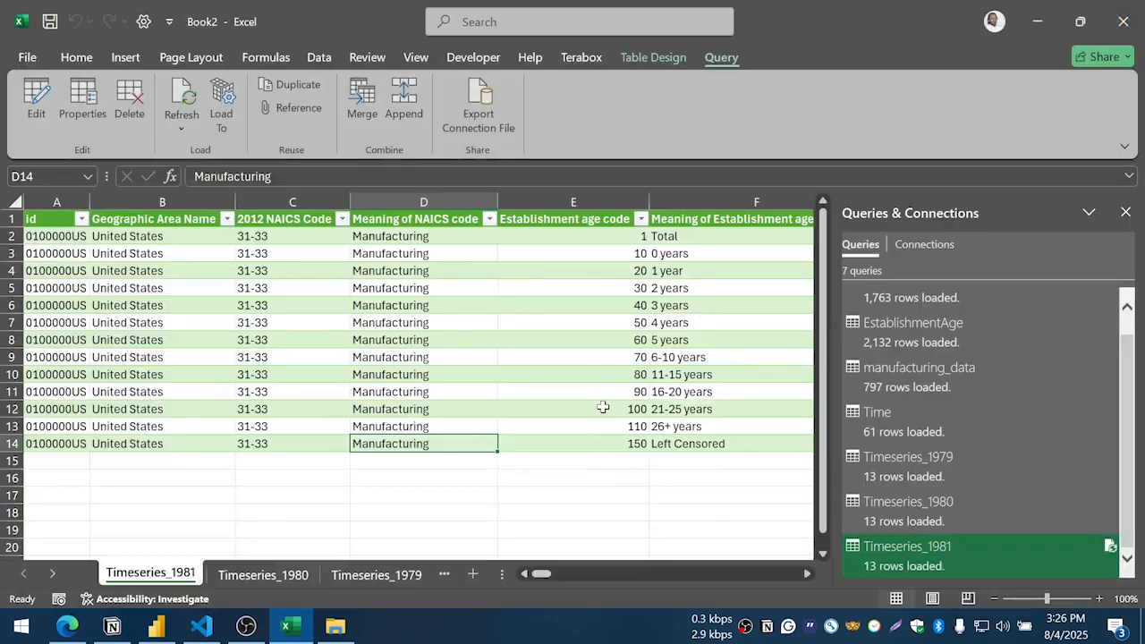
- Refresh the Timeseries_1981 query's table in the Excel workbook and check the empty row directly below its last record
left_click(194, 100)
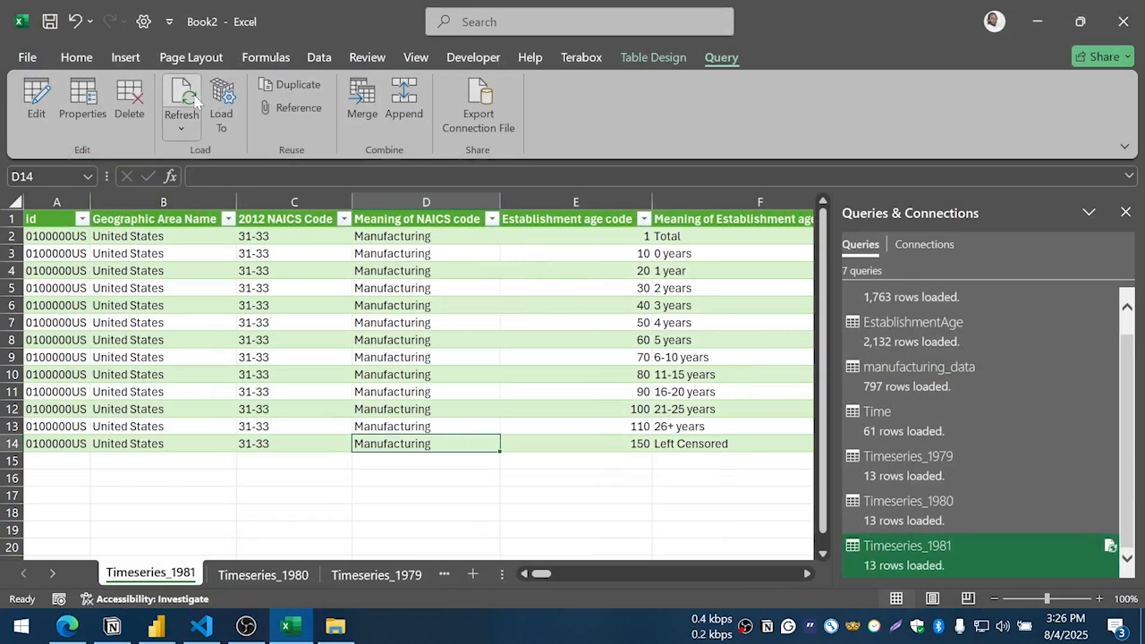
left_click_drag(45, 463, 701, 472)
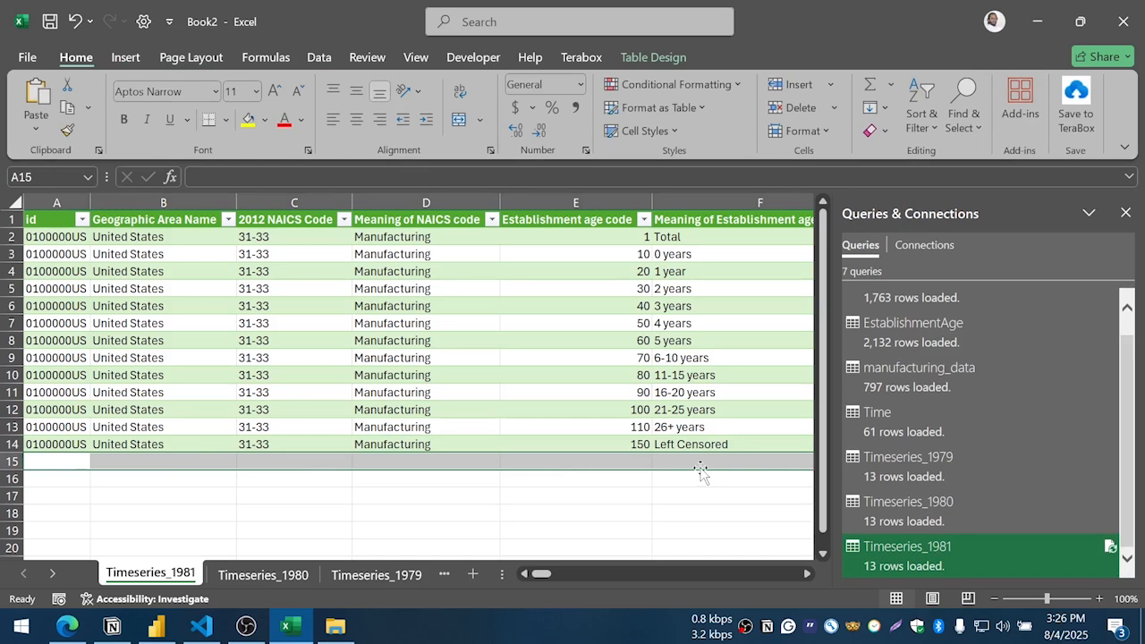
left_click(575, 425)
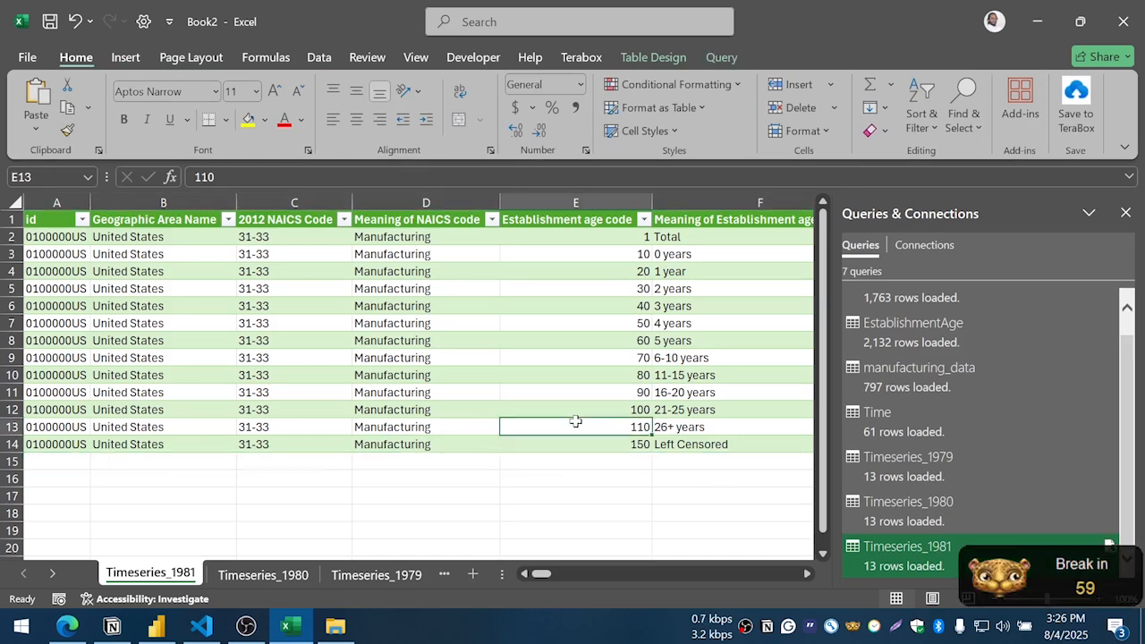